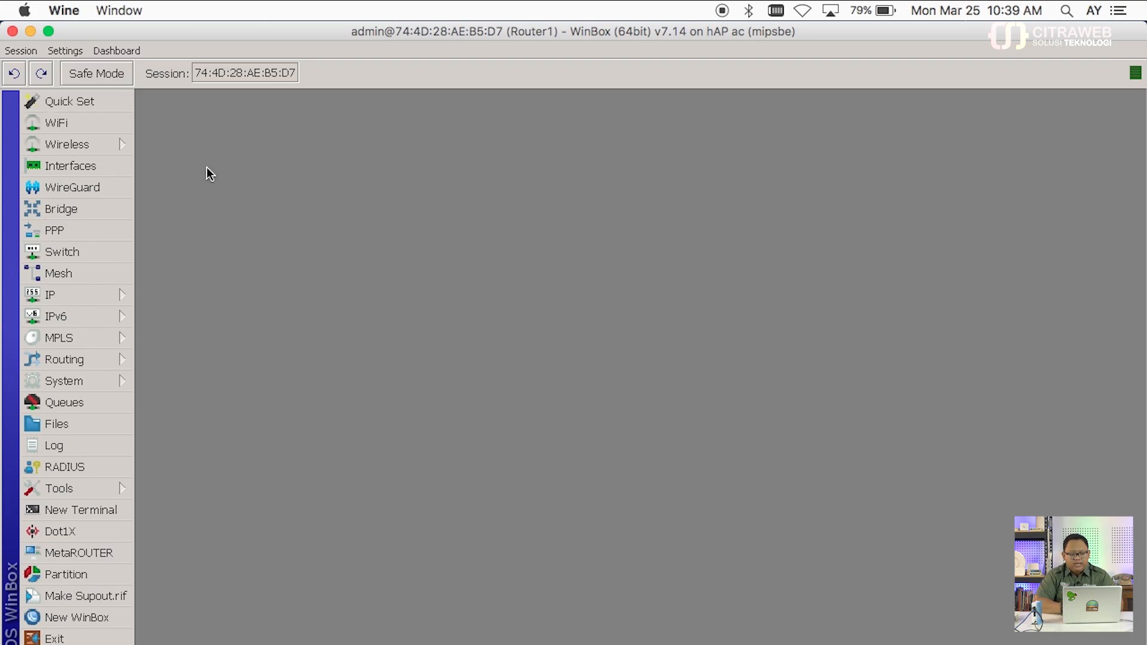
Step: Review Router1's IP addresses 10.10.1.1/24, 10.10.4.2/24, 192.168.1.1/24 and dynamic 192.168.74.108/23
click(126, 296)
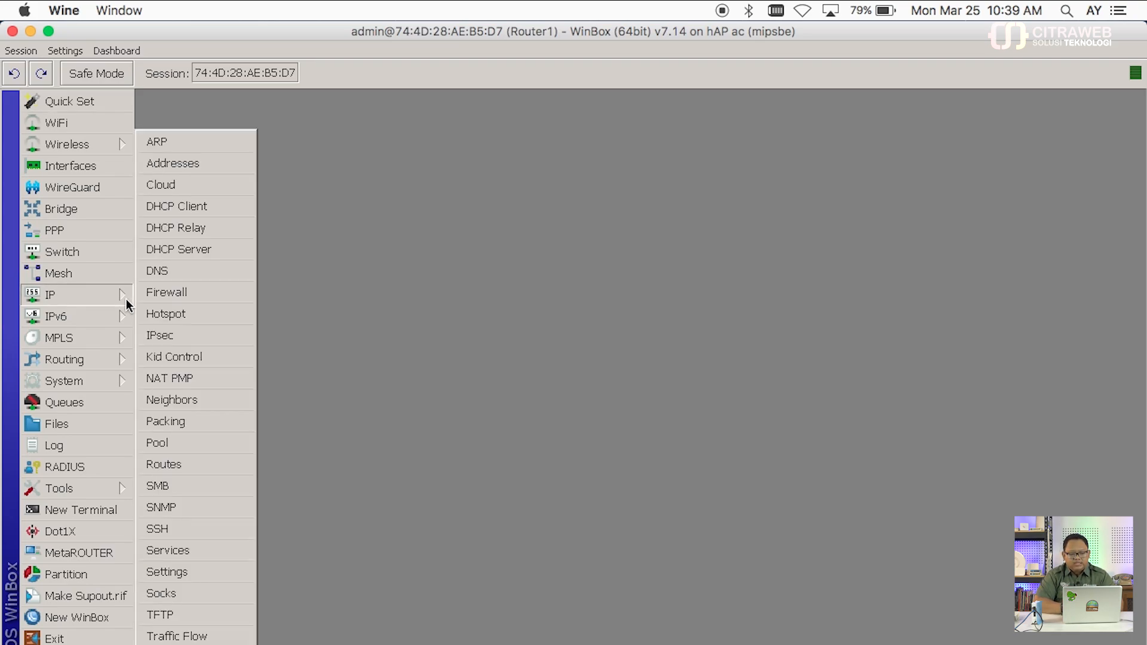
click(238, 166)
drag(349, 117, 340, 92)
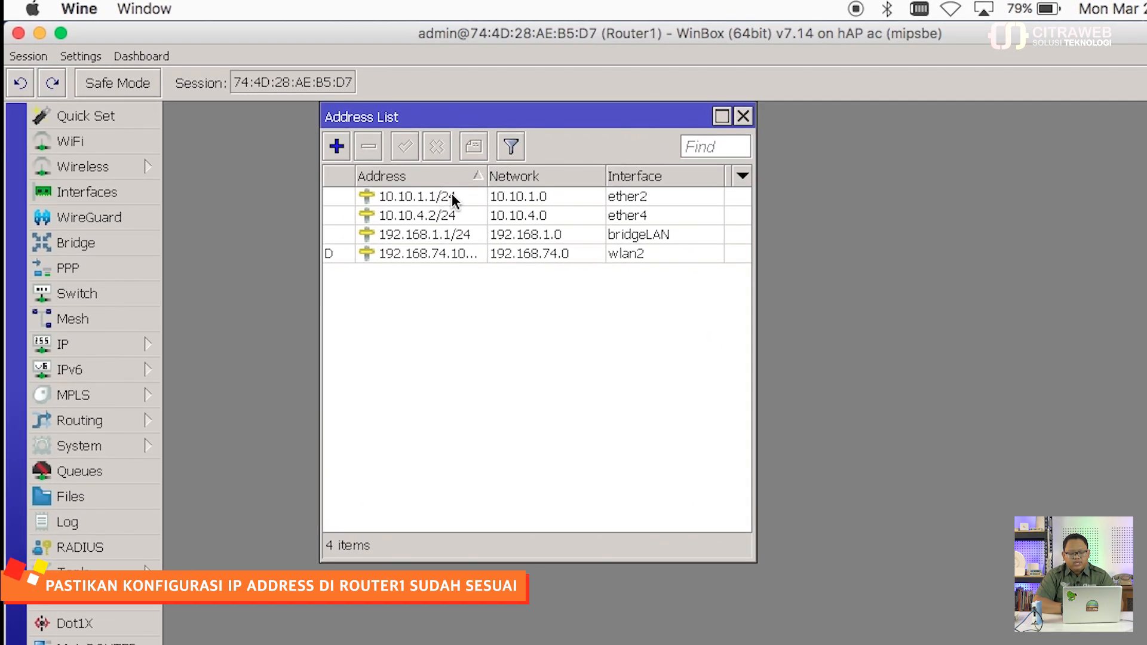
click(451, 193)
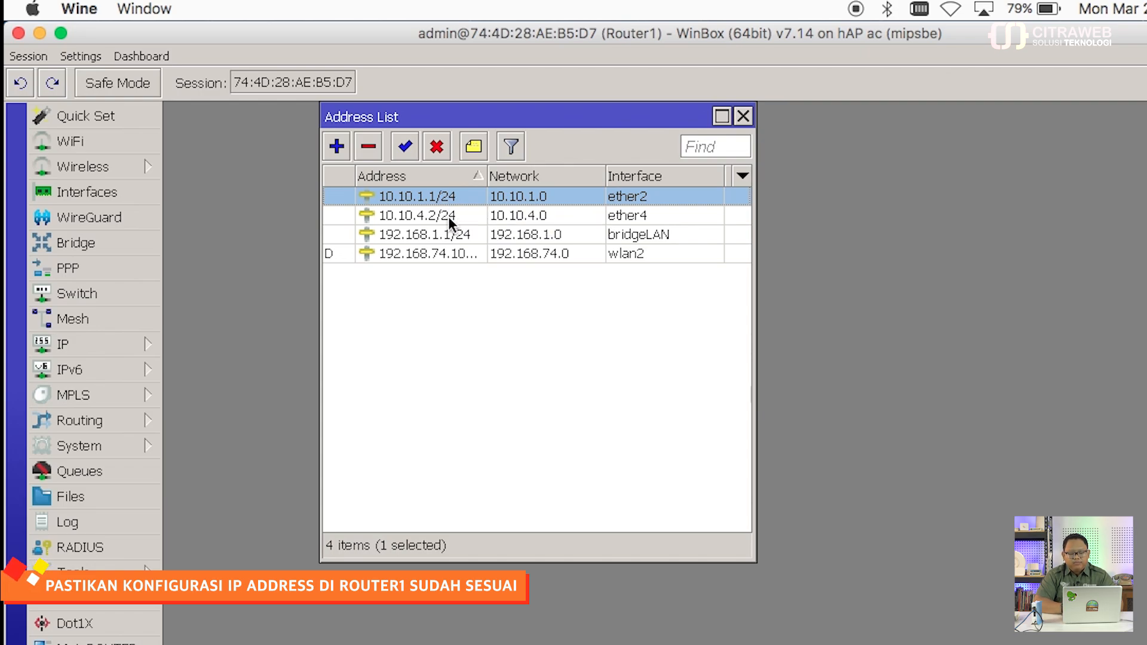
click(448, 217)
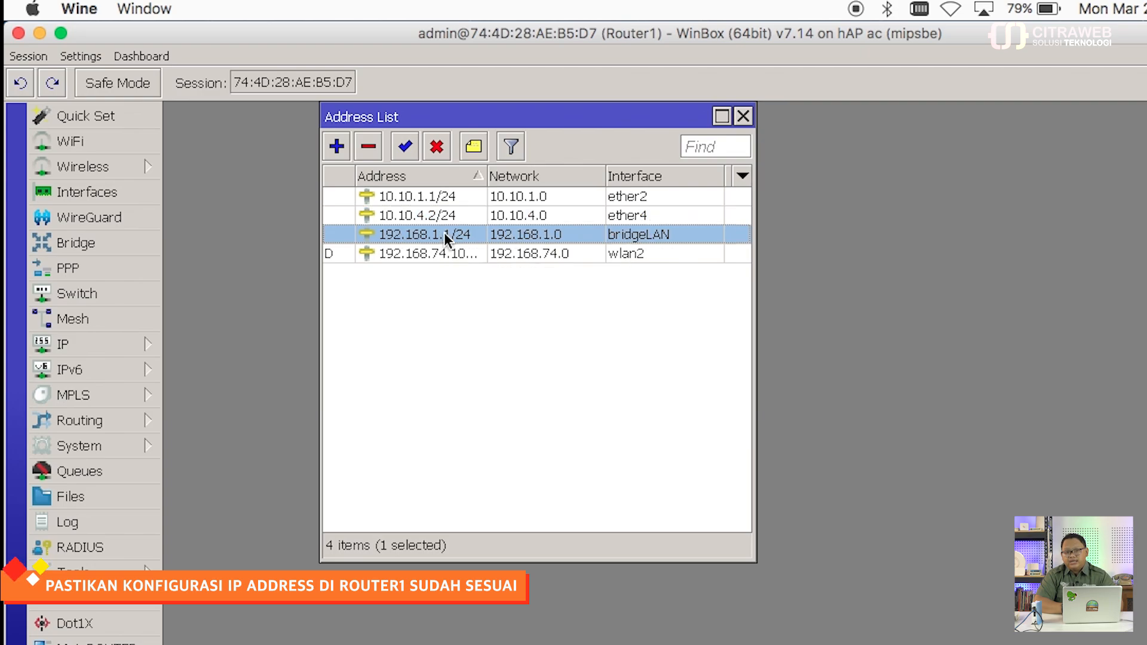
click(445, 236)
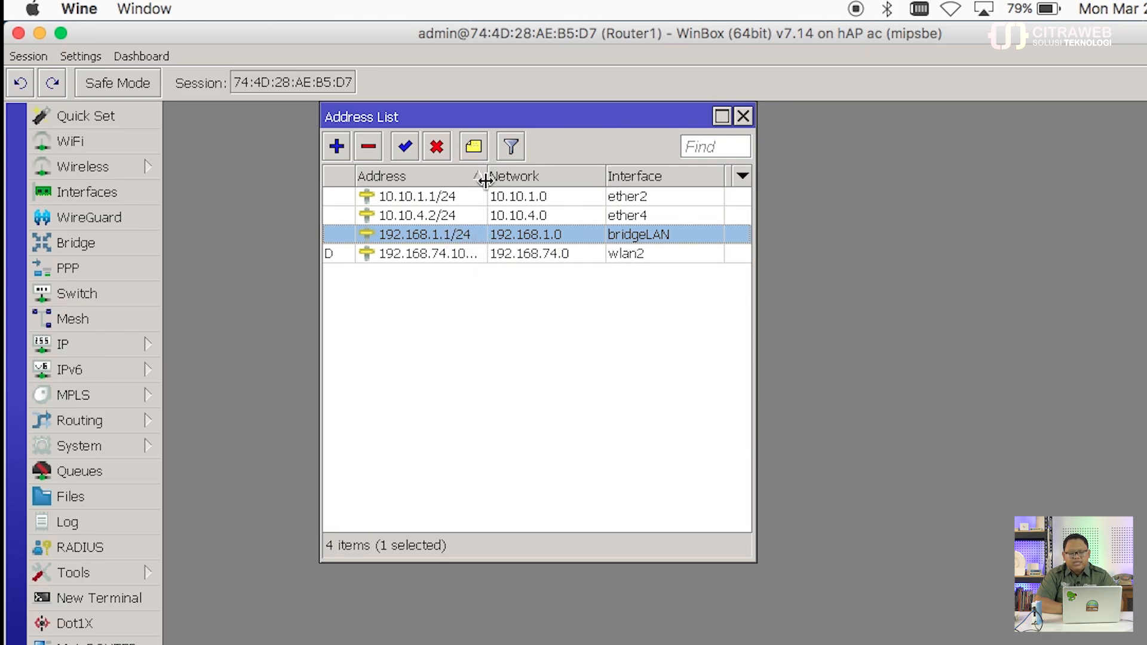
drag(487, 179, 516, 182)
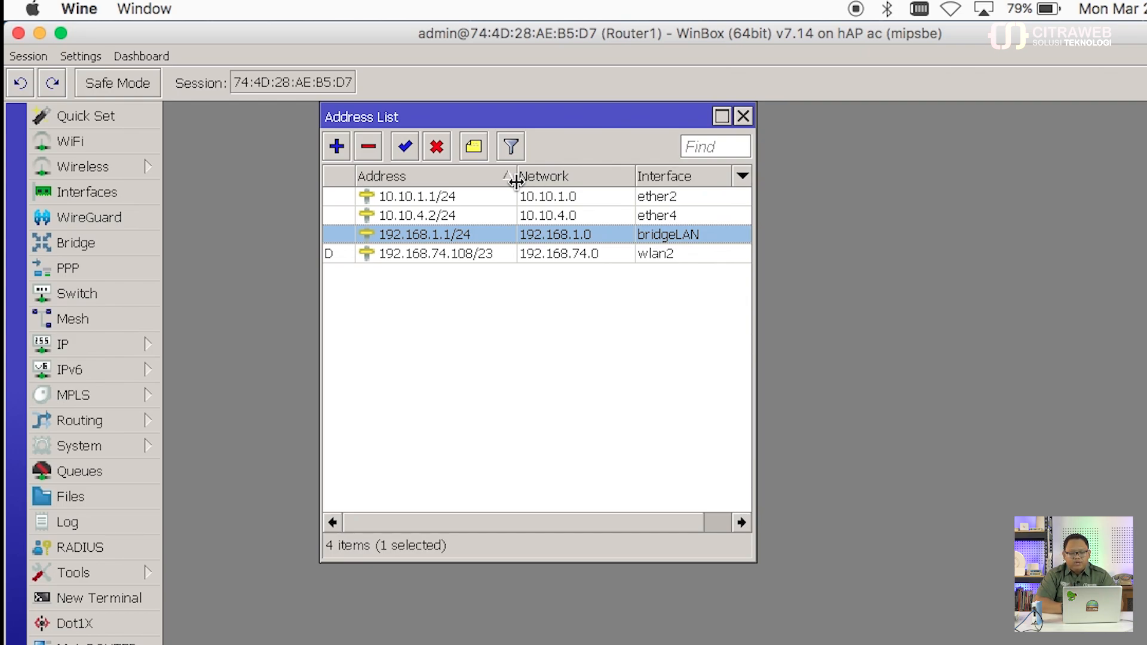
click(493, 253)
mouse_move(493, 253)
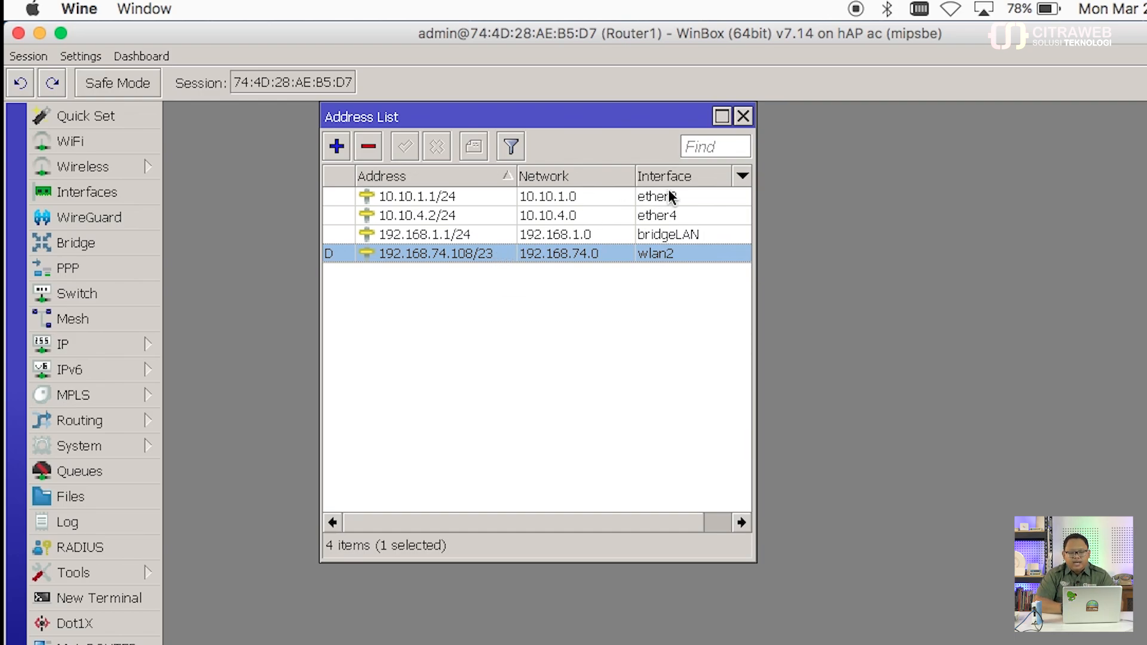
click(744, 116)
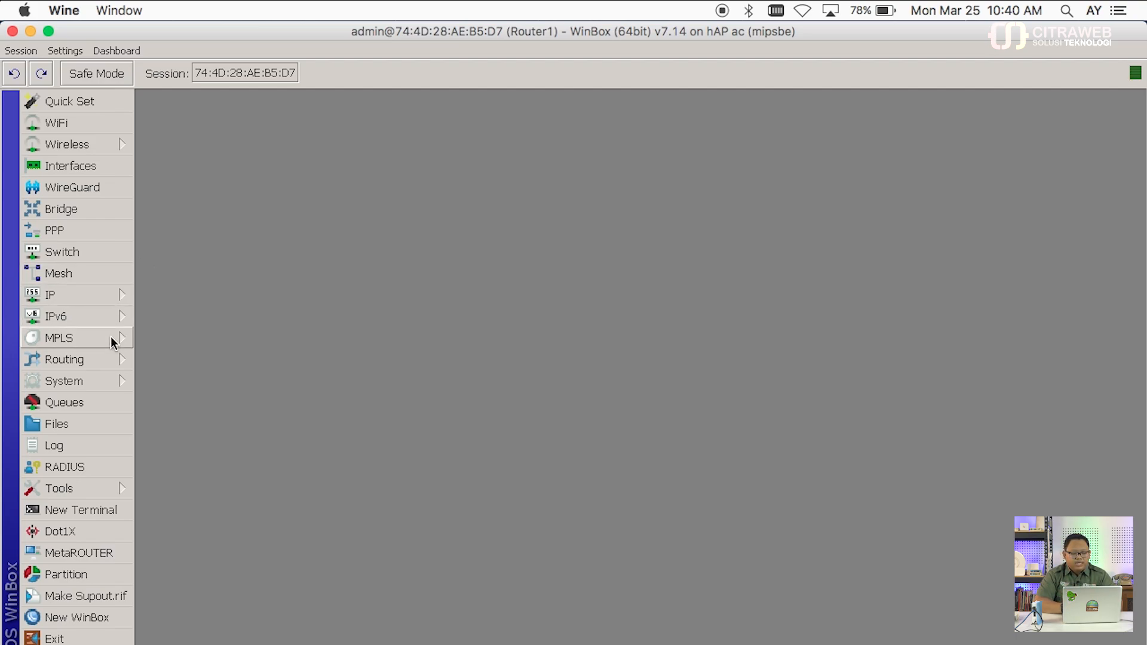
Step: Open a terminal on Router1 and print IS-IS instances under /routing/isis, finding none
click(112, 360)
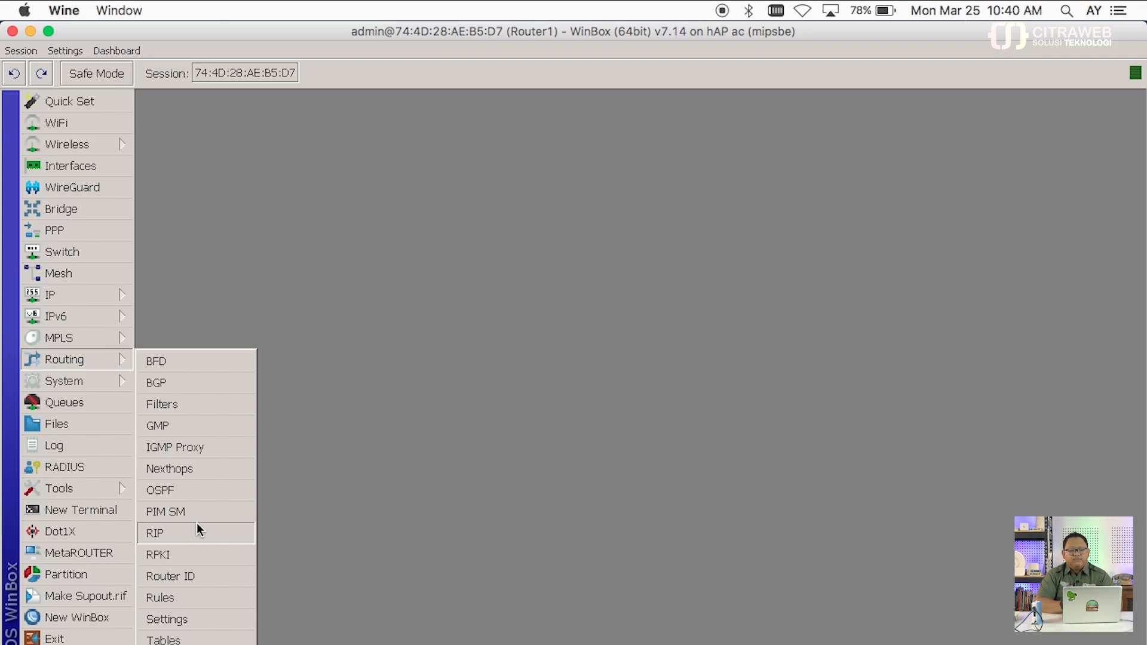
click(397, 347)
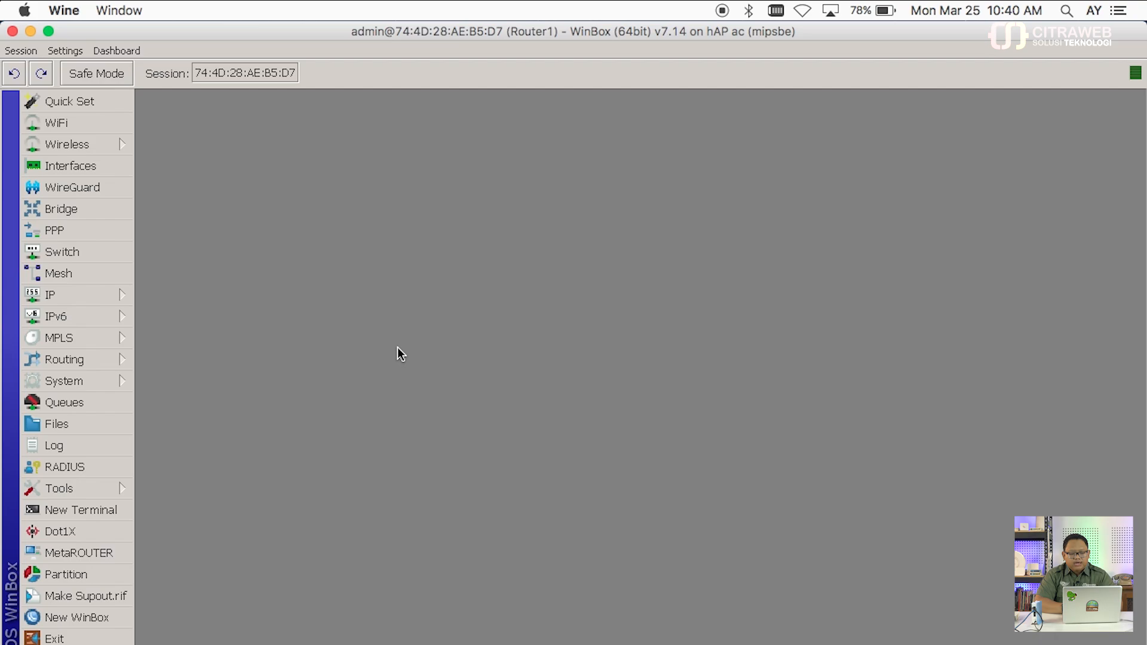
click(125, 509)
drag(340, 297, 367, 88)
key(Return)
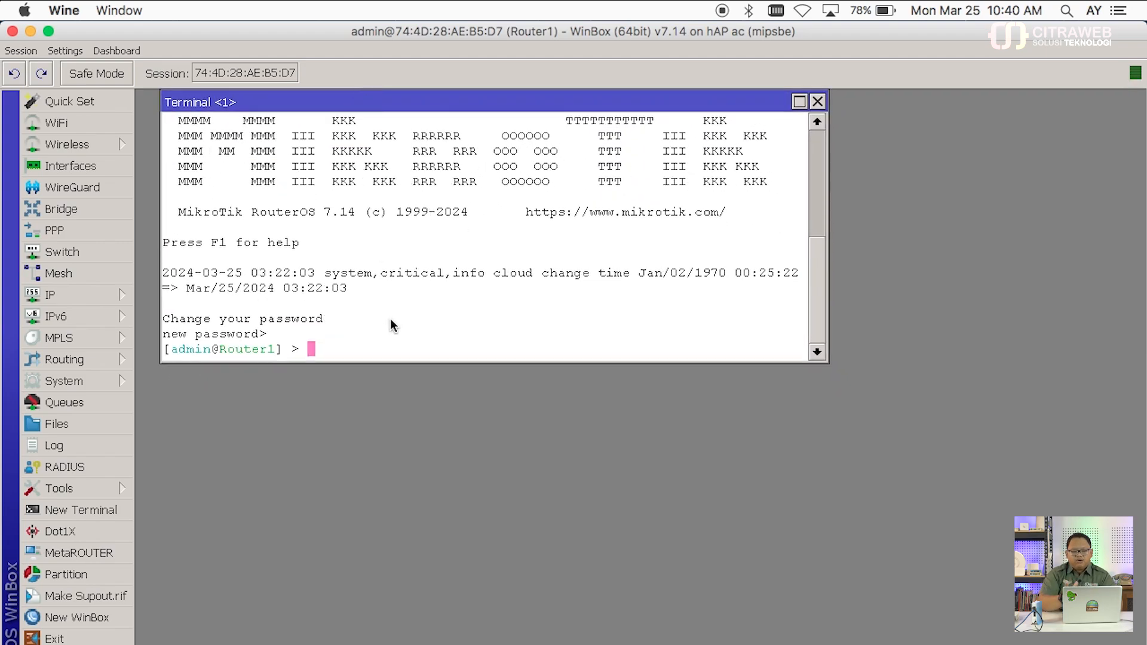
text(ro)
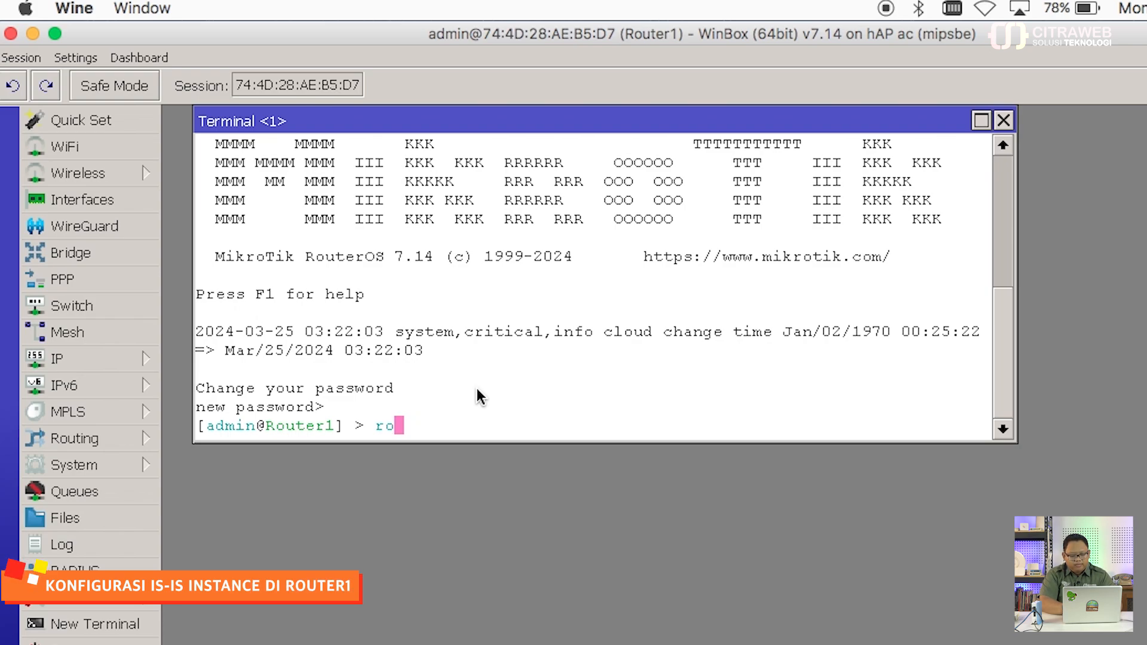
text(uting/)
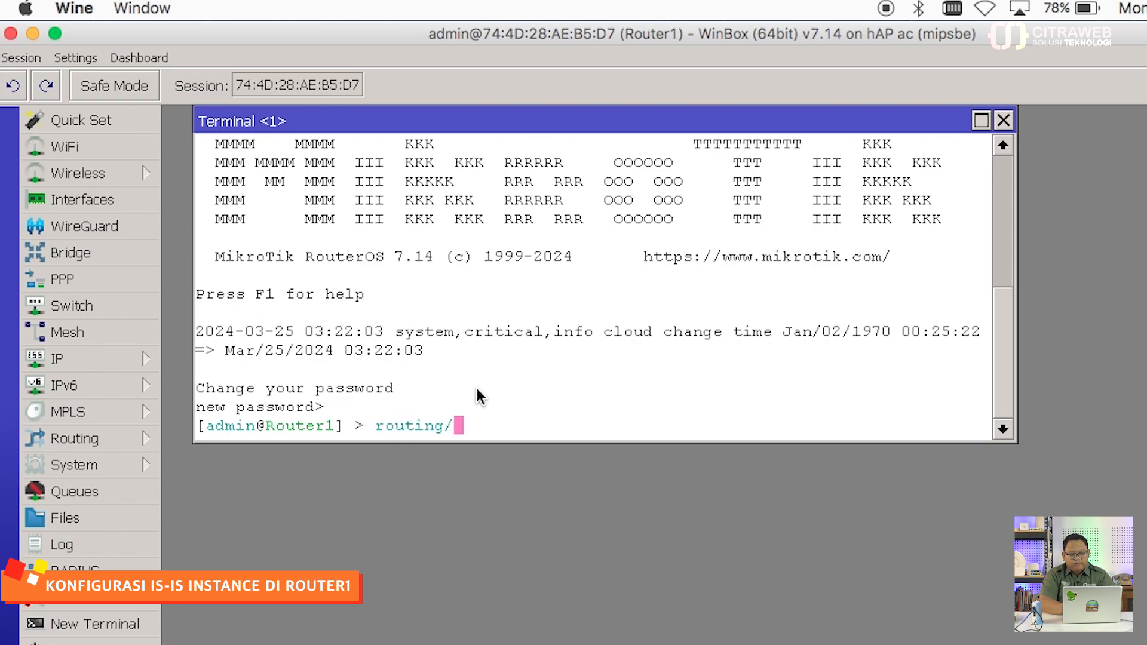
text(isis/)
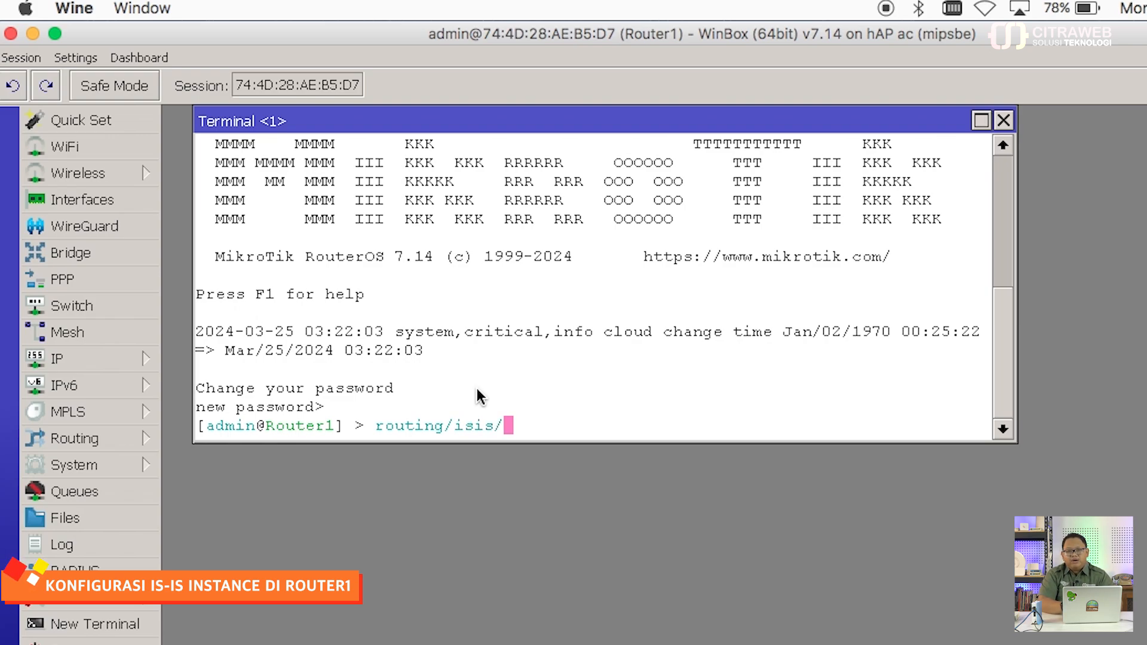
key(Return)
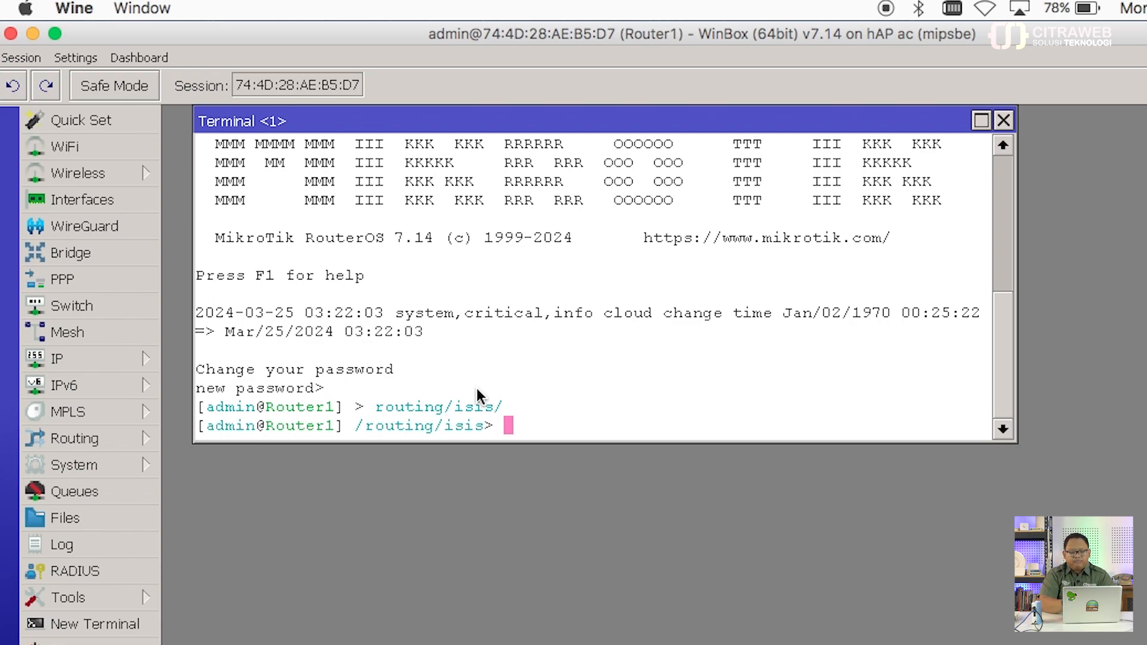
text(ins)
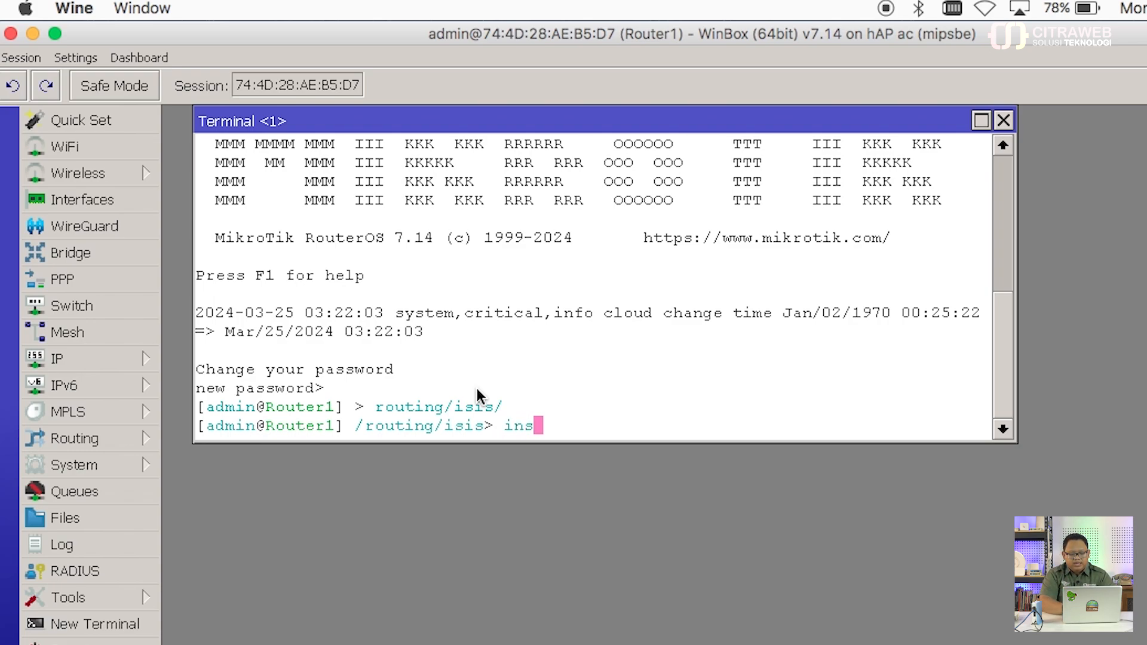
text(tance/pr)
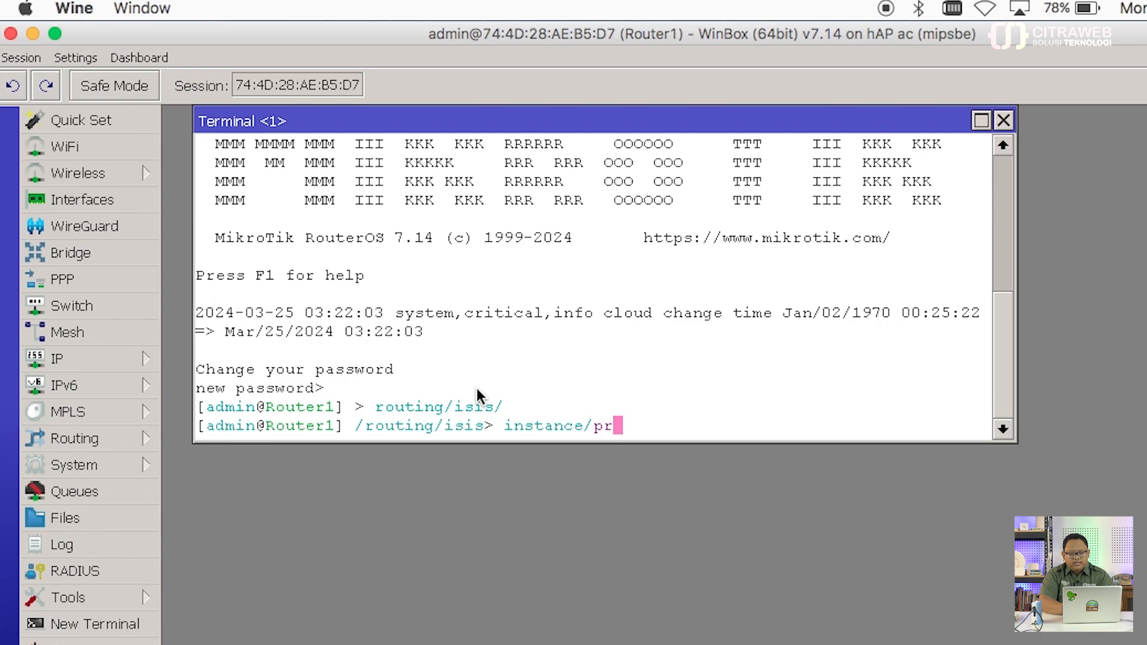
key(Return)
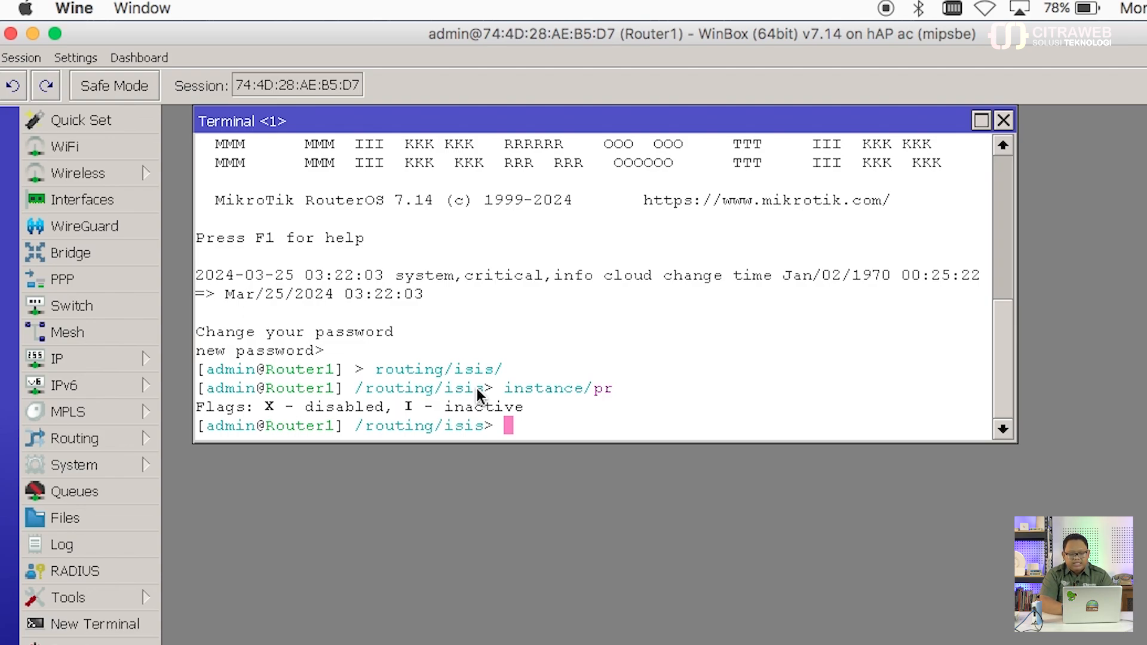
Step: Type instance/add with name=istance1, areas=49.0001 and an empty system-id= parameter
text(instance/)
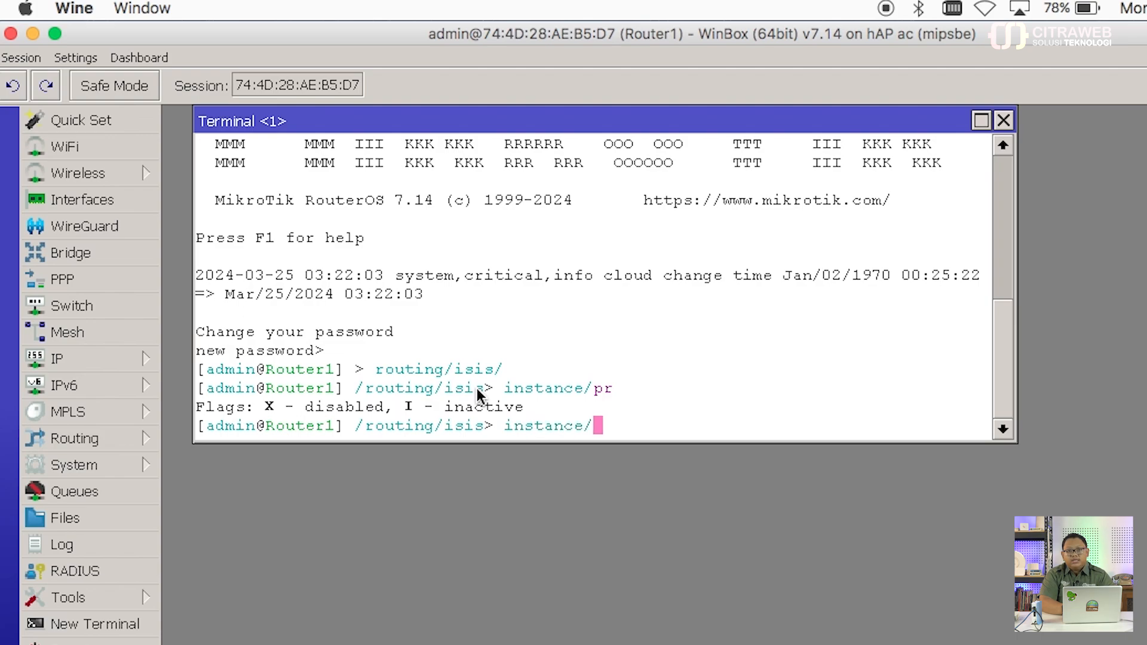
text(add)
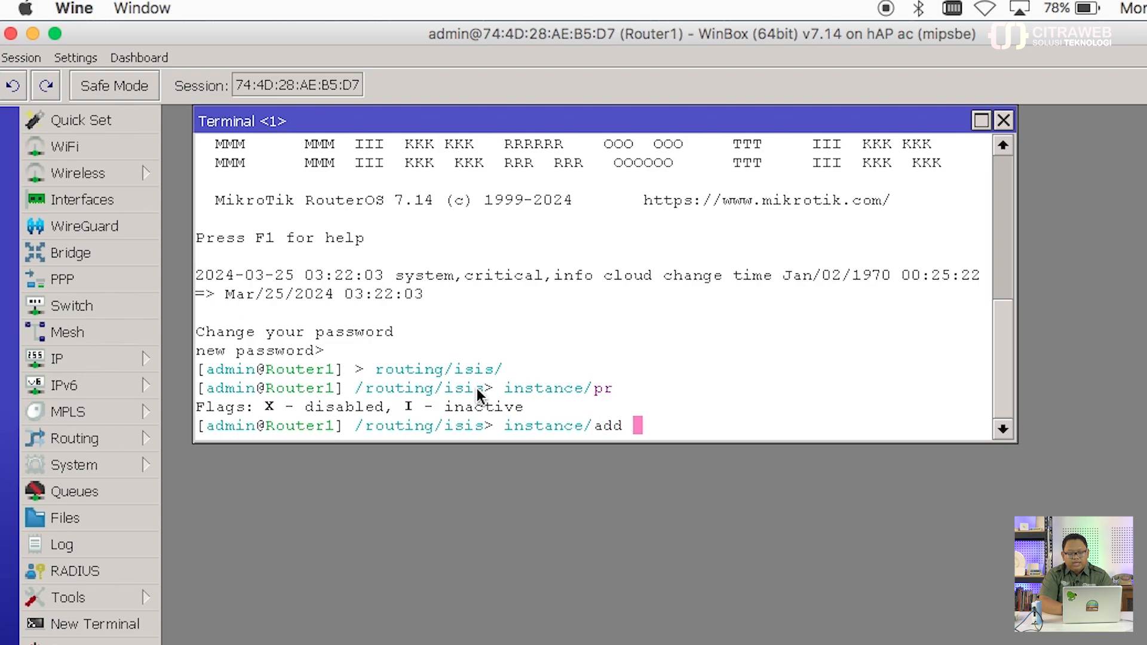
key(Tab)
key(Tab)
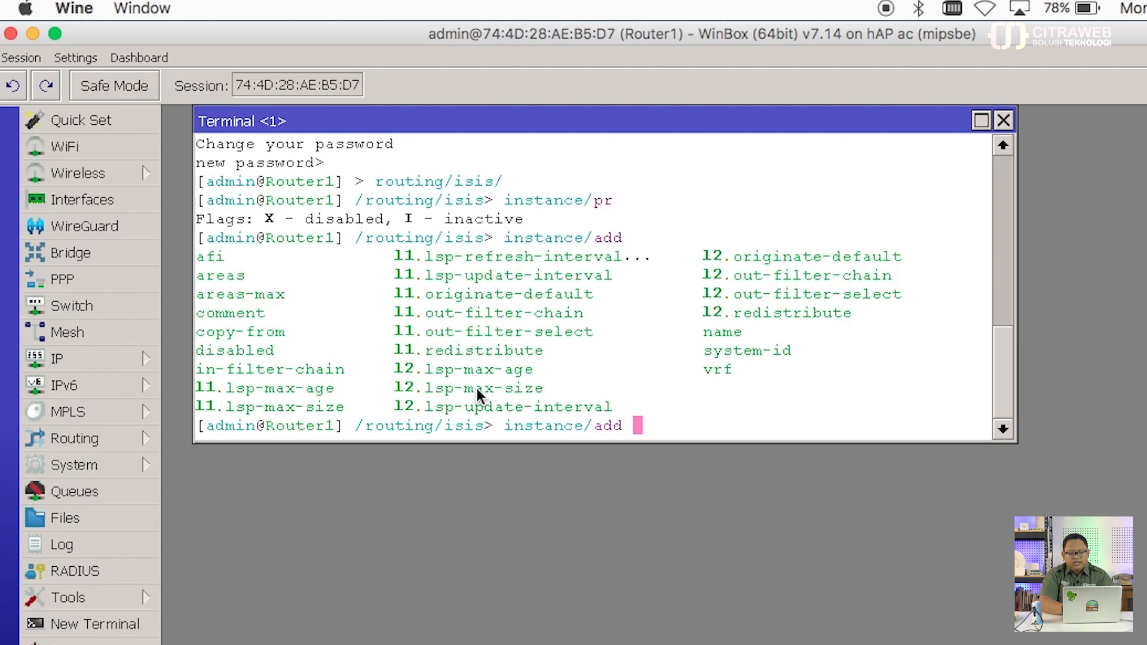
text(name=isn)
key(BackSpace)
text(t )
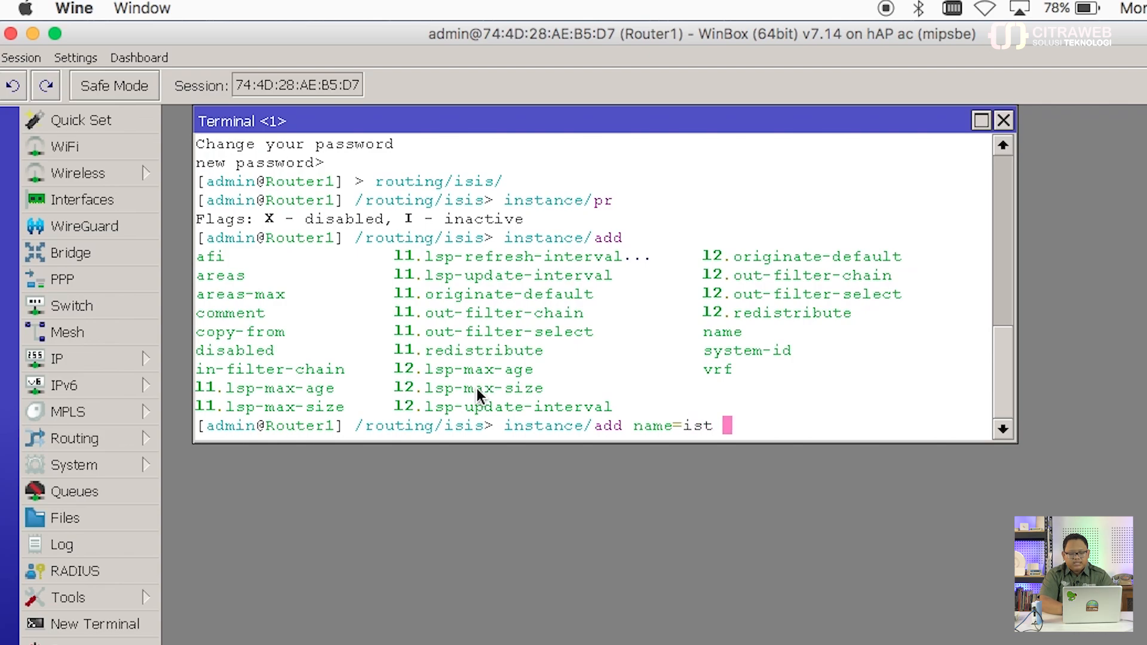
text(ance)
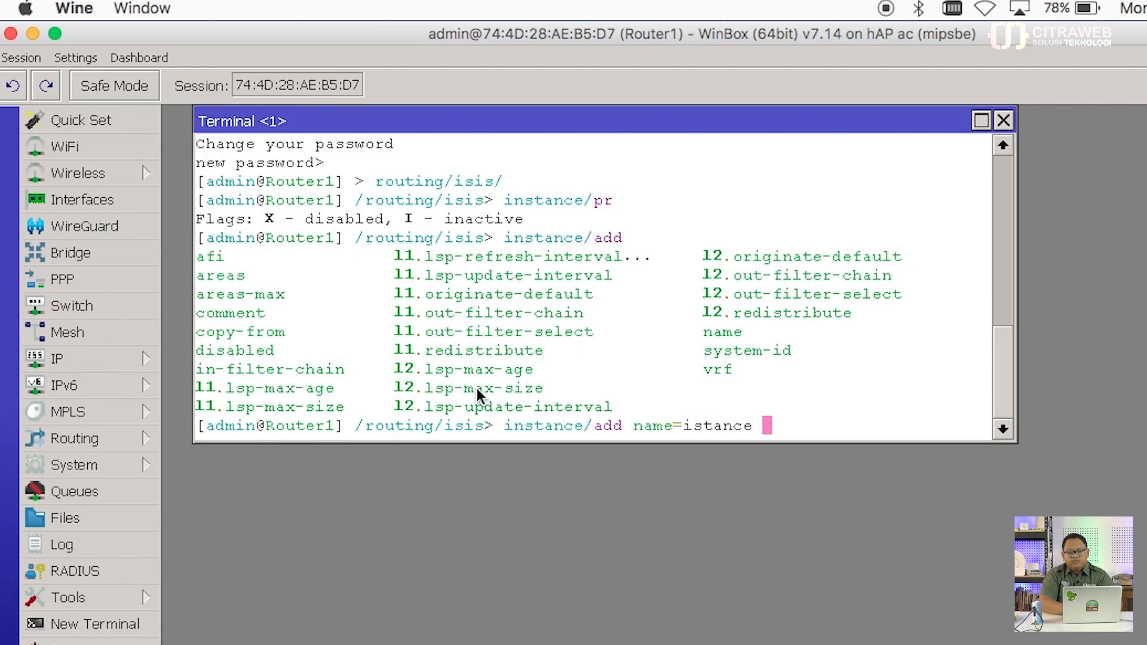
key(BackSpace)
text(1)
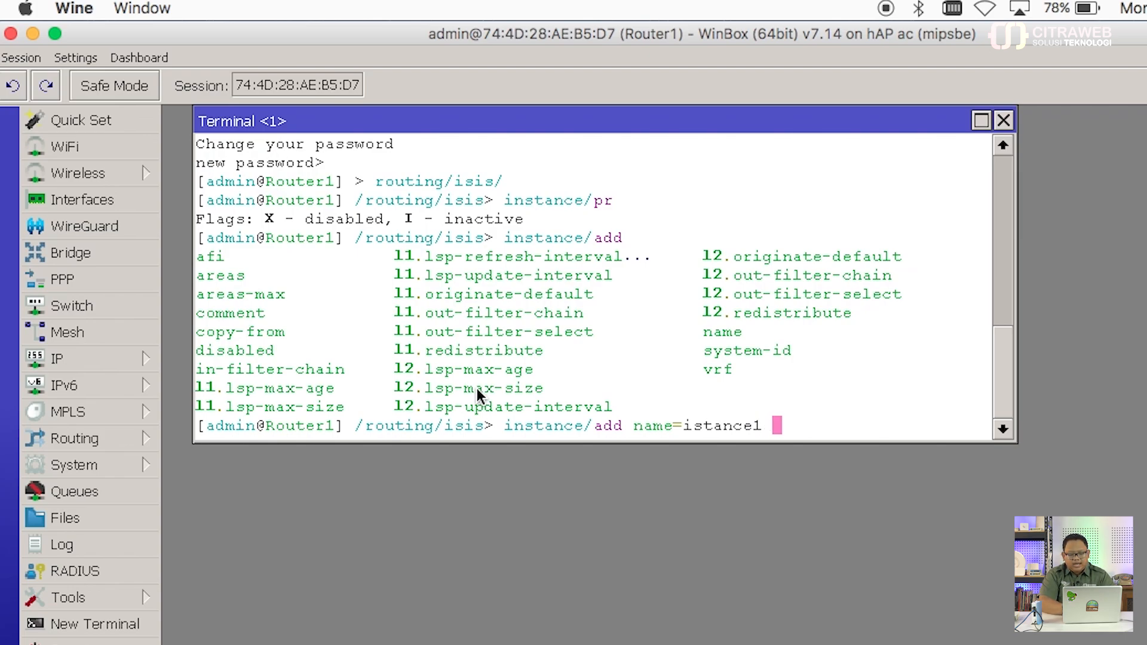
text( areas=)
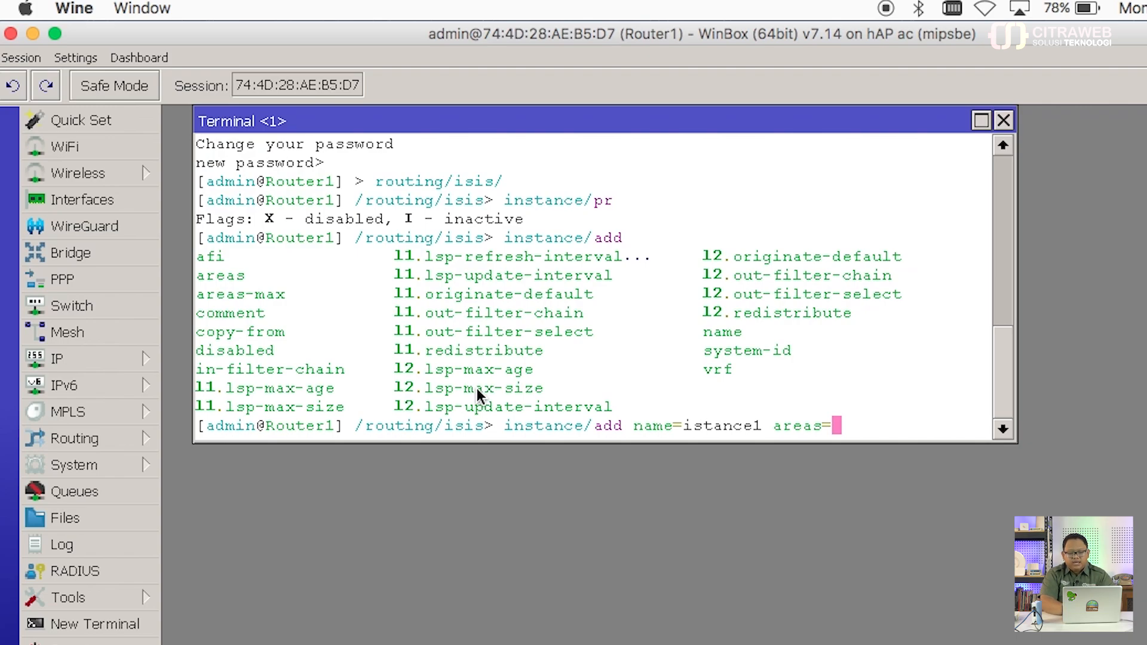
text(49)
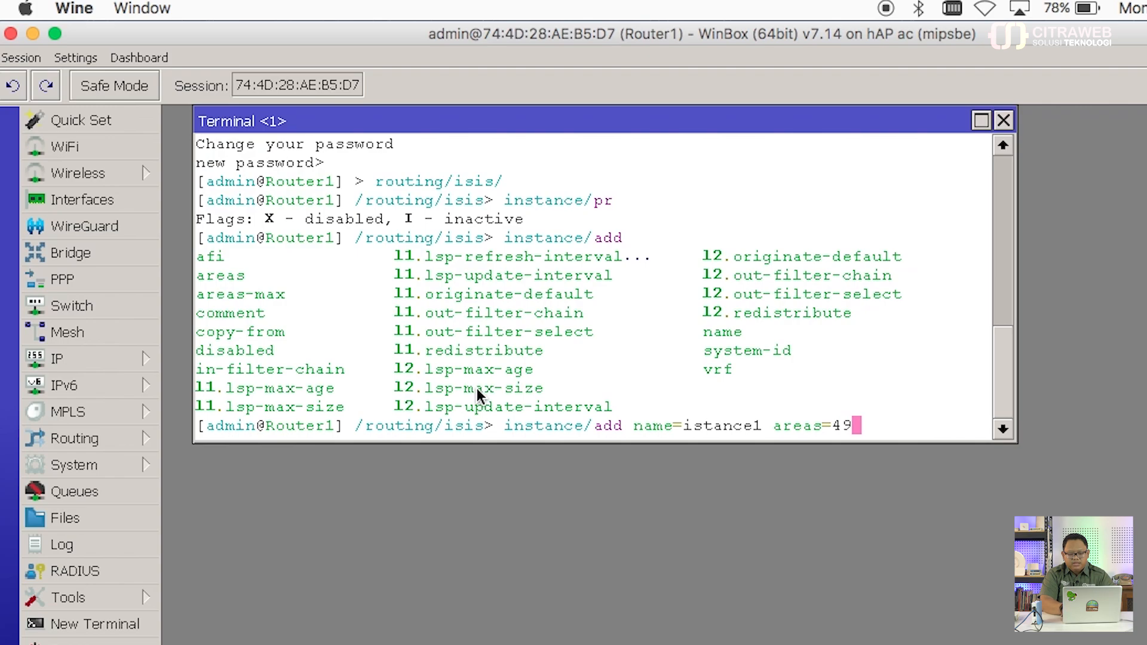
text(.0)
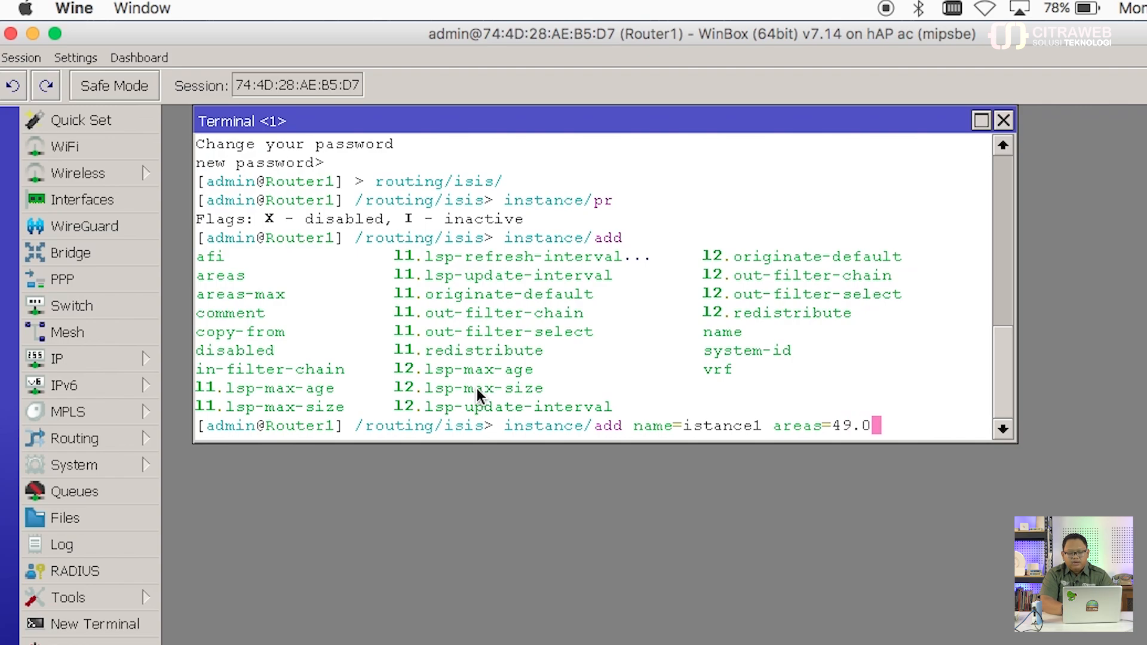
text(001)
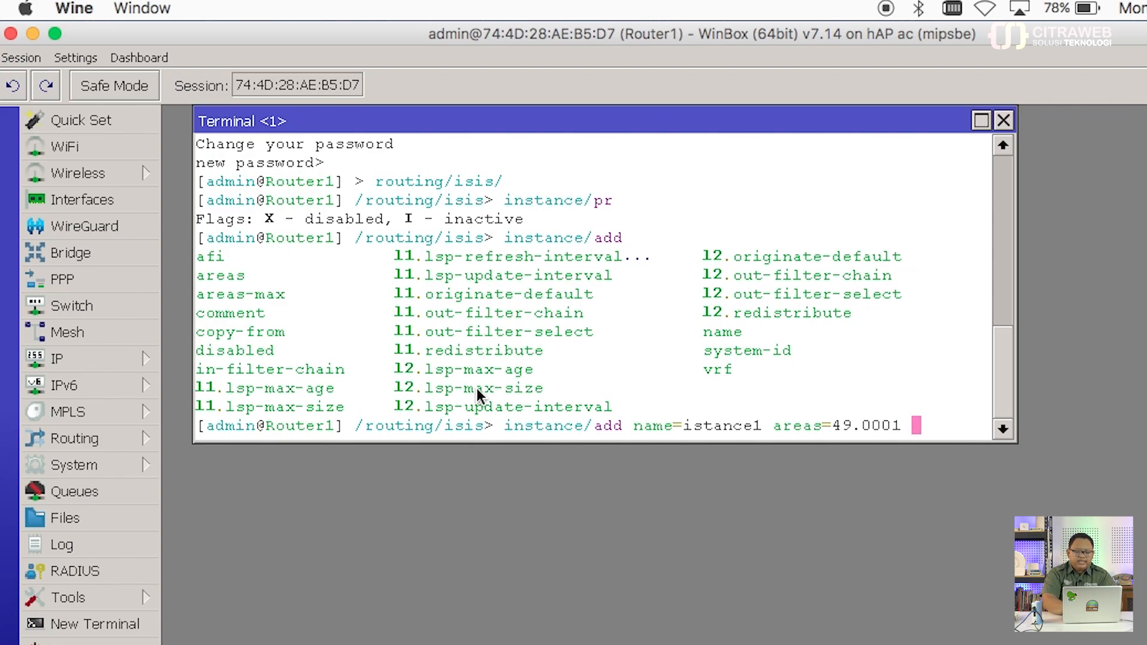
text(sy)
key(Tab)
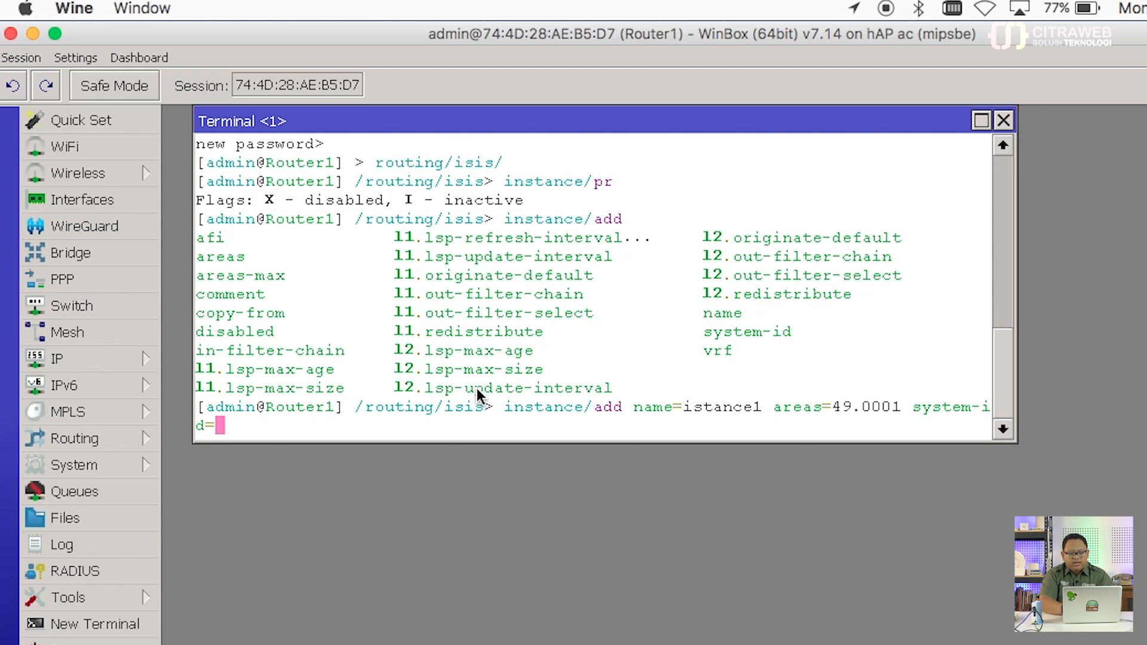
Step: Complete the instance with system-id 0000.0000.0001 and afi=ip, and create it
text(0000)
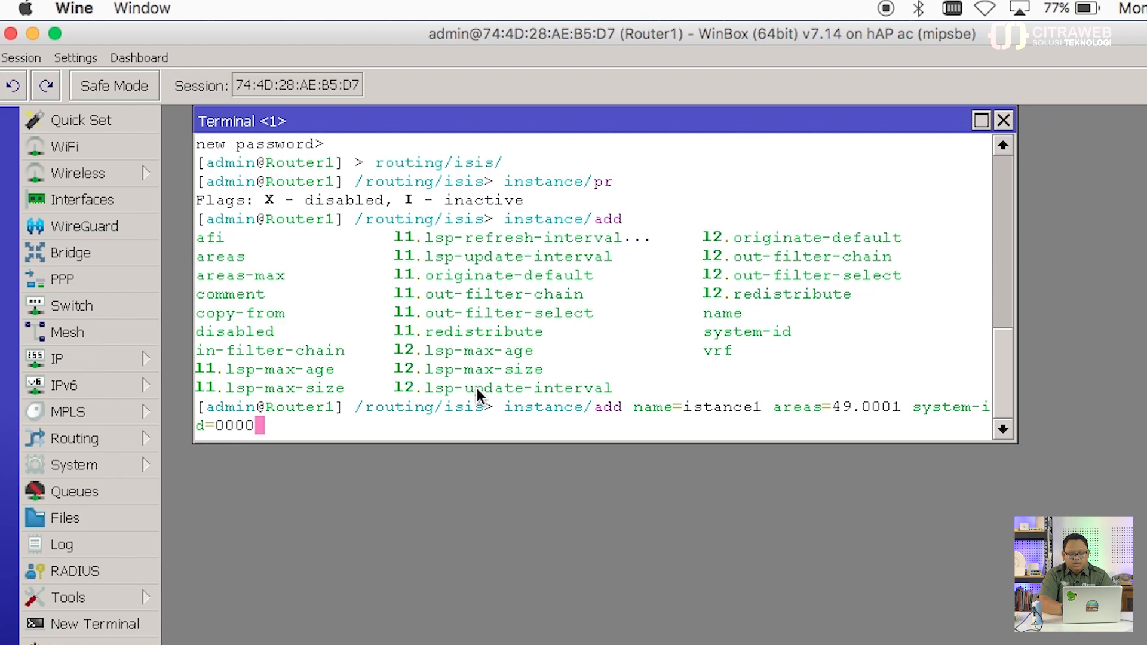
text(.0000.)
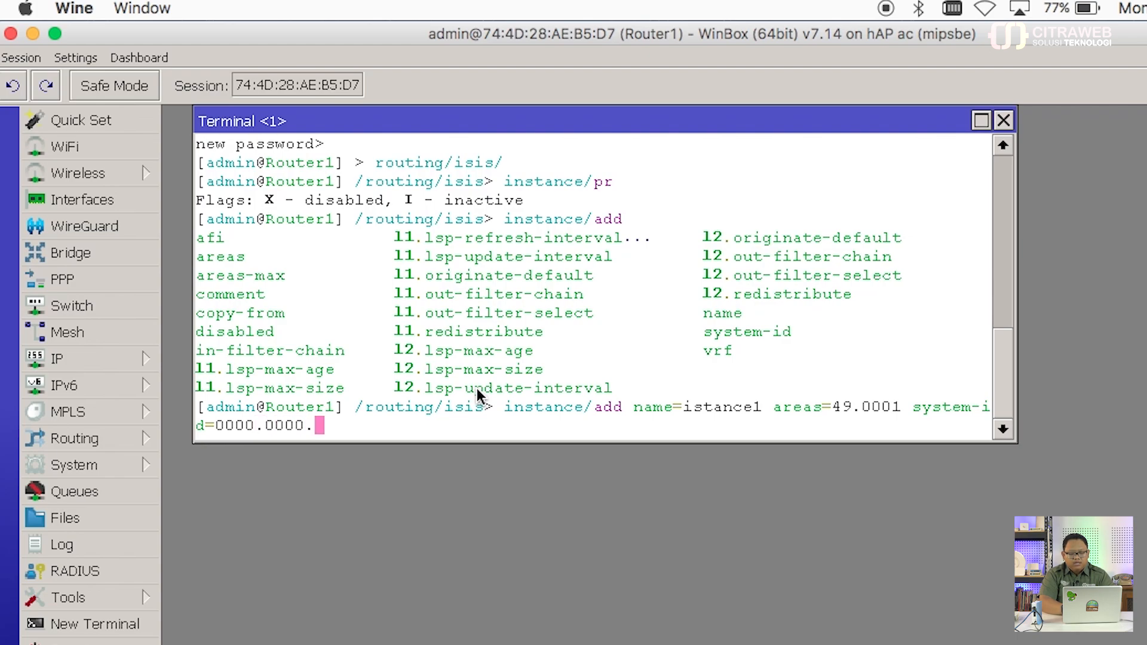
text(0001)
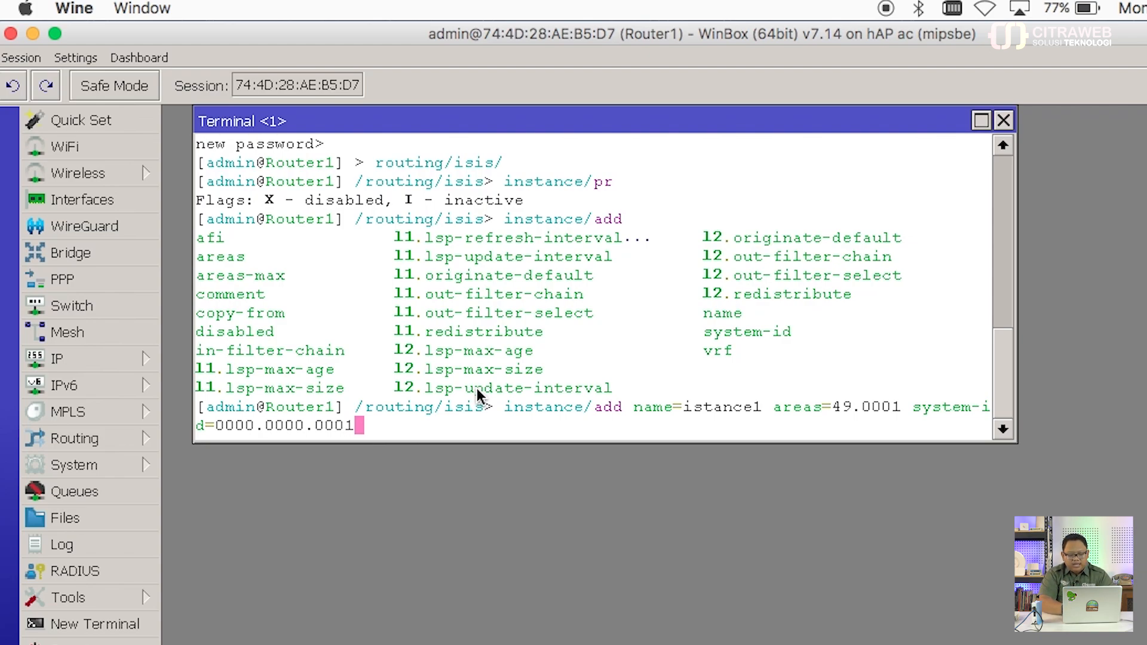
text(afi=)
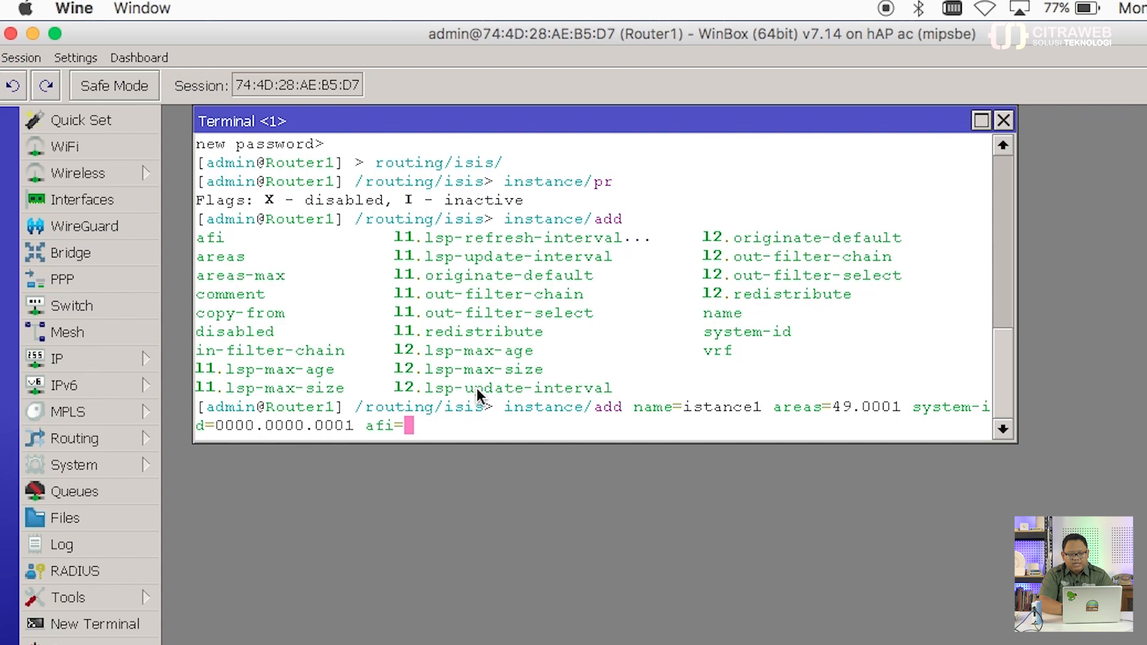
text(ip)
key(Tab)
key(Tab)
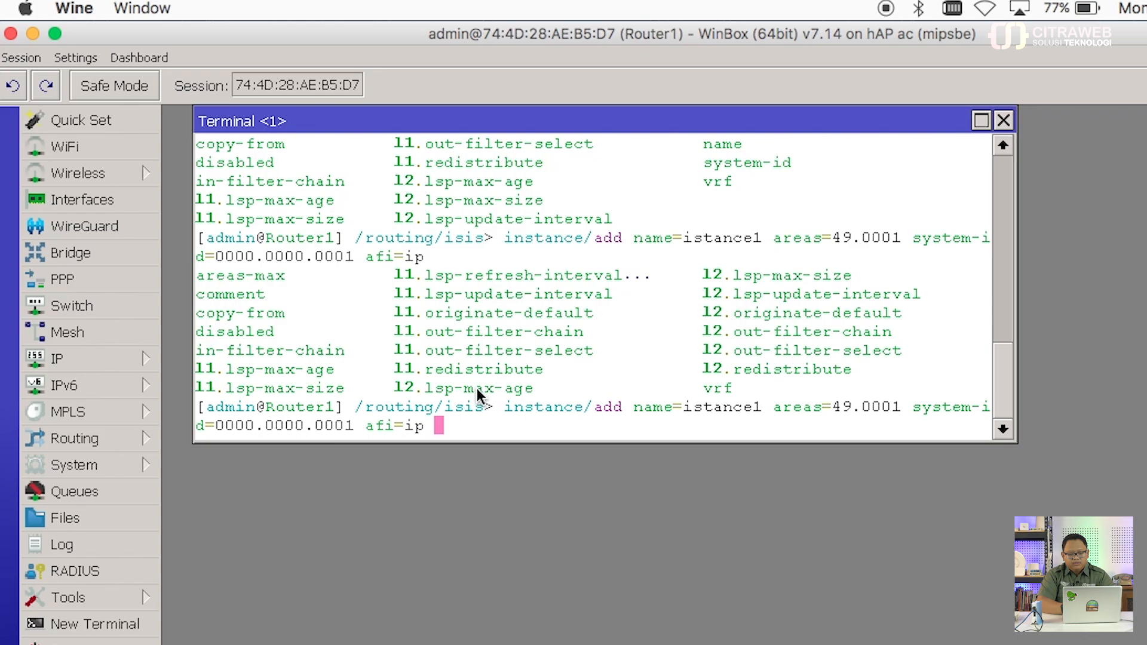
key(Return)
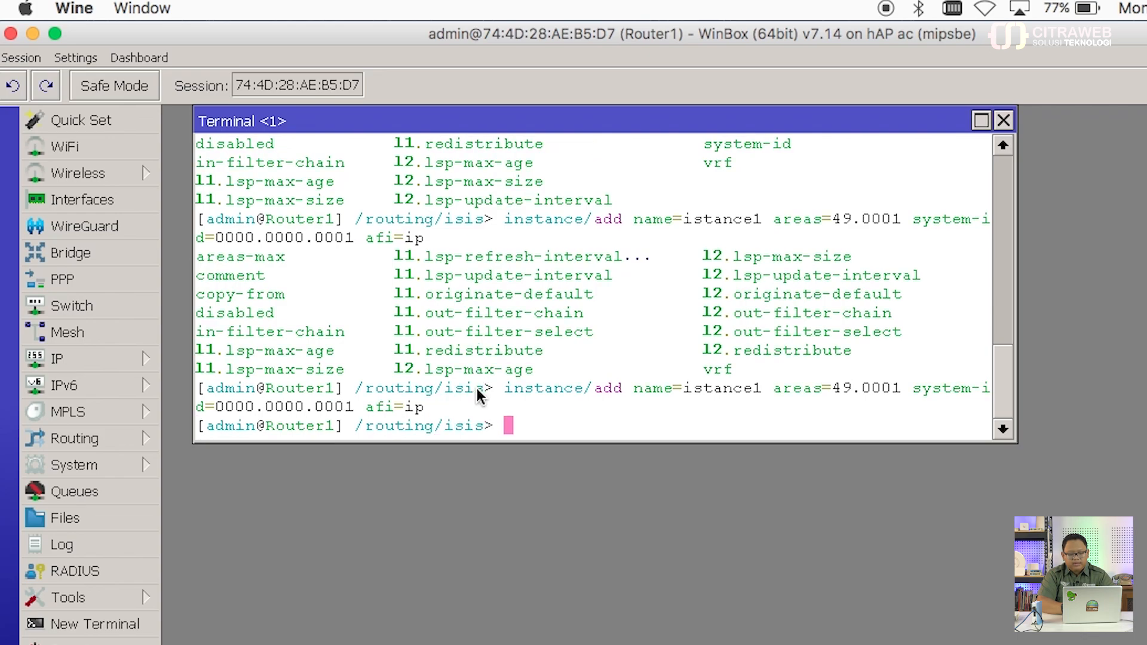
Step: Print IS-IS instances, showing istance1 with system-id 0000.0000.0001 and area 49.0001
text(ins)
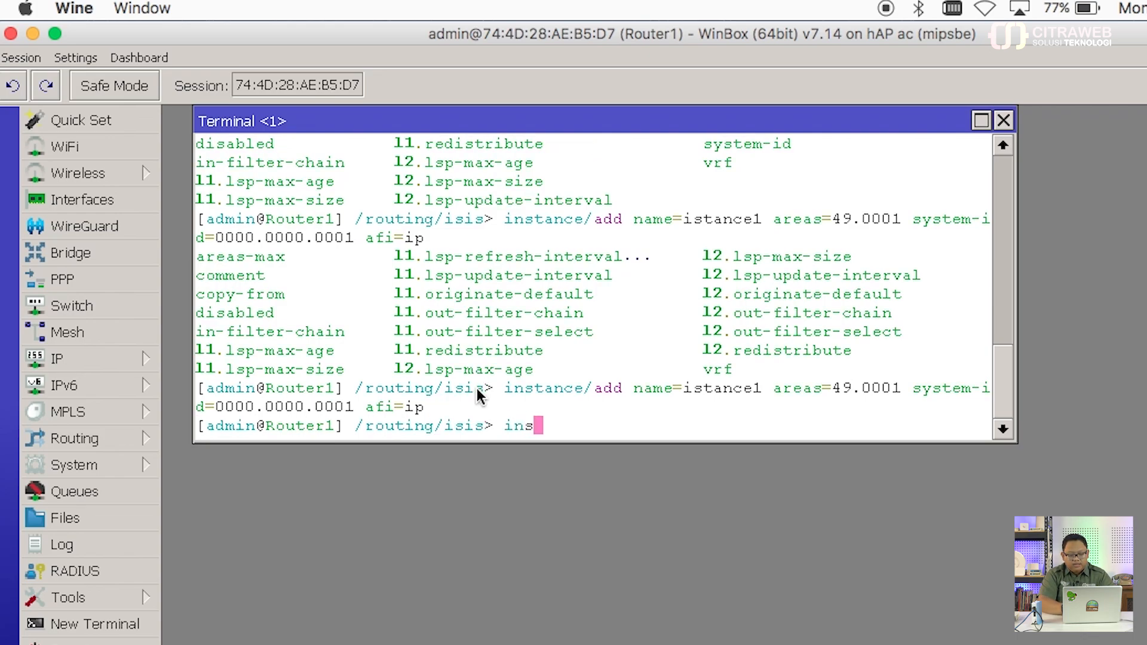
key(Tab)
text(/pr)
key(Return)
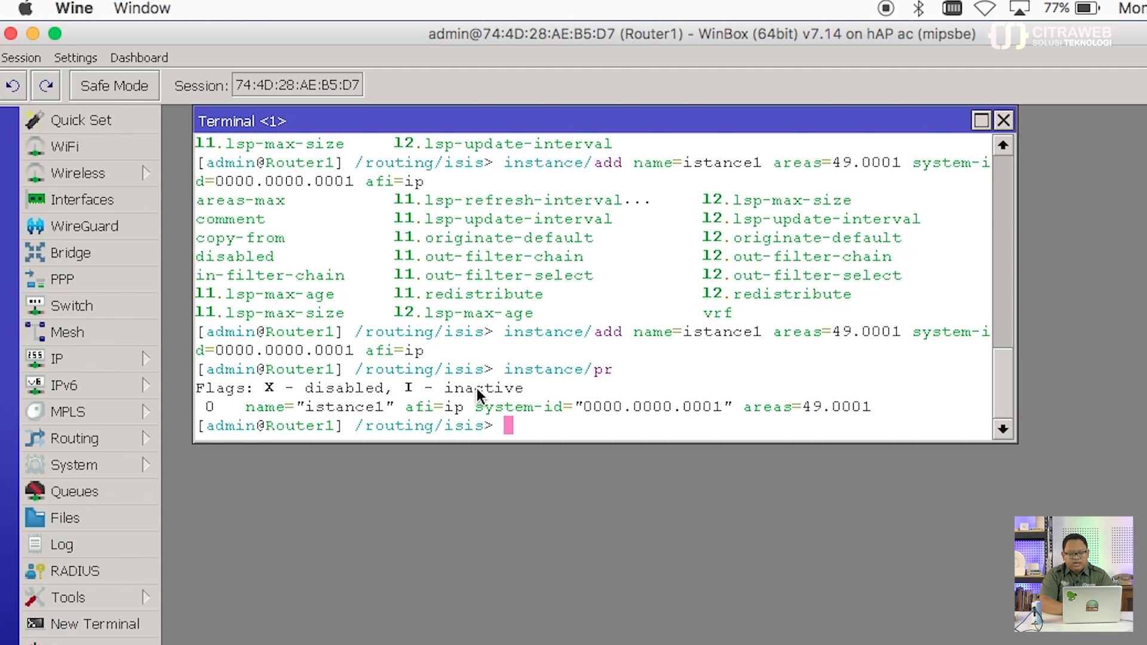
Step: Start an interface-template/add command listing ether2 as the first interface
text(inter)
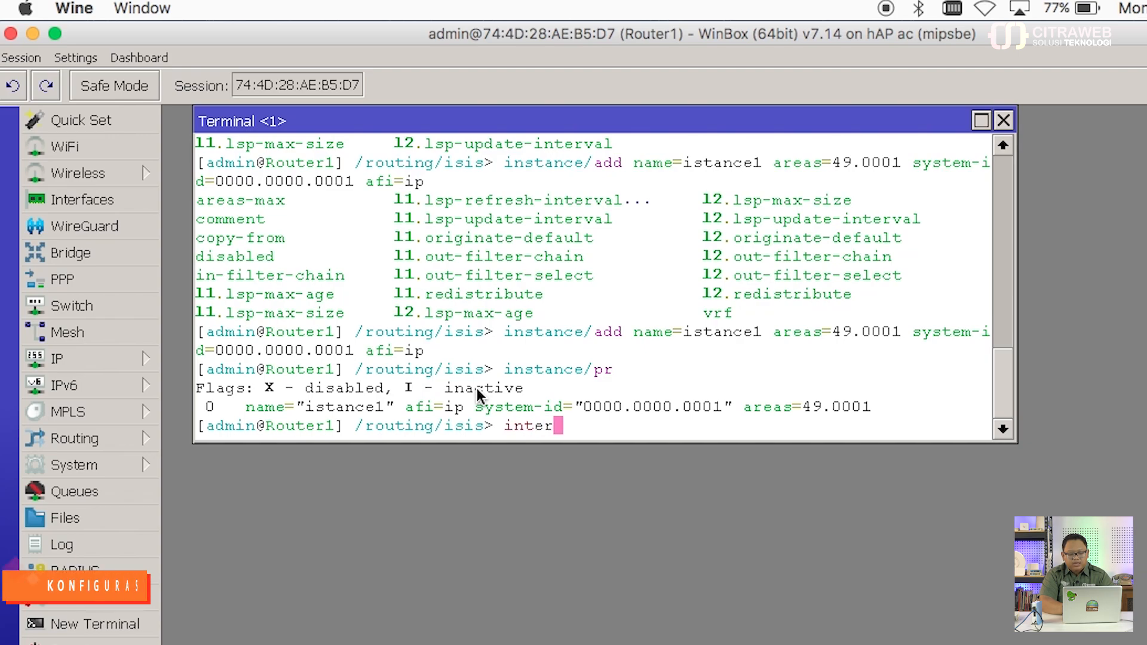
text(face-template/)
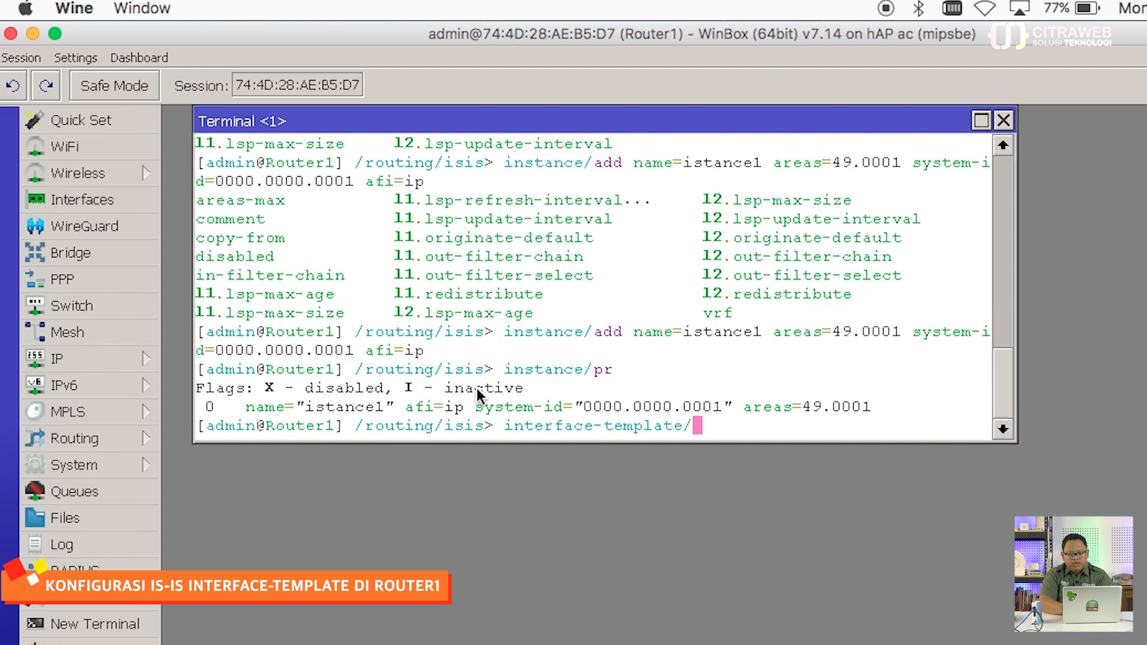
text(add)
key(Tab)
key(Tab)
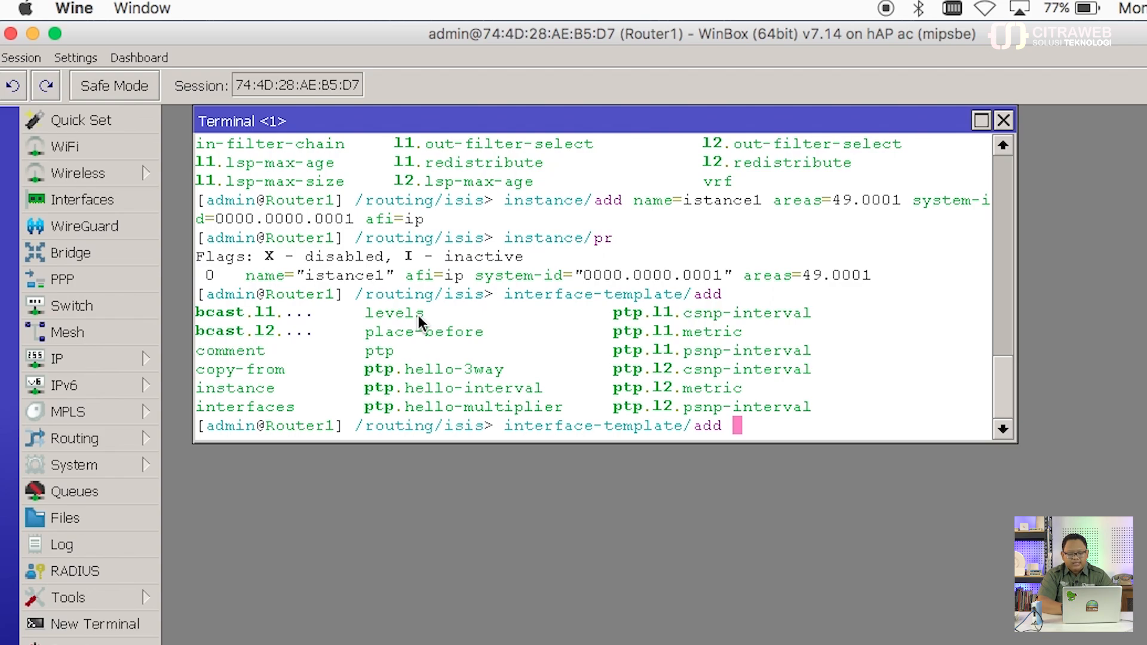
text(inter)
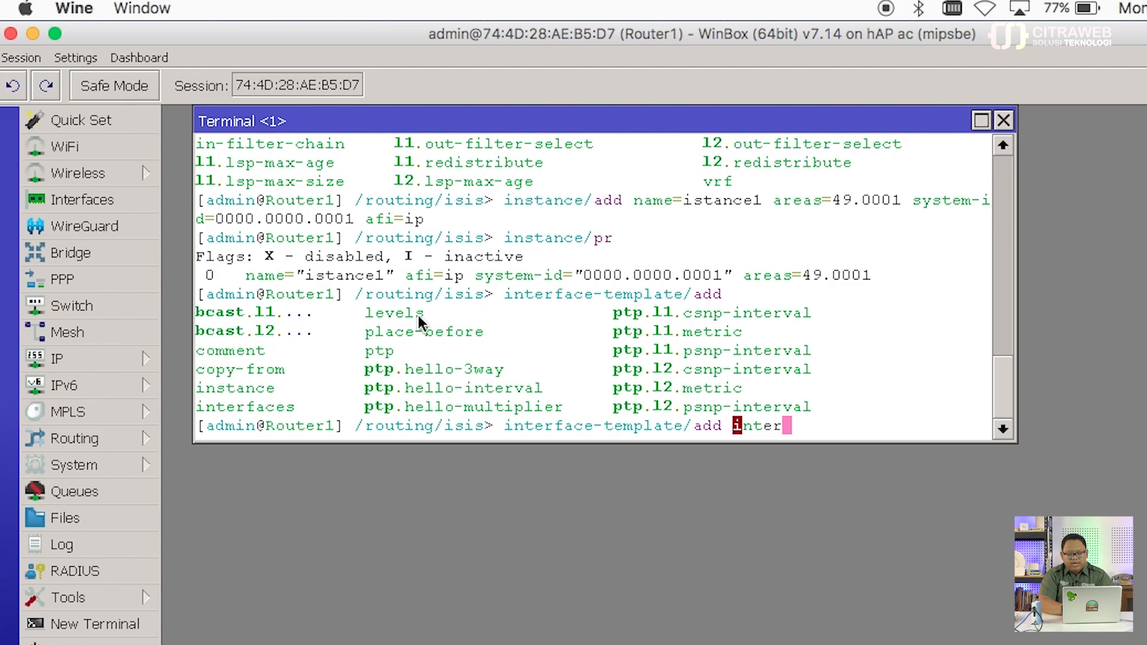
key(Tab)
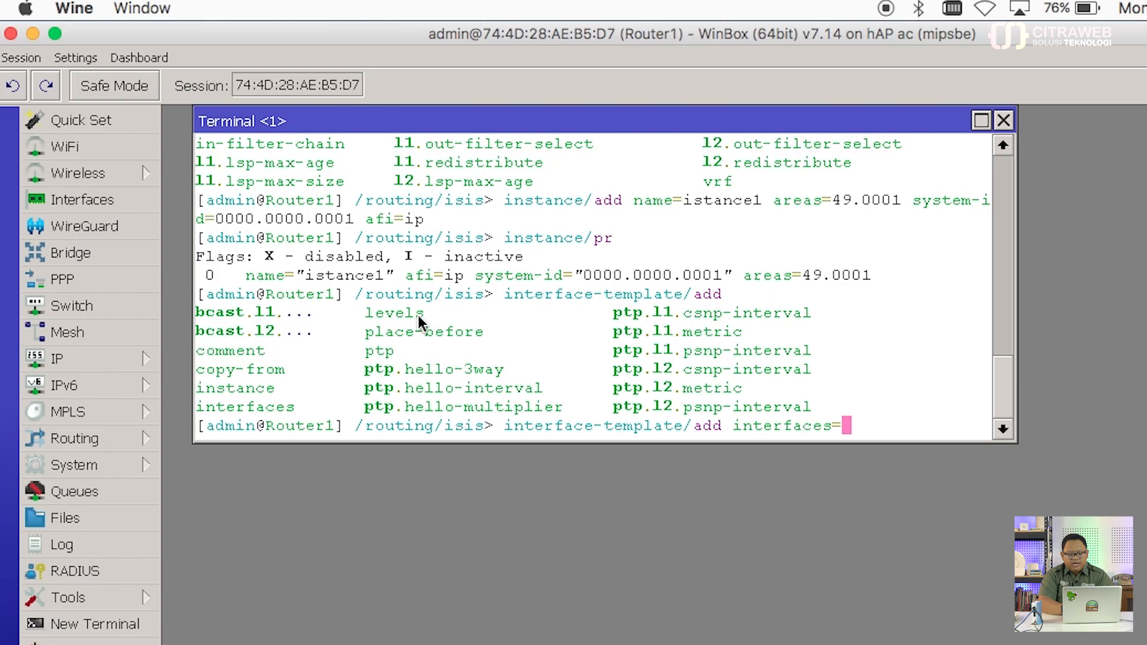
text(ether2,)
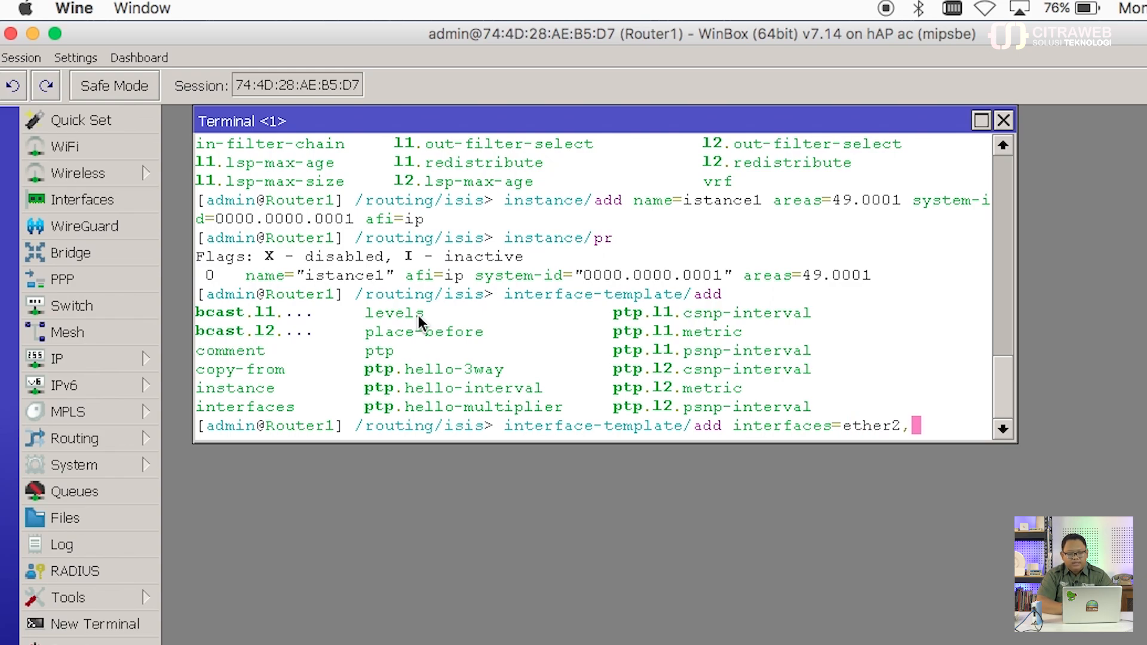
Step: Open Router1's IP address list beside the terminal for reference
click(125, 358)
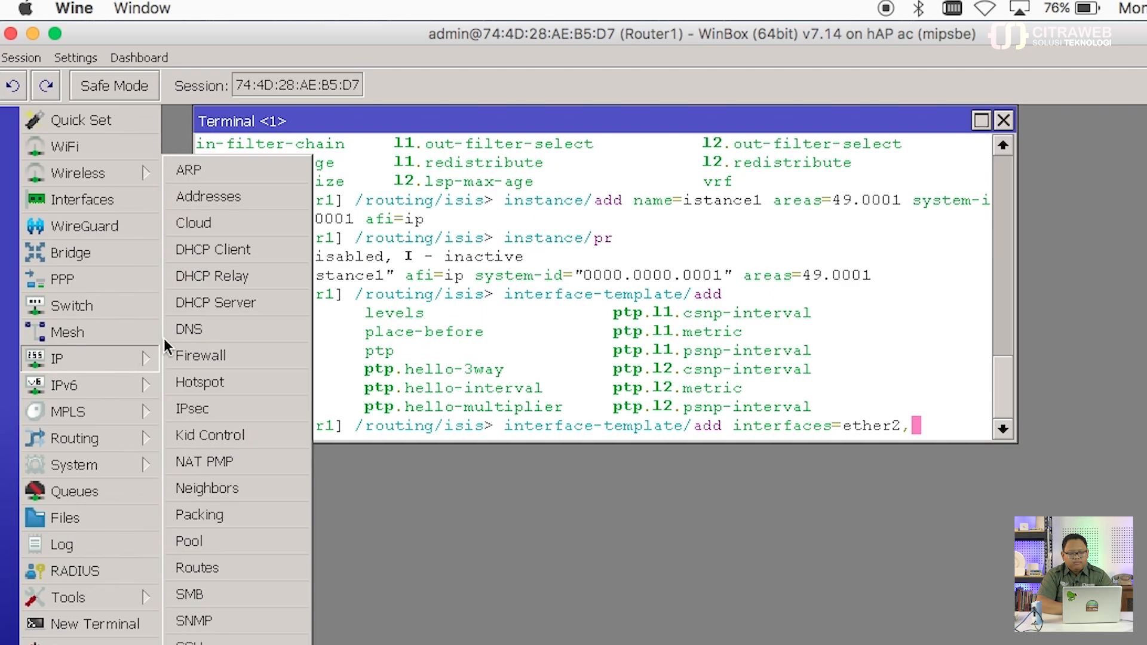
click(254, 197)
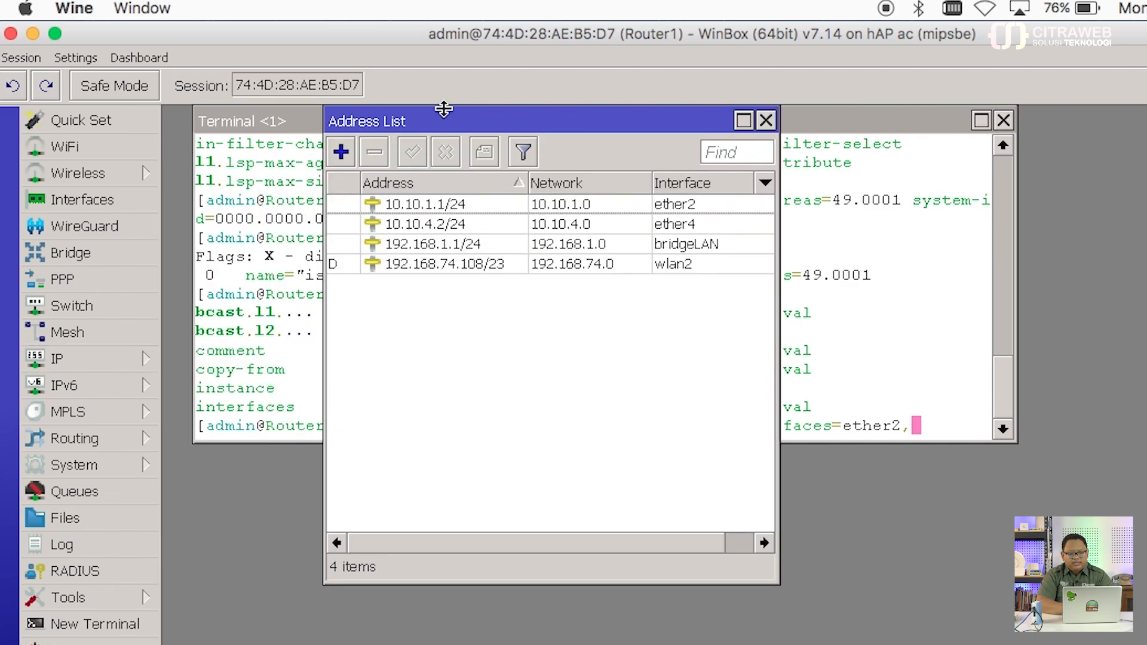
drag(445, 120, 1135, 110)
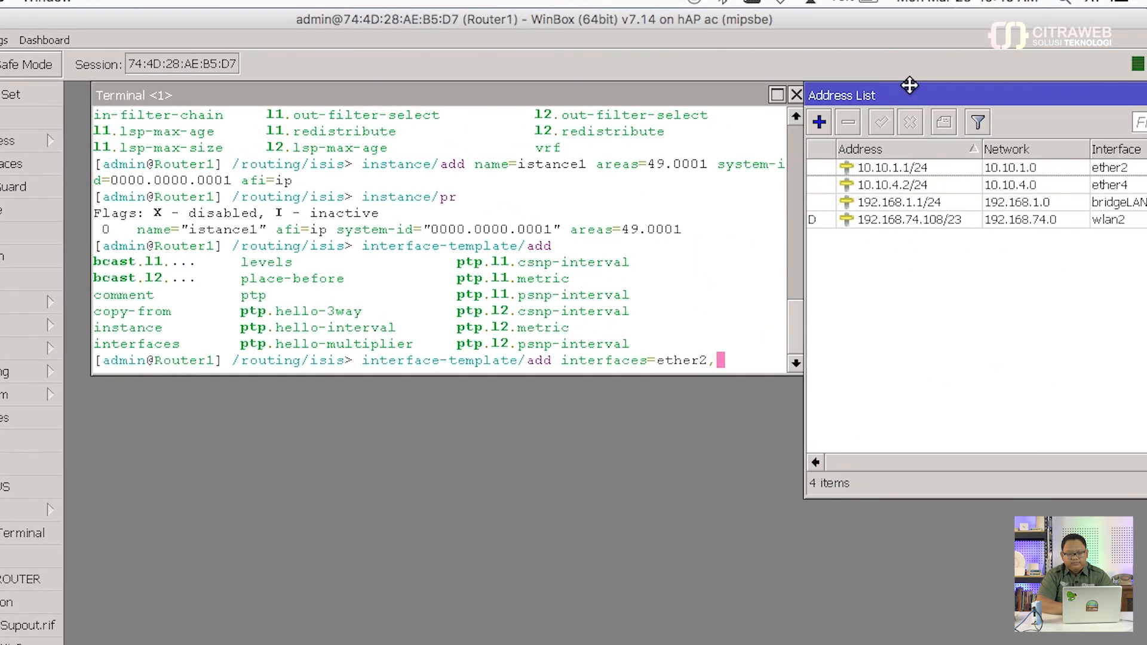
drag(697, 96, 671, 98)
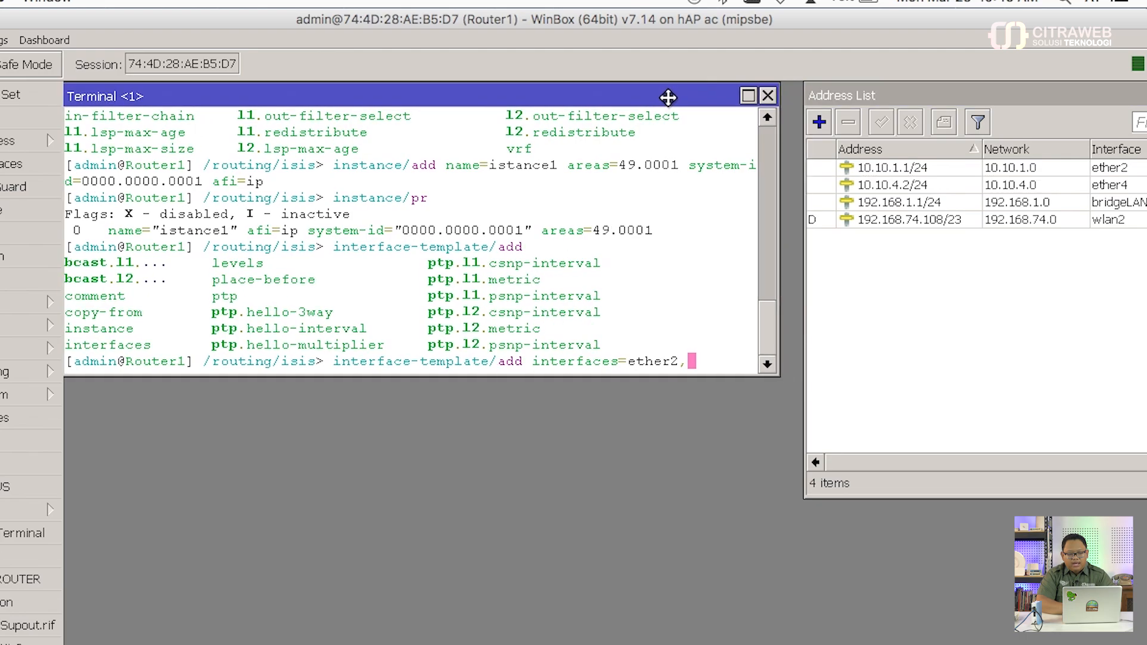
drag(856, 95, 835, 94)
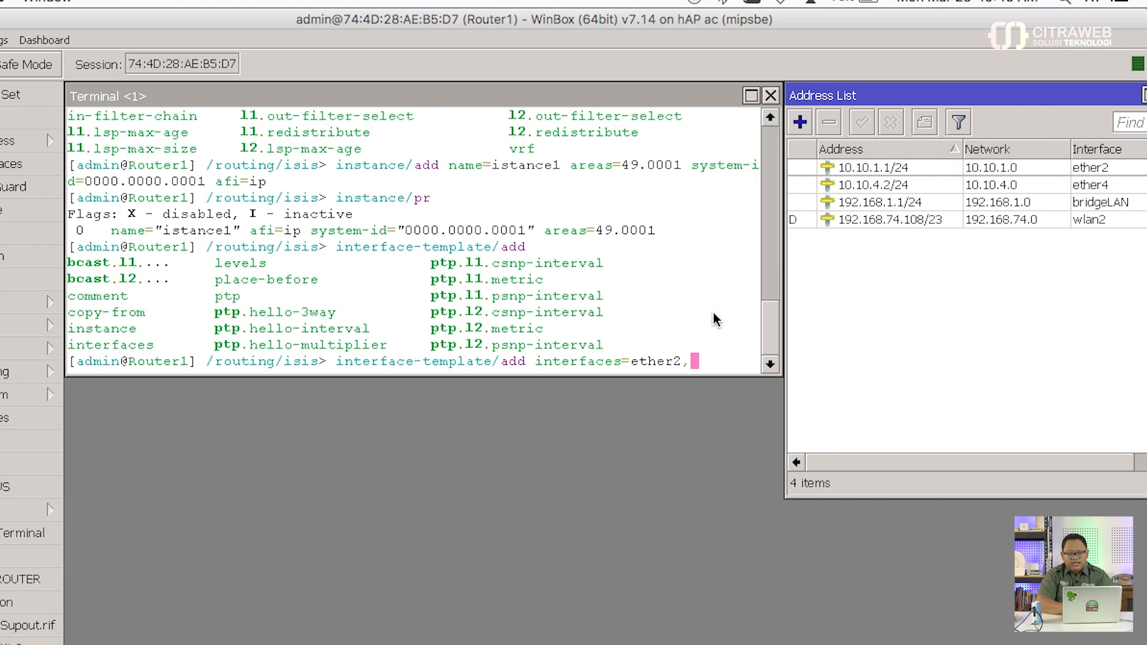
click(711, 357)
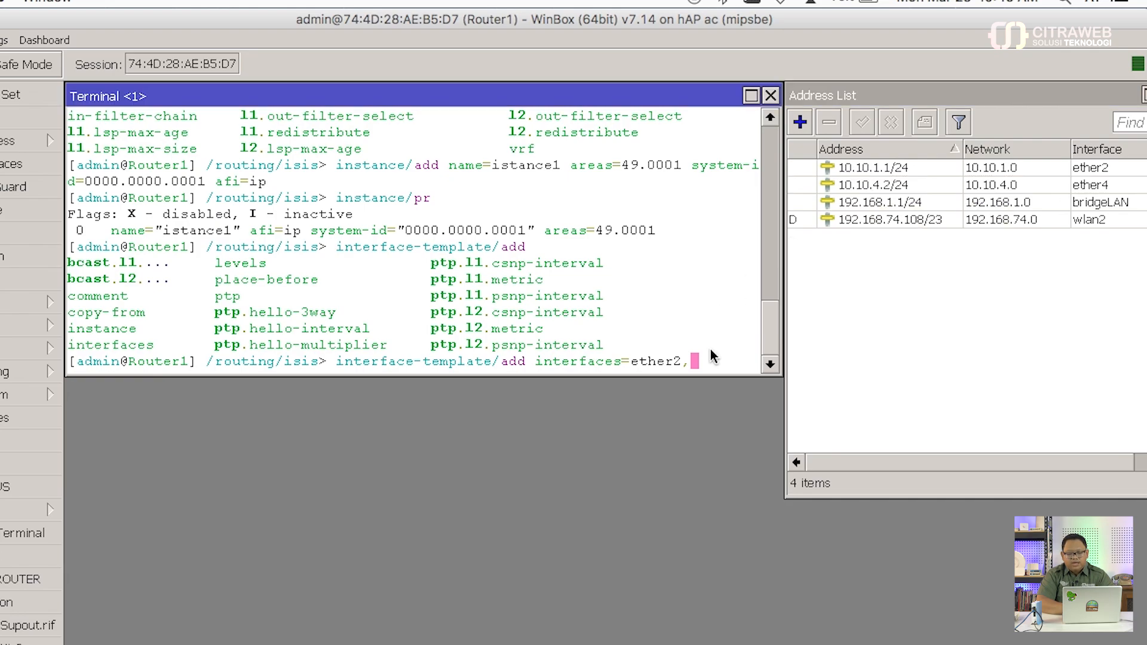
Step: Add ether4 and bridgeLAN with levels=l1 and instance istance1 to the interface template
text(eth)
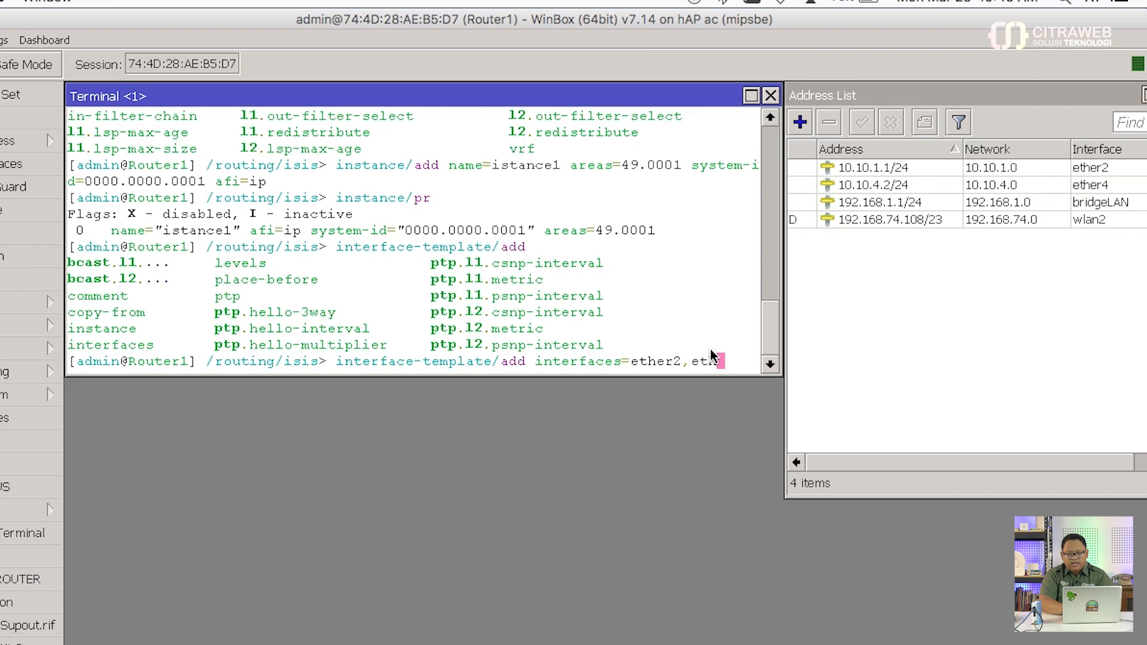
text(er4,bridgeLAN)
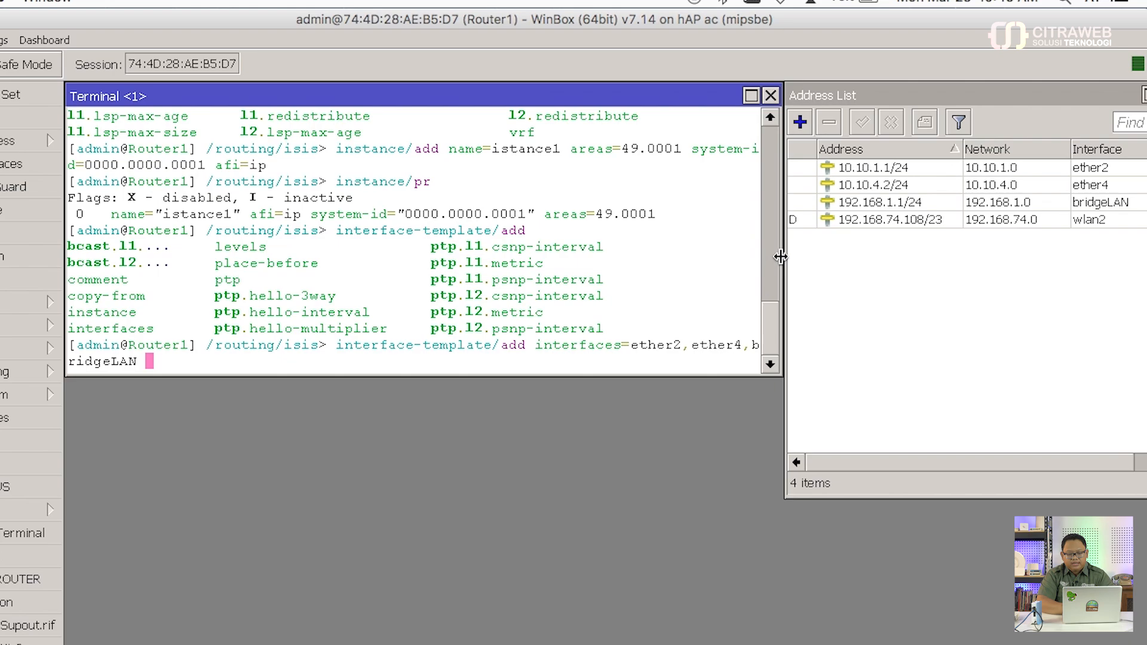
drag(781, 257, 777, 257)
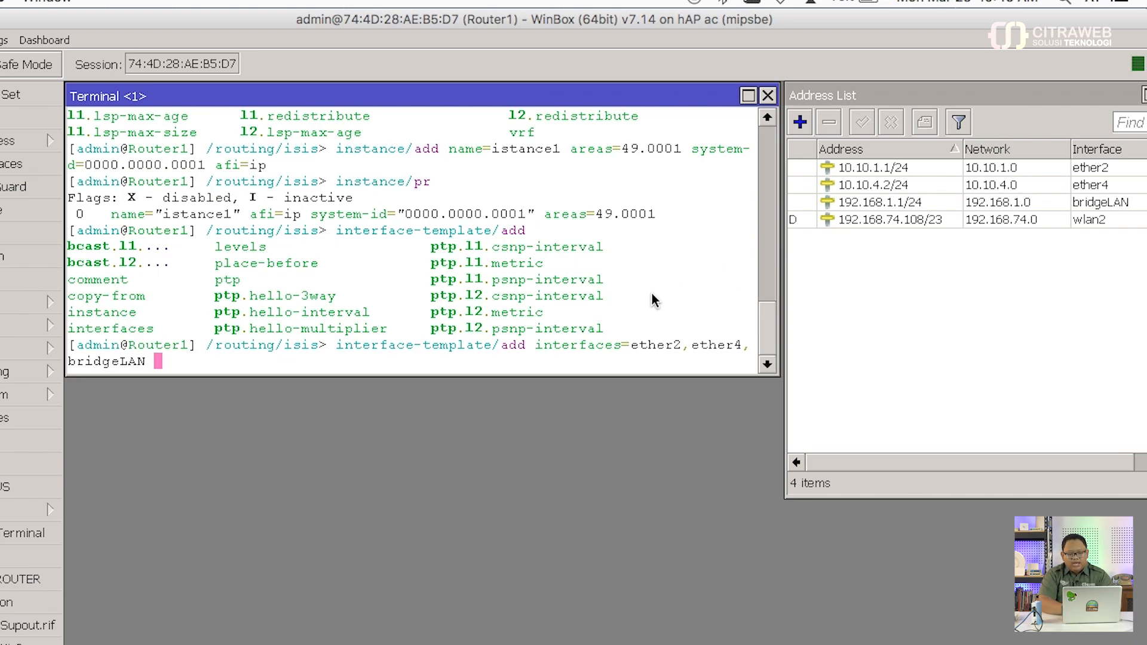
text(levels=)
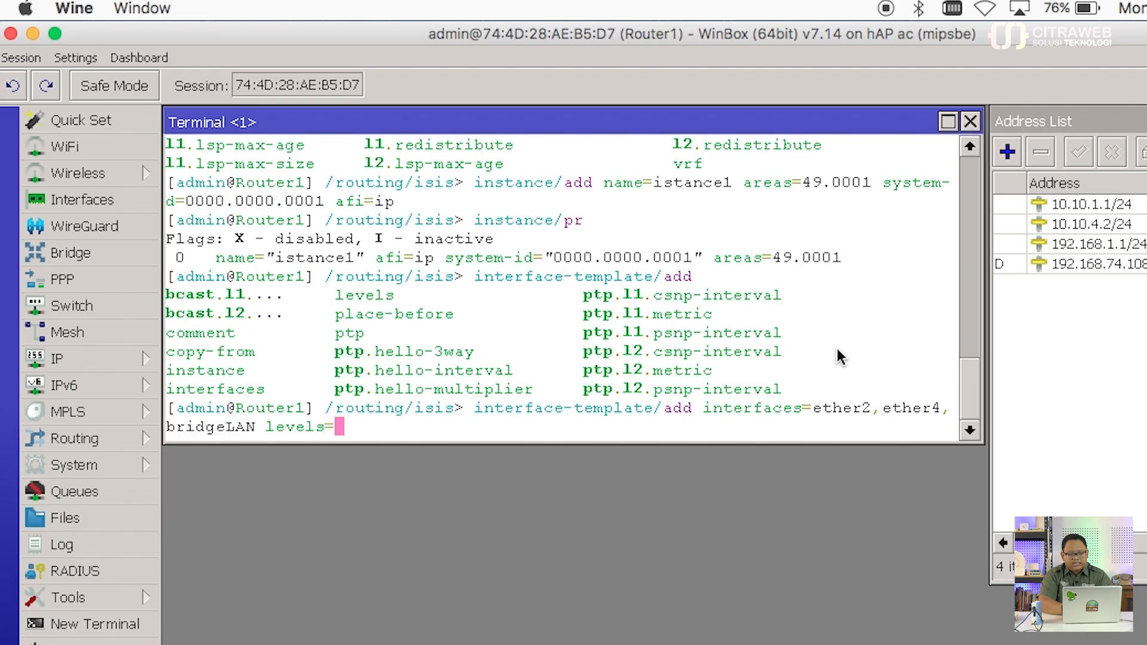
text(l1)
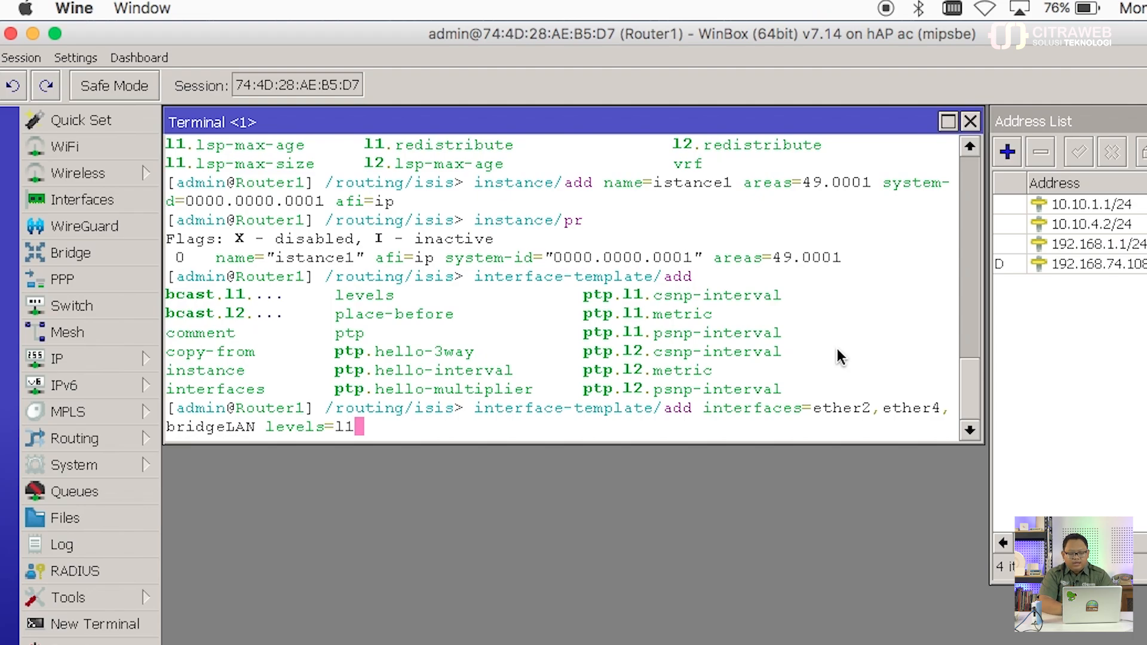
text(in)
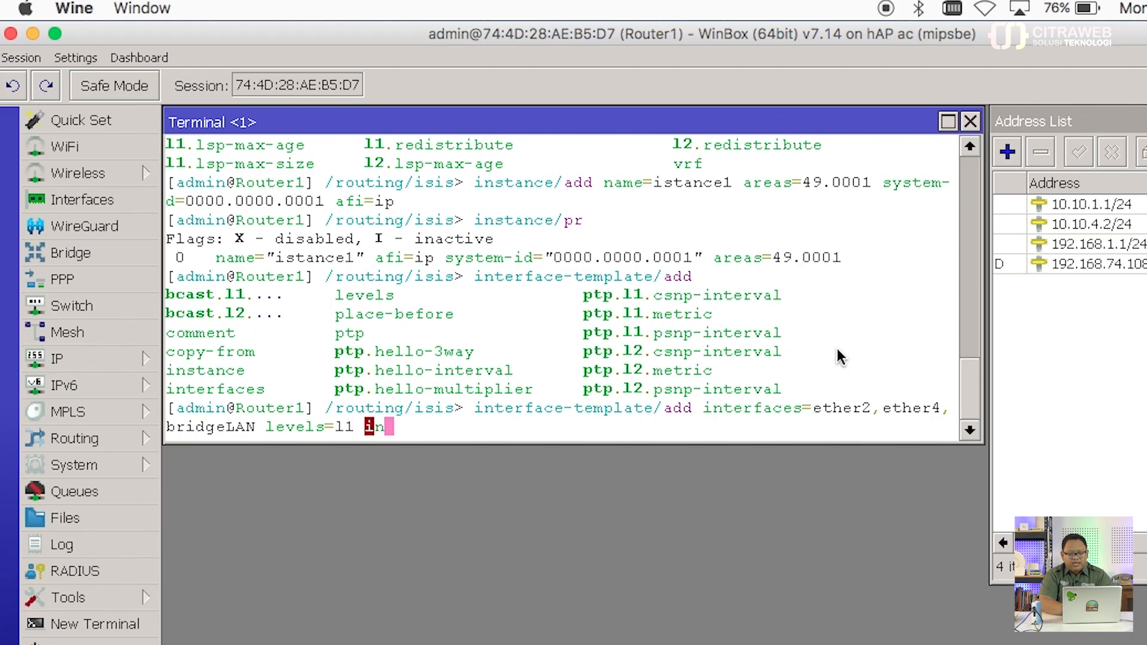
text(s)
key(Tab)
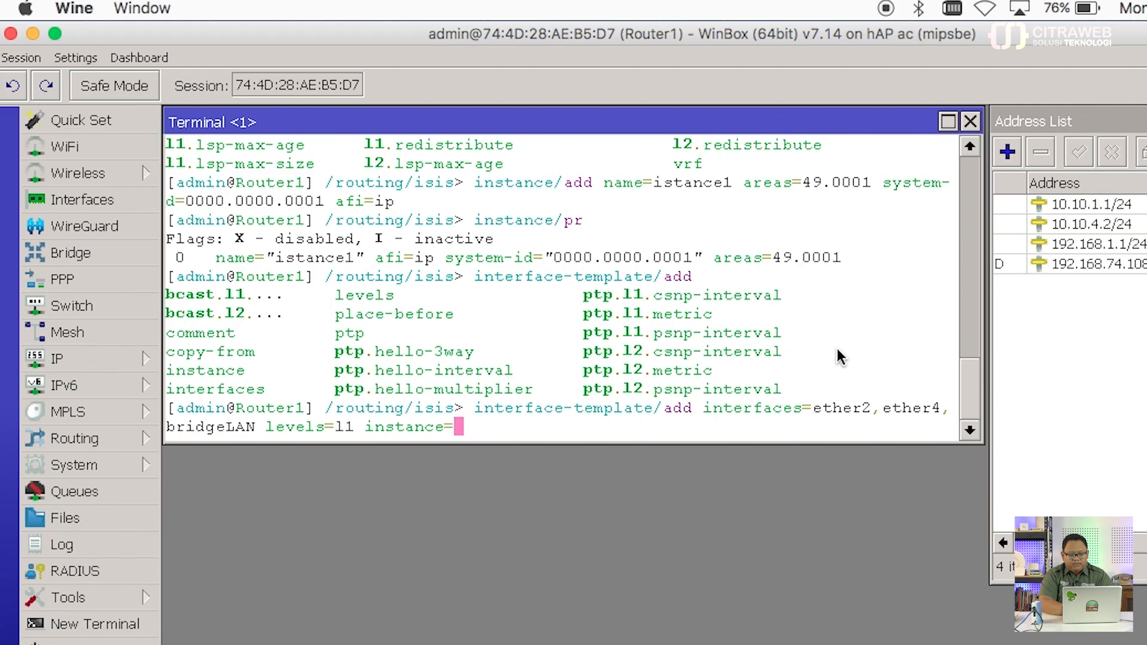
text(is)
key(Tab)
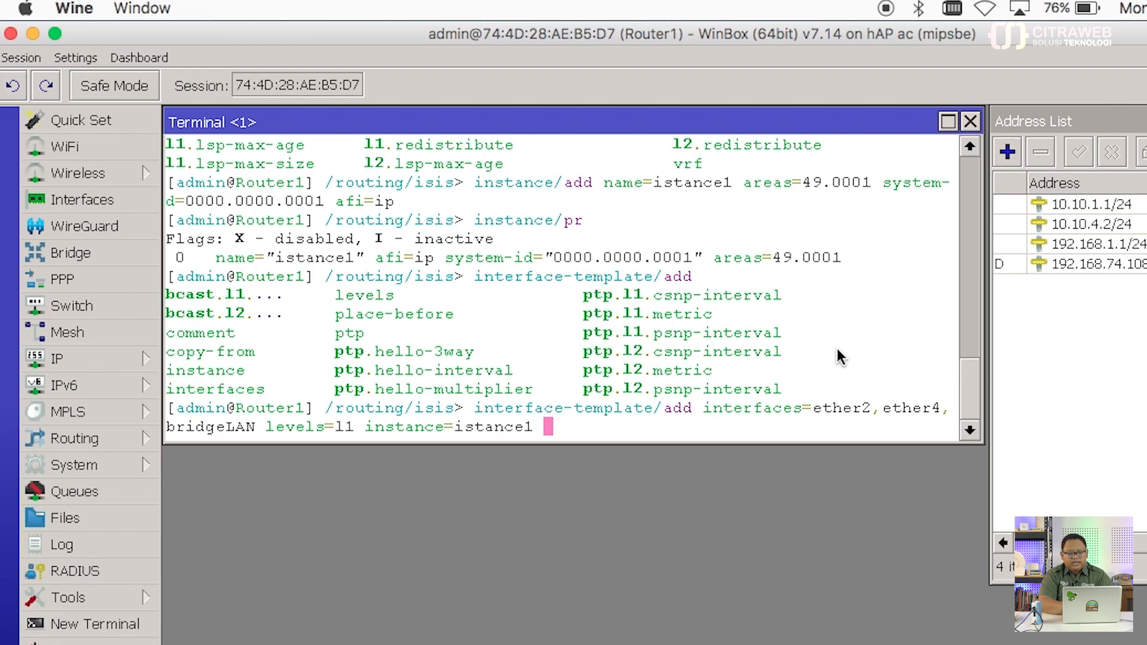
key(Return)
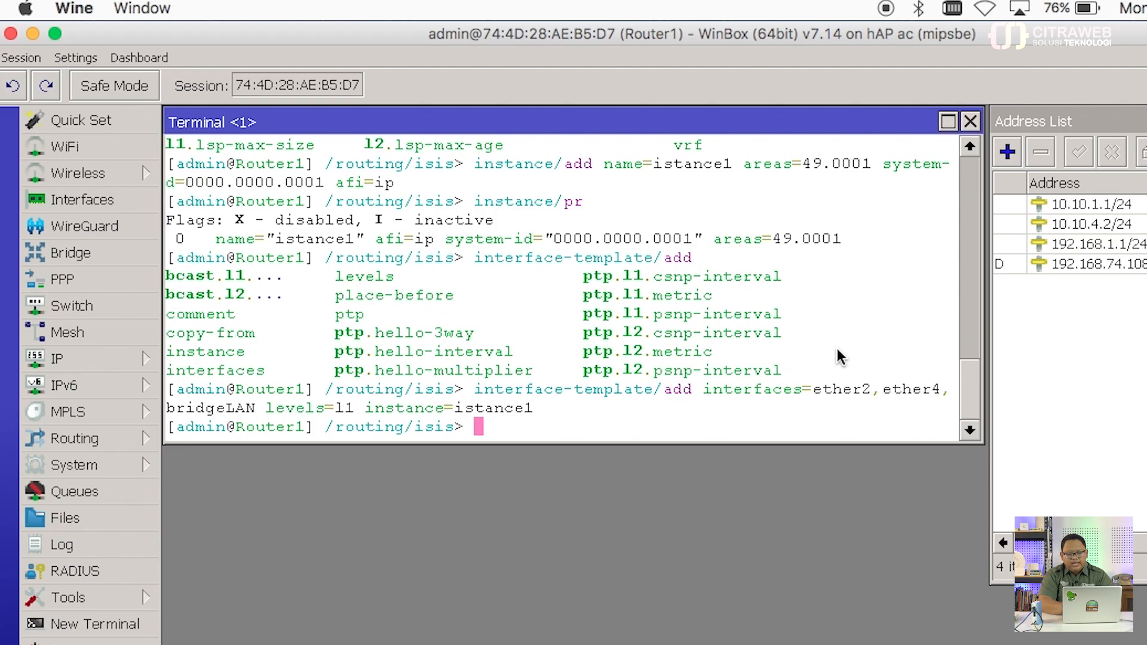
text(inter)
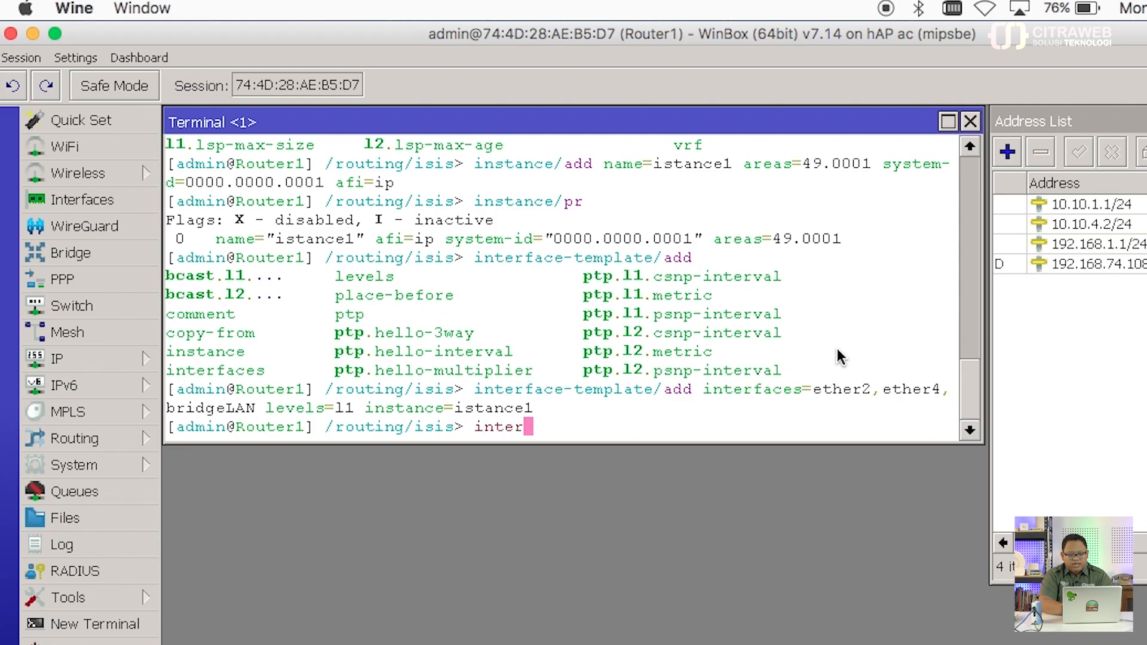
text(face-template/)
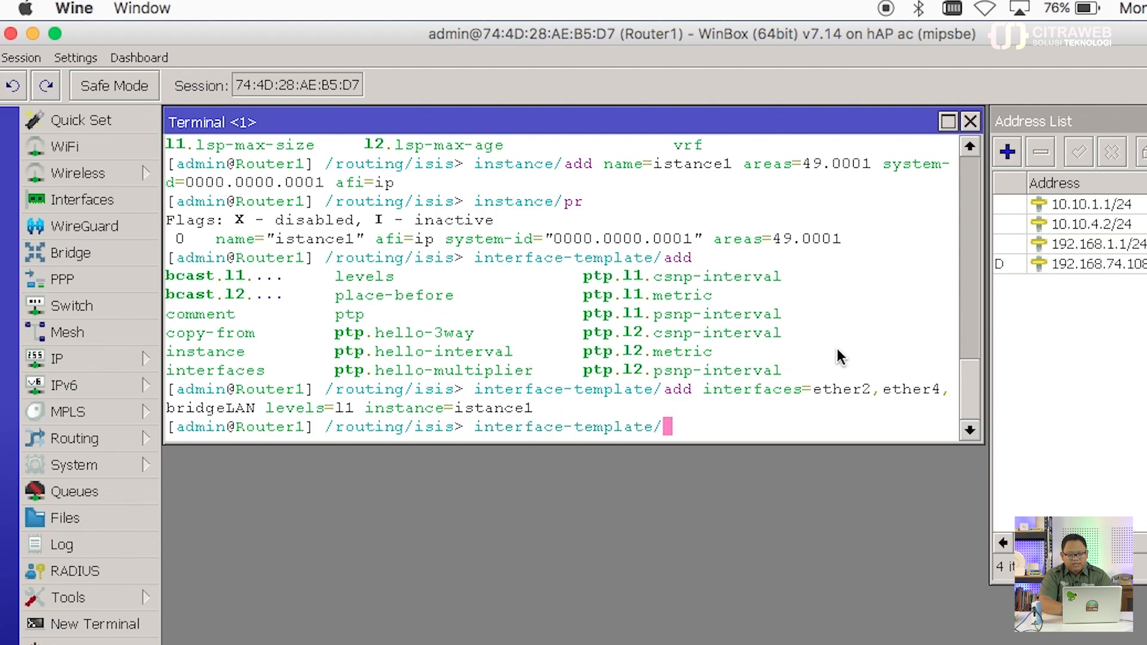
text(pr)
Step: Print the IS-IS interface templates and export Router1's full IS-IS configuration
key(Return)
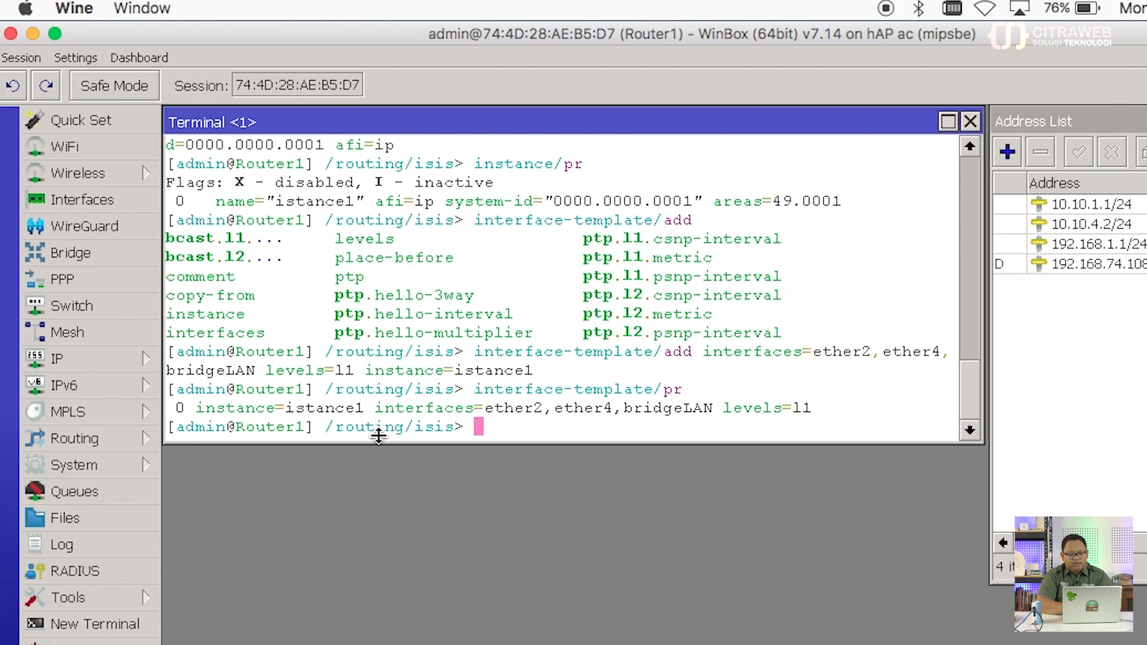
text(pr)
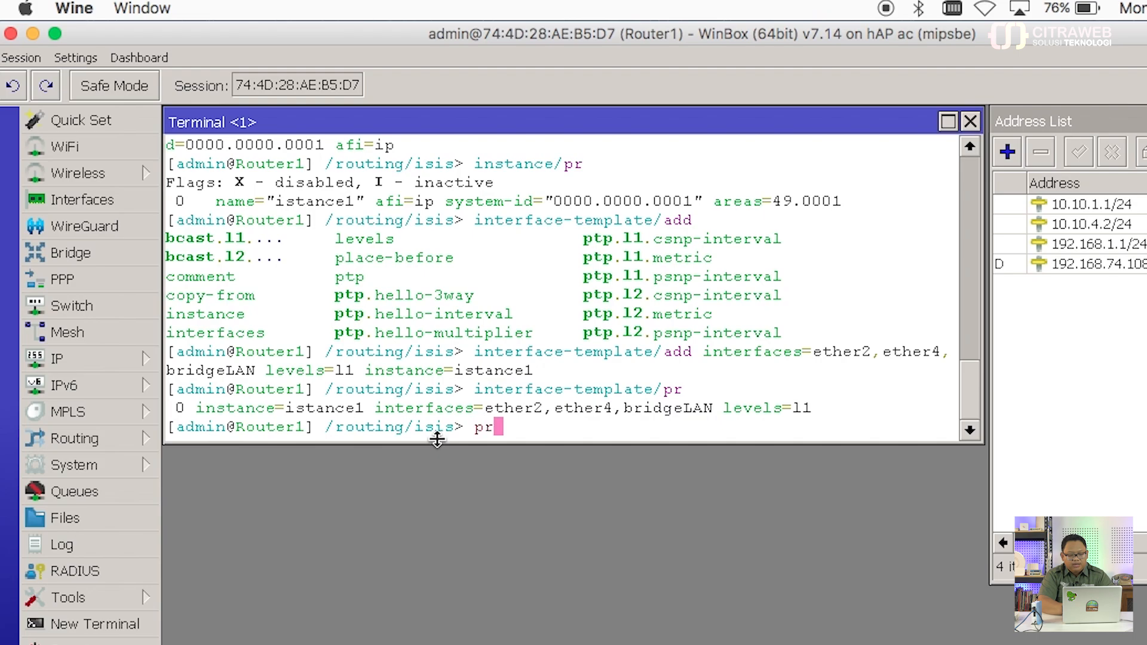
key(Return)
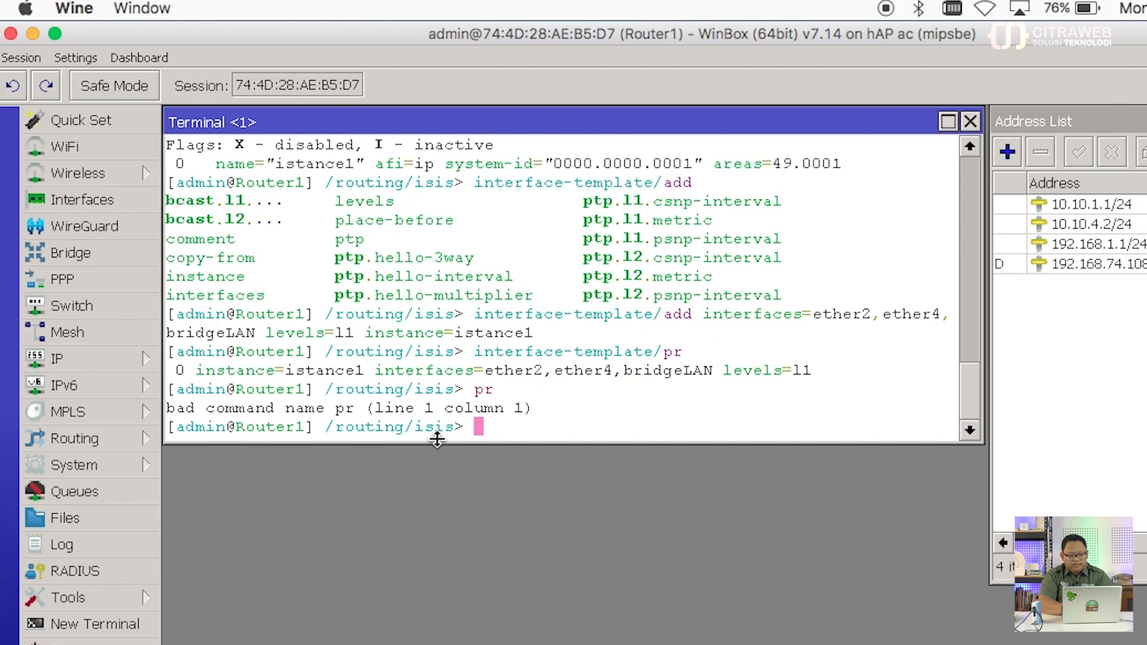
text(export)
key(Return)
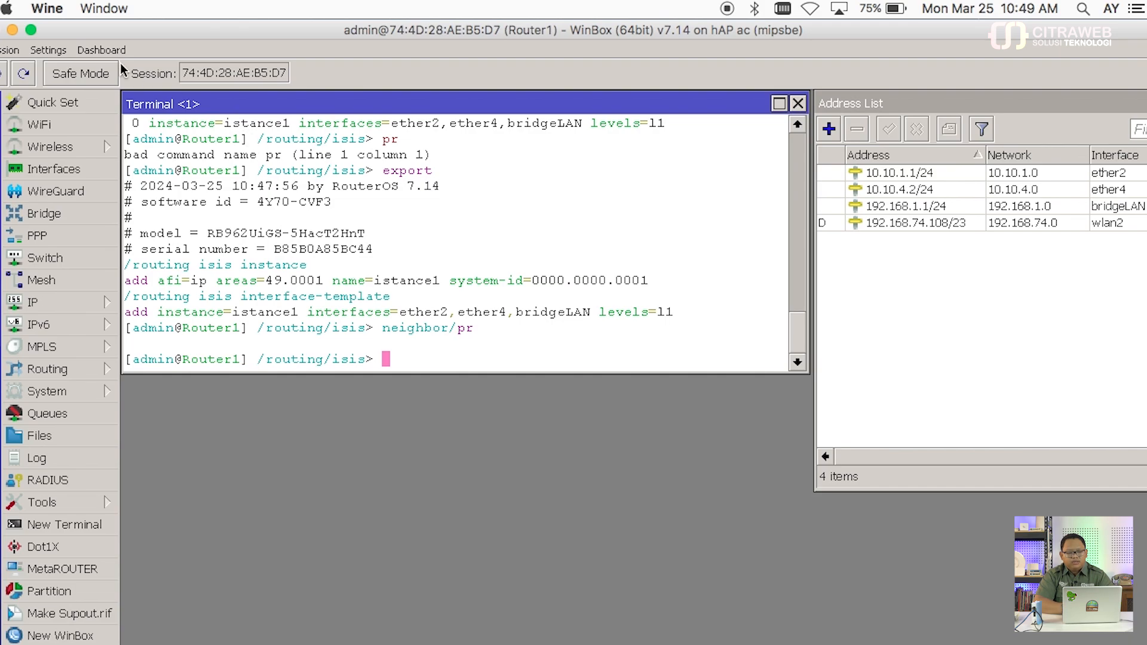
Step: Launch a second winbox64.exe and connect to Router2 through RoMON via Router1
click(12, 31)
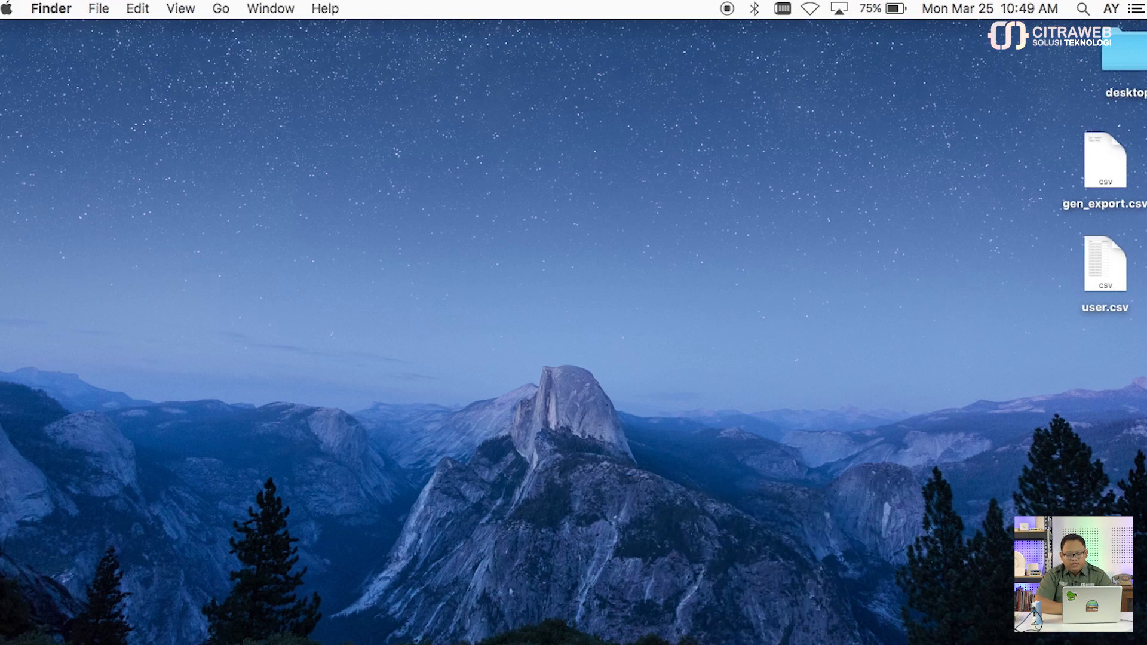
right_click(905, 644)
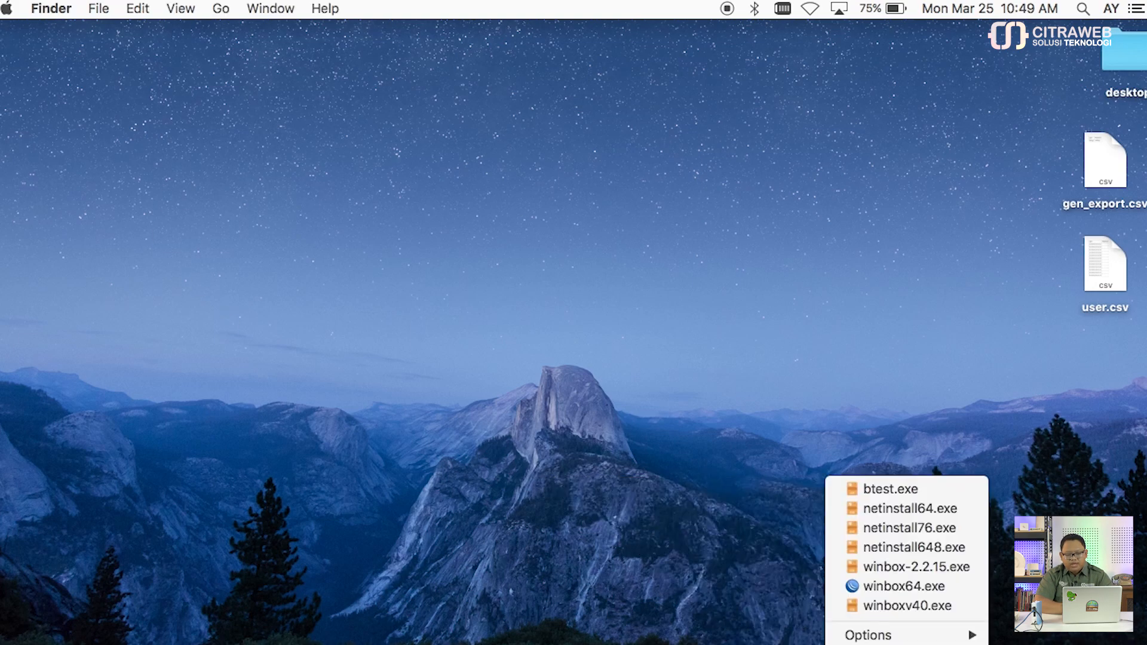
click(896, 584)
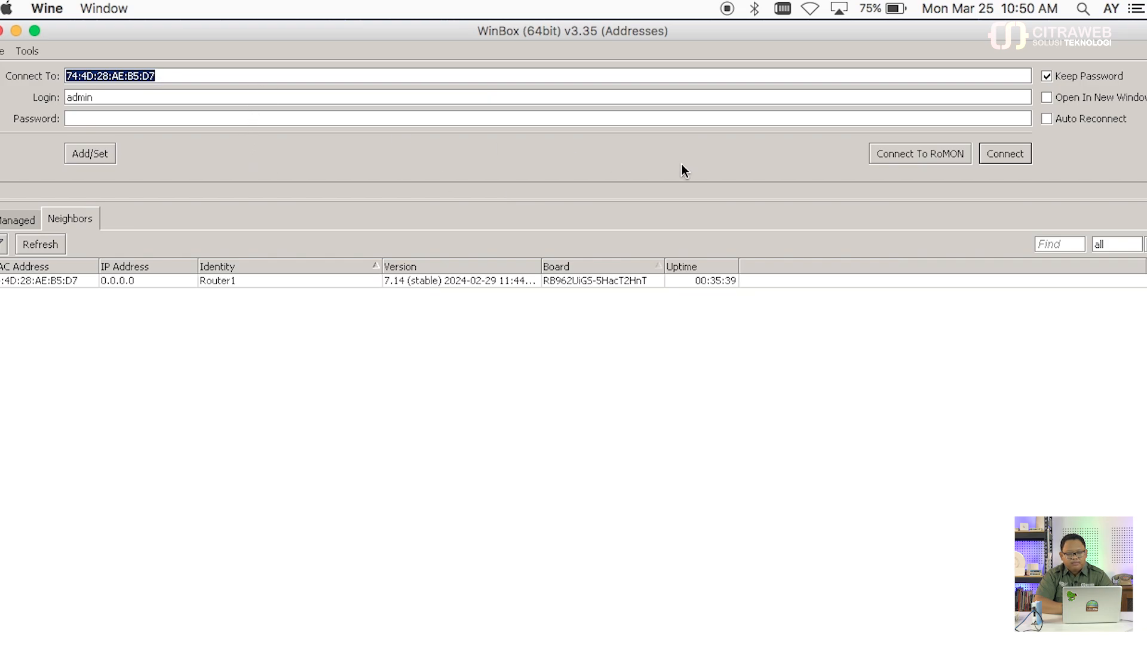
click(904, 156)
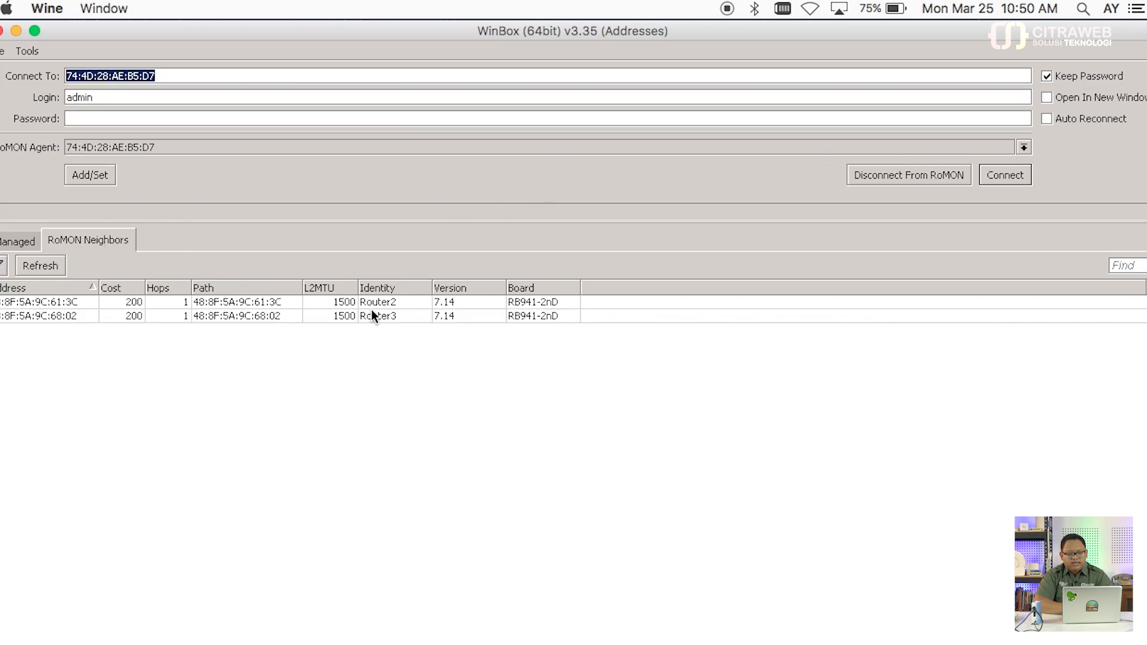
click(387, 302)
click(386, 315)
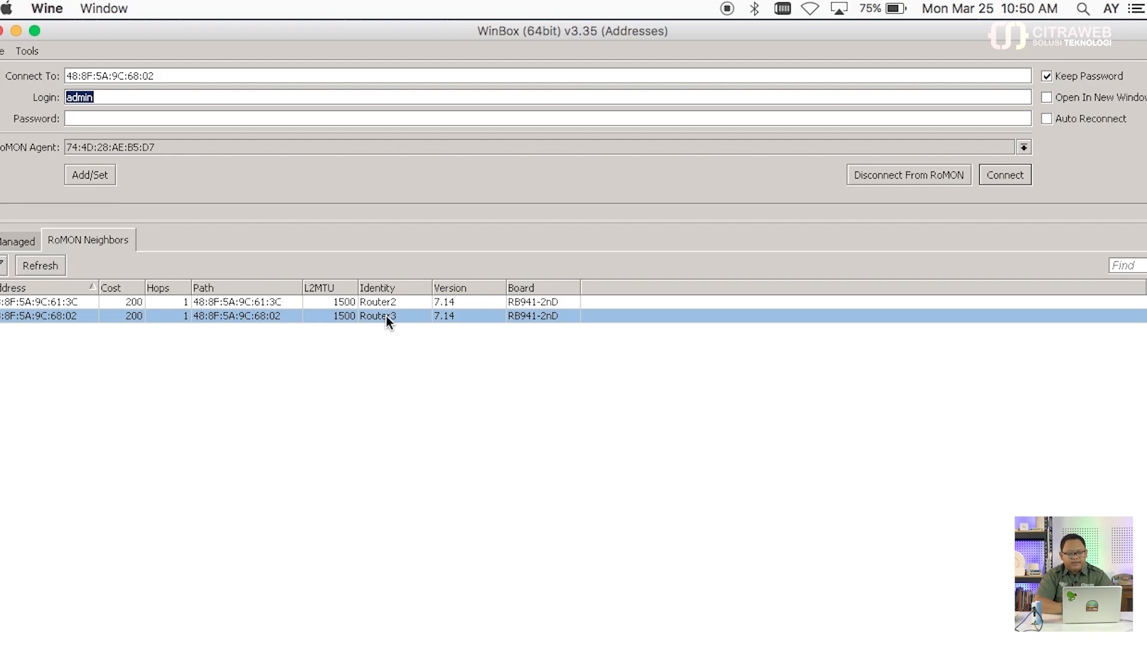
click(76, 303)
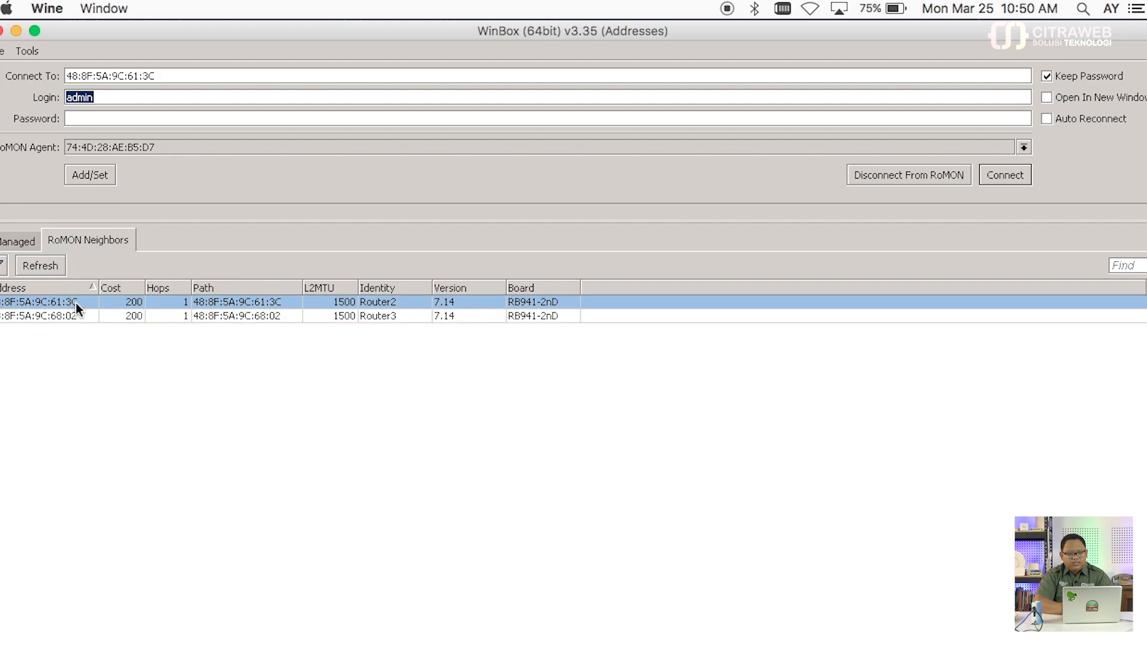
click(1004, 177)
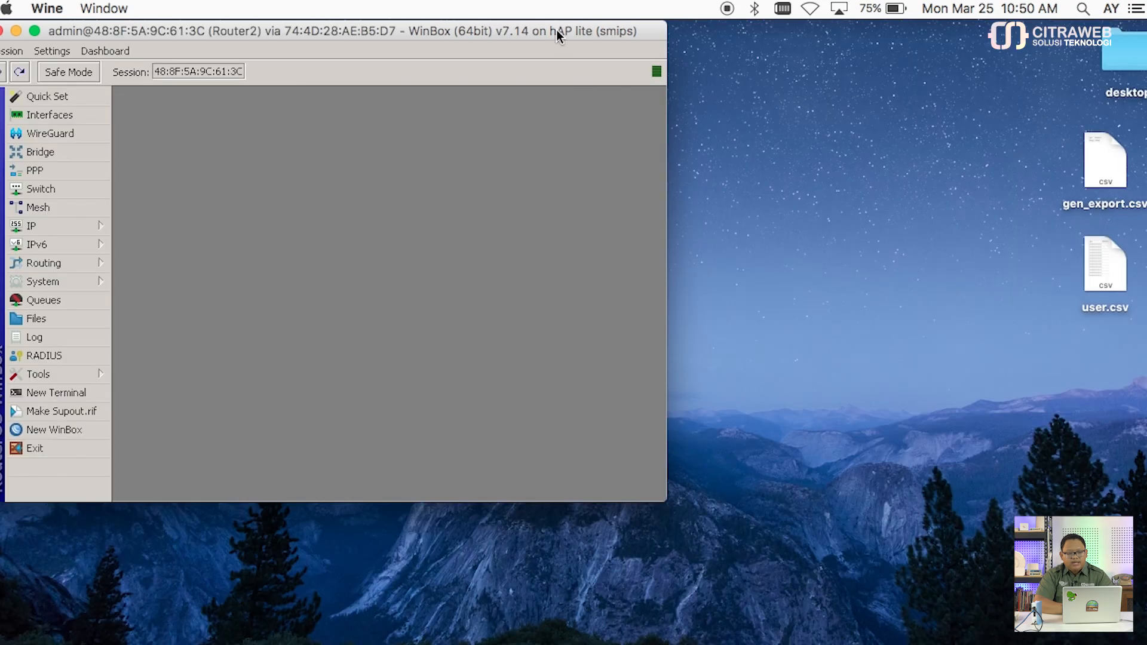
Step: Zoom in, check Router2's addresses 10.10.1.2/24, 10.10.3.1/24, 192.168.2.1/24, then show its neighbors
double_click(557, 30)
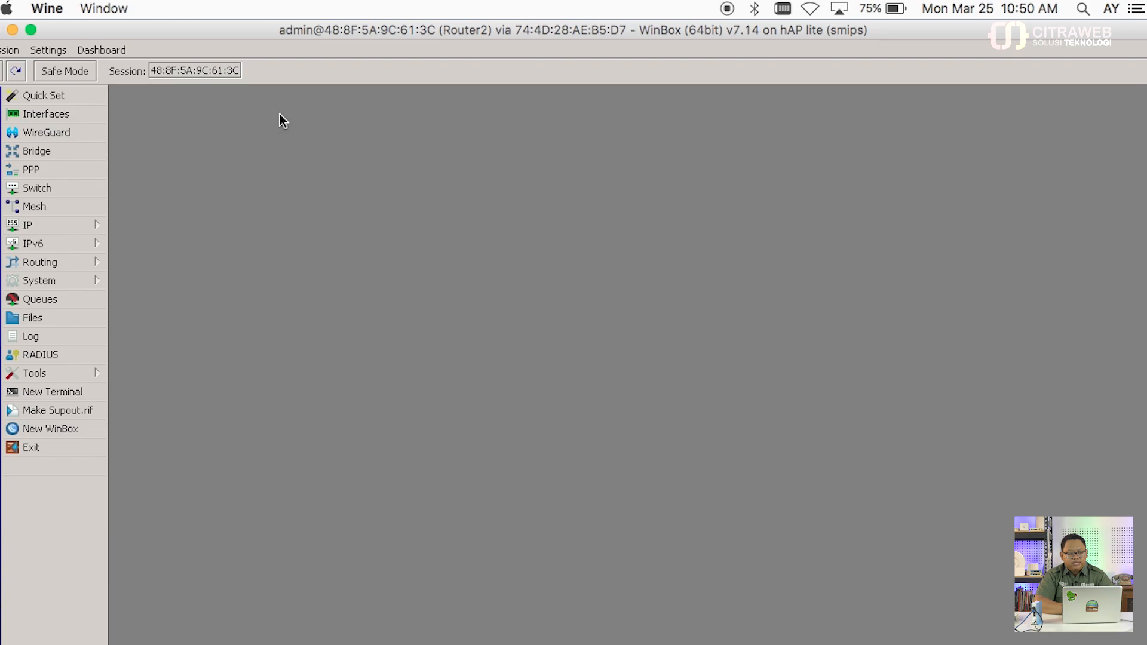
click(53, 51)
click(82, 109)
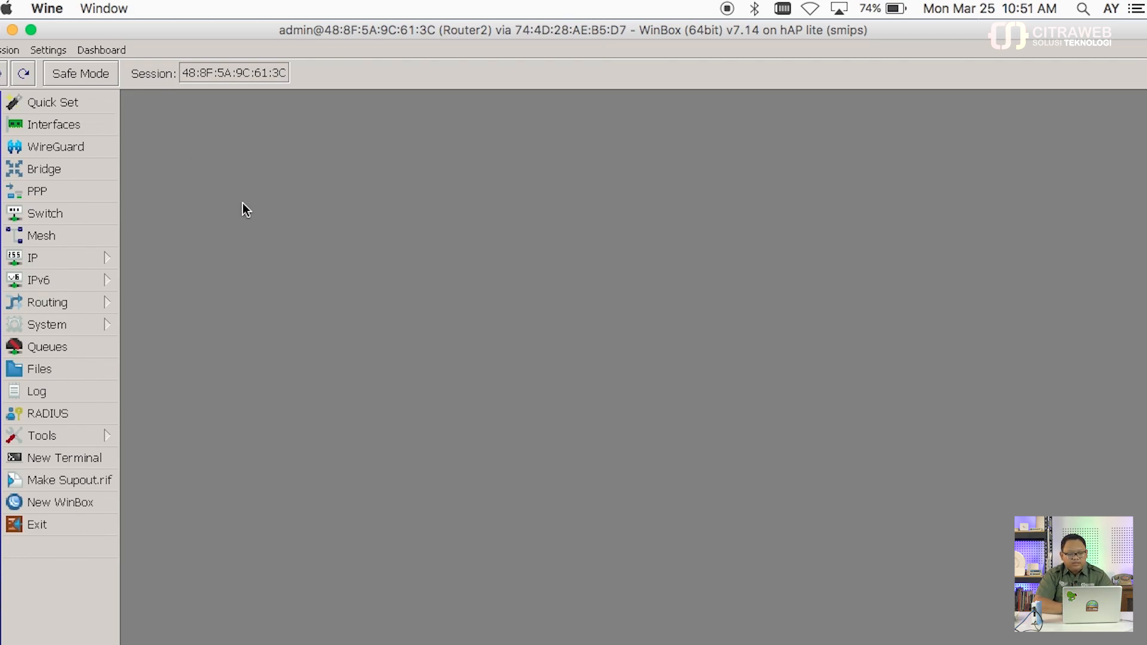
click(98, 258)
click(194, 190)
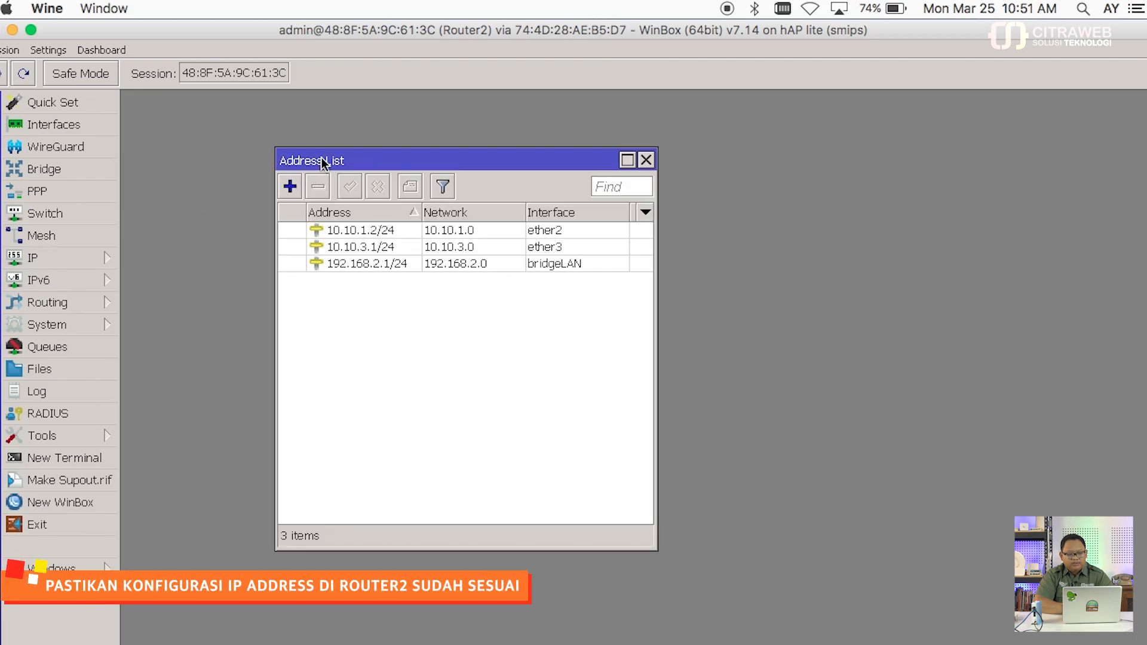
drag(321, 158, 330, 90)
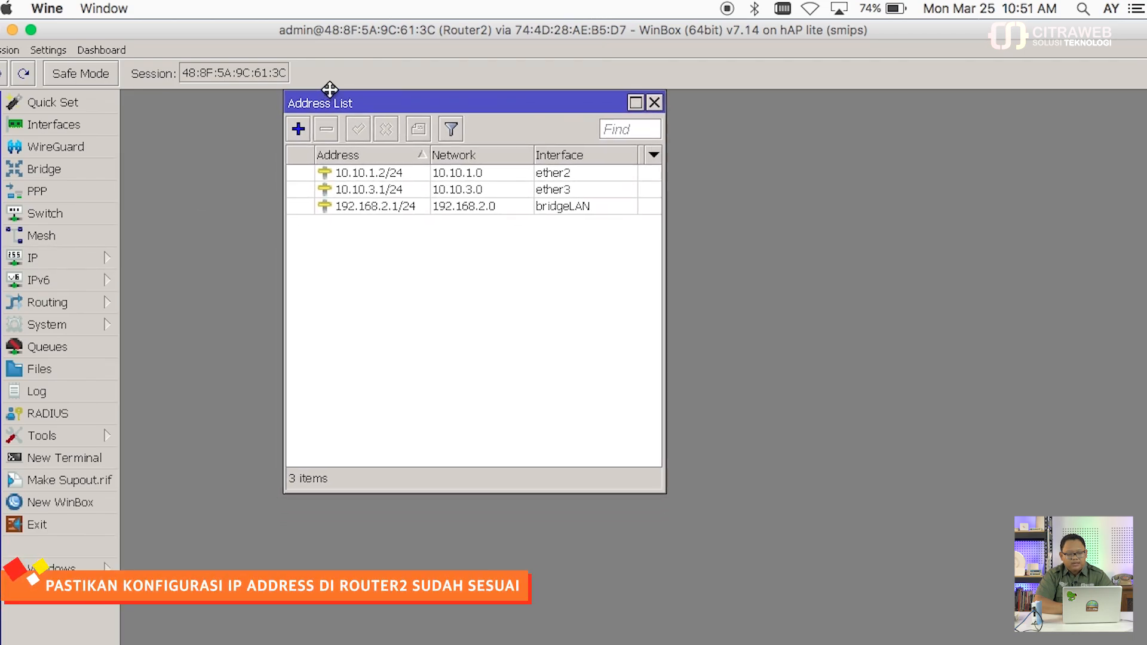
click(408, 171)
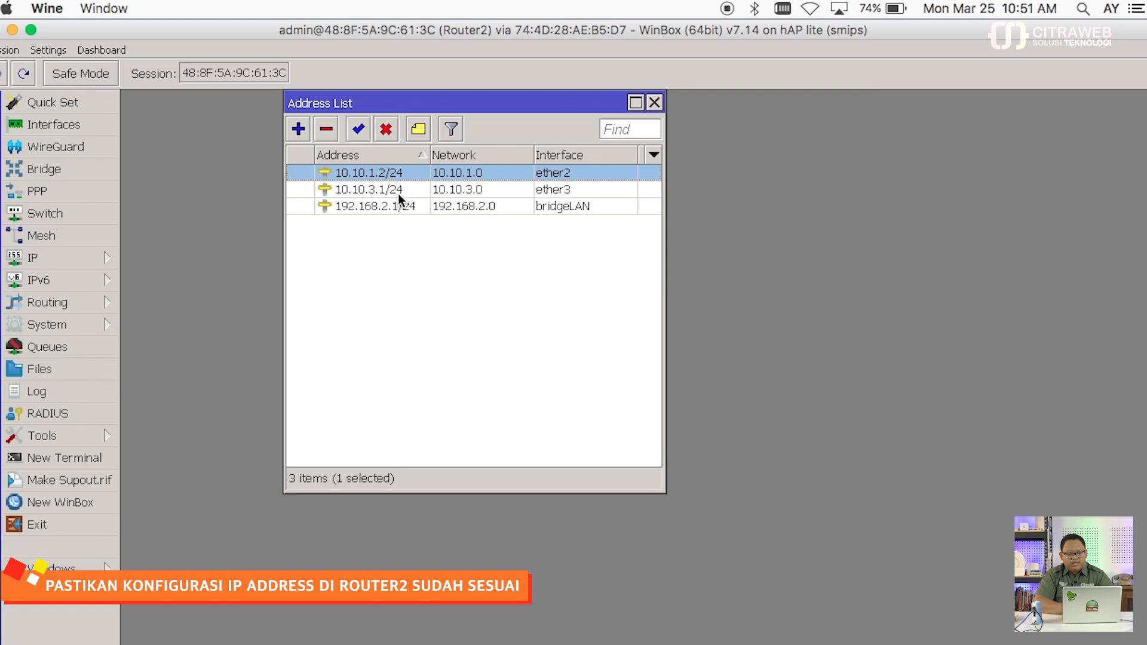
click(398, 193)
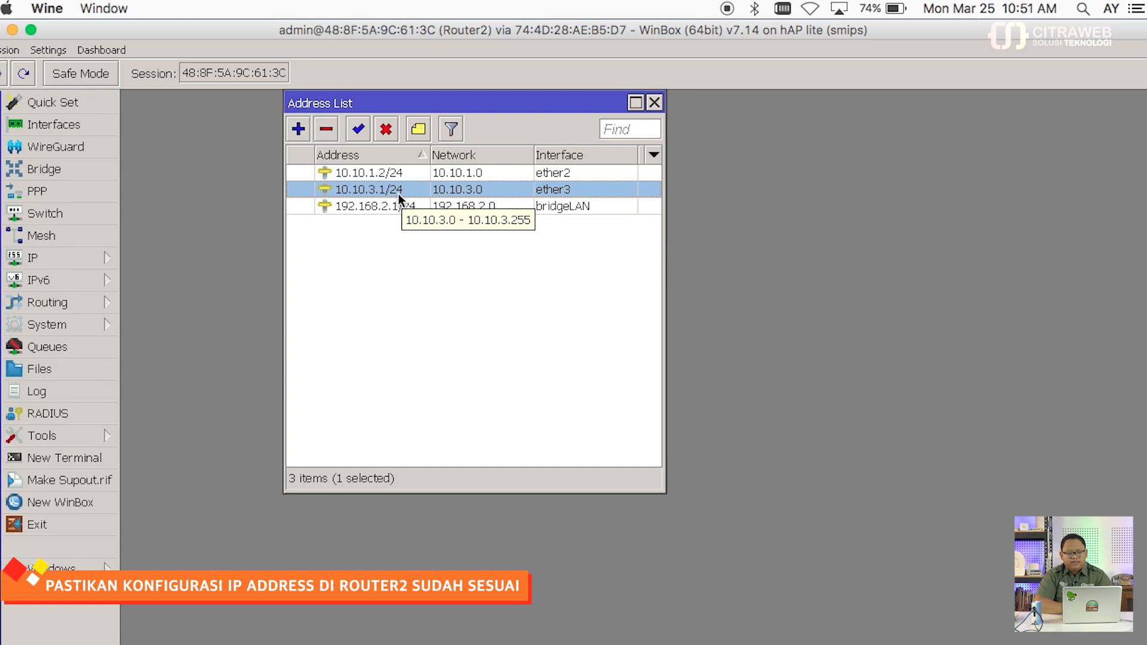
click(540, 209)
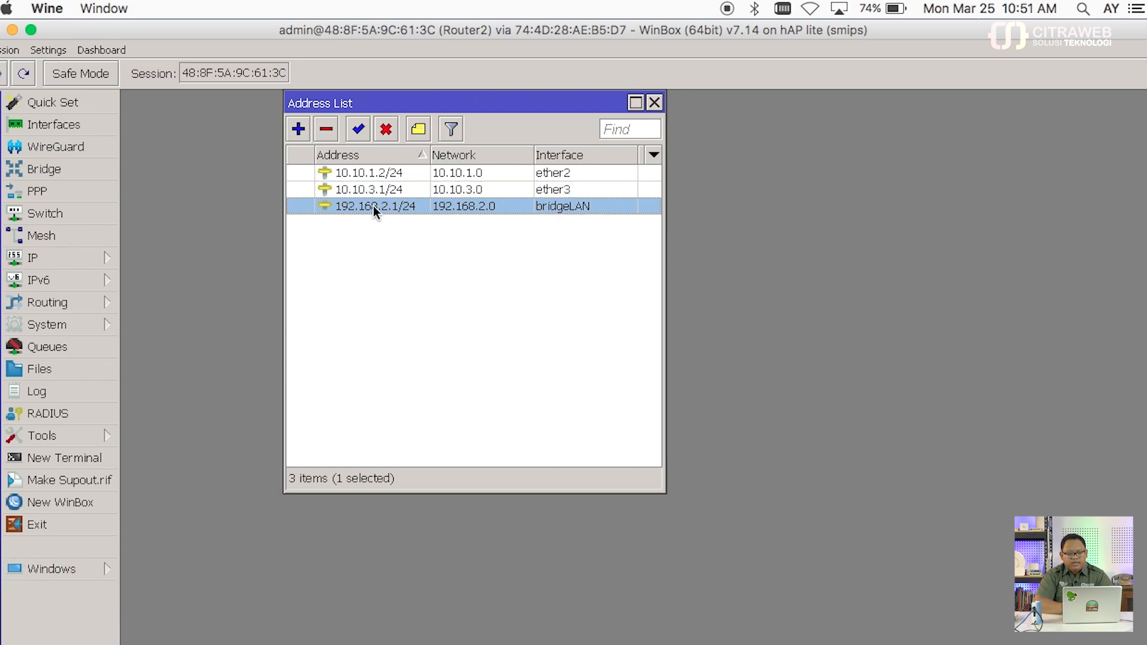
click(103, 255)
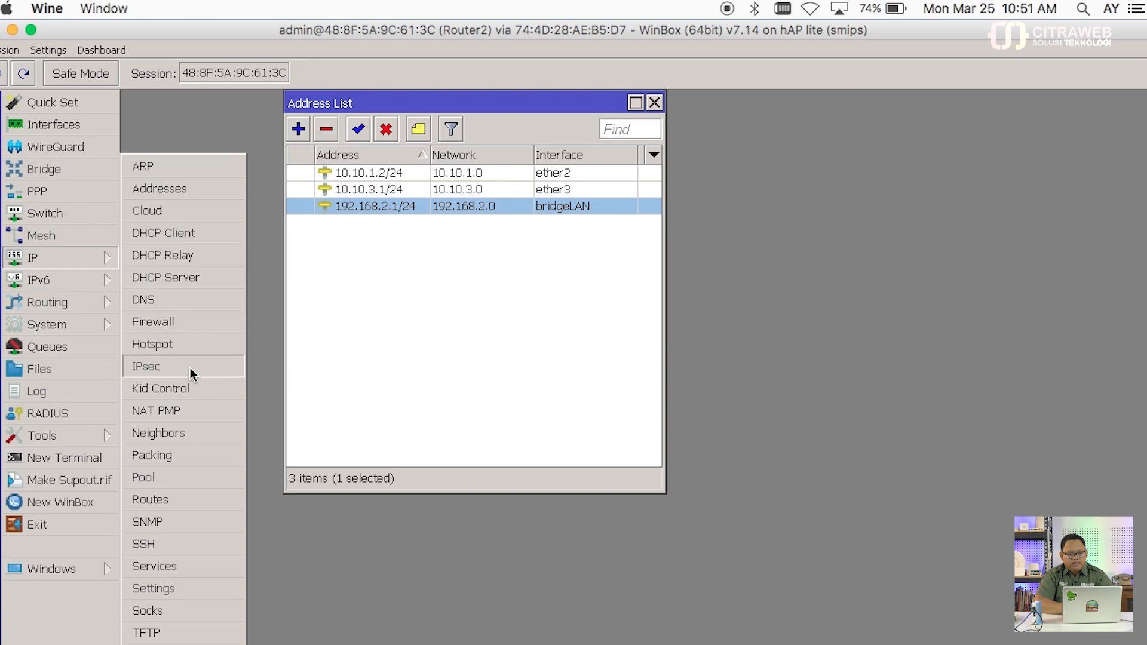
click(197, 431)
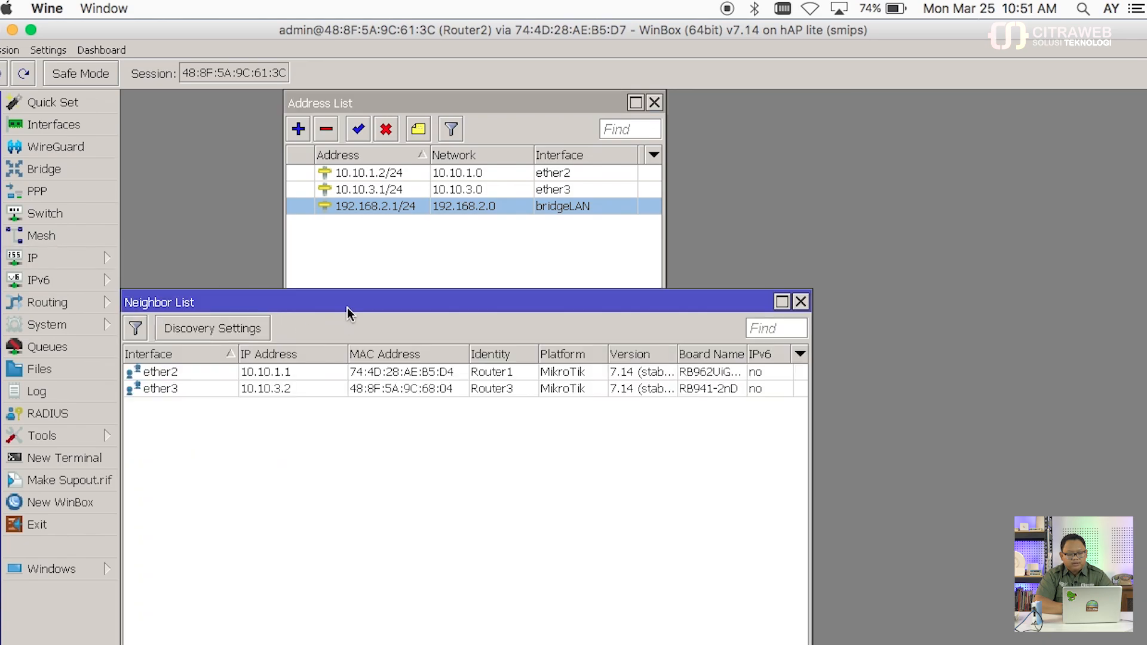
Step: Close Router2's Neighbor List and Address List windows
drag(349, 303, 381, 234)
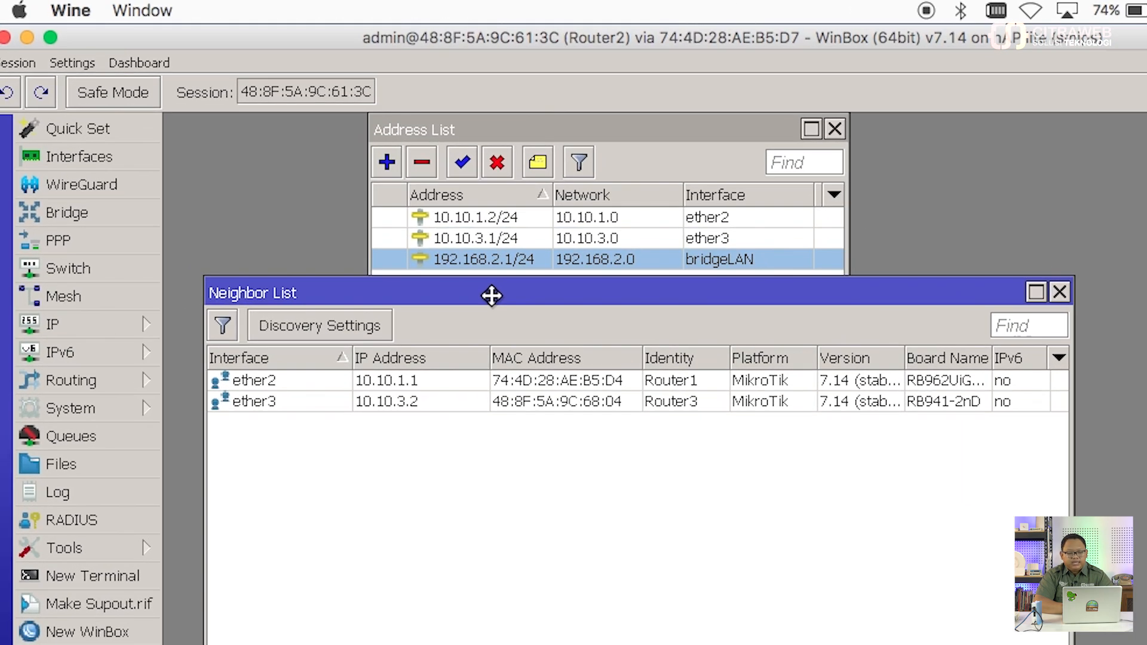
drag(491, 295, 491, 294)
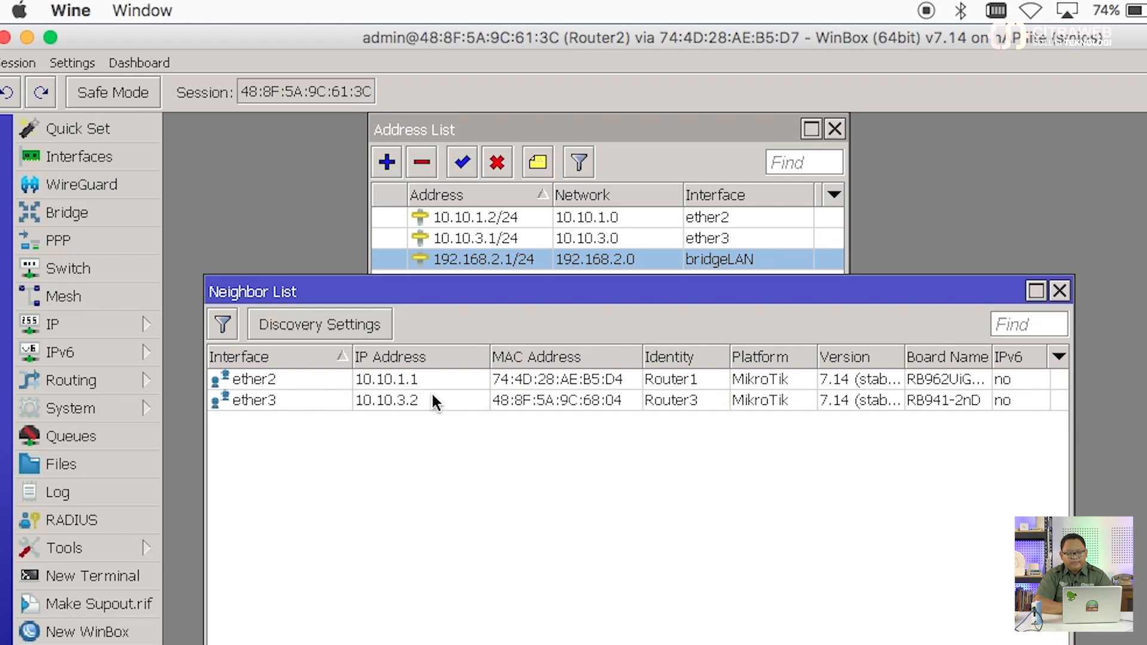
click(1059, 291)
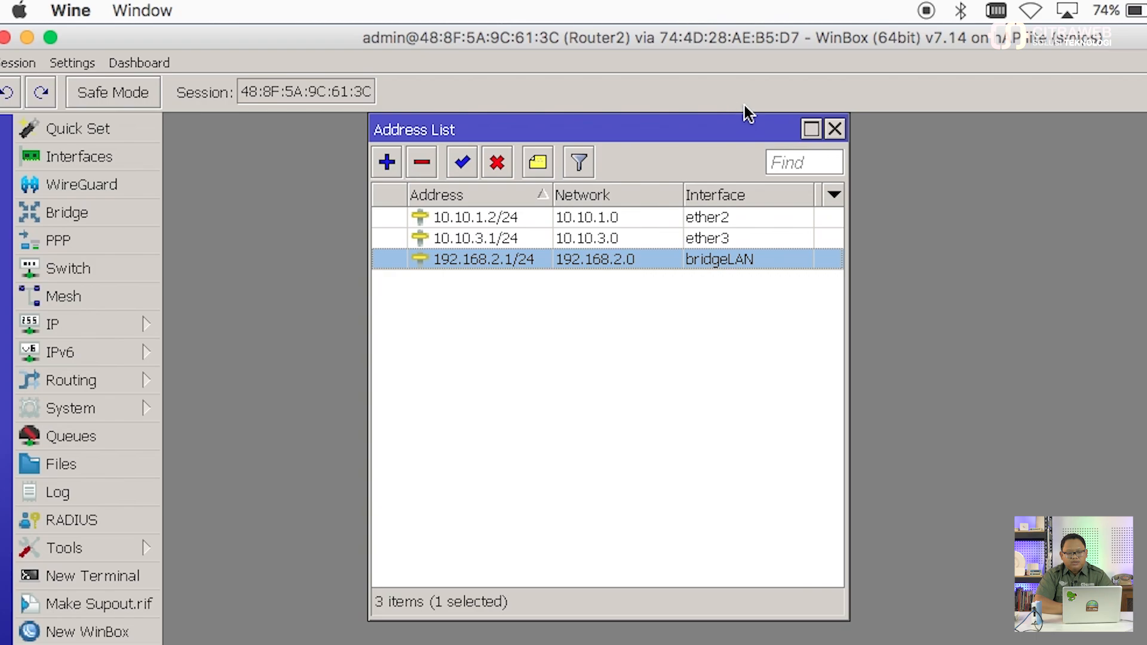
click(835, 129)
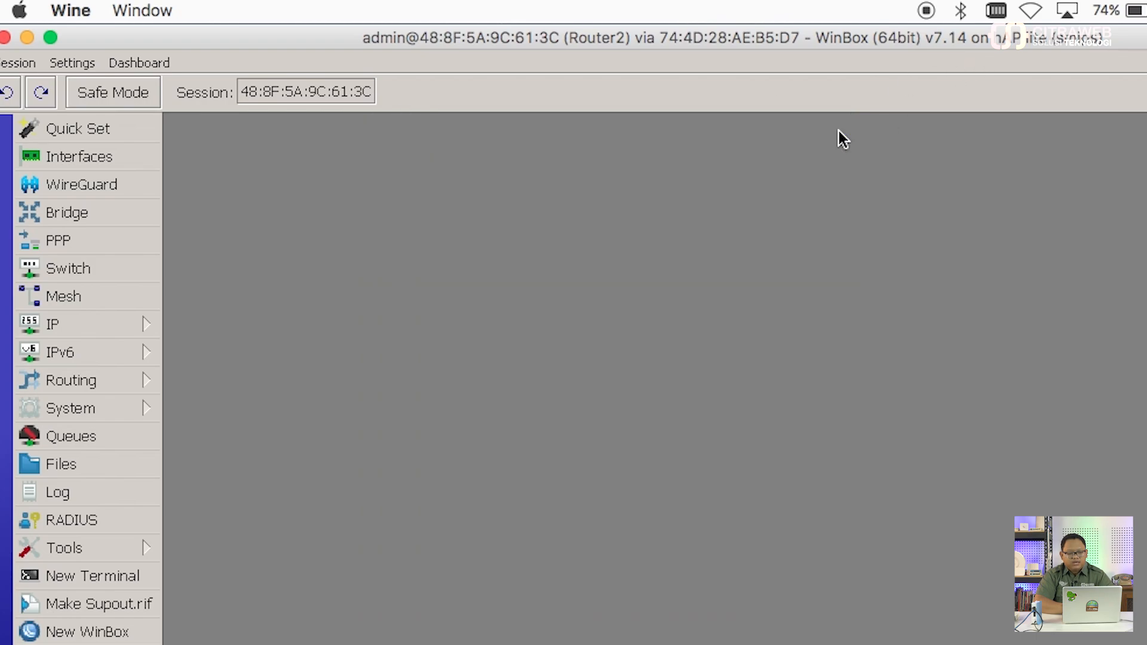
Step: Open and resize a terminal on Router2, skip the password prompt, and enter routing/isis
click(143, 574)
drag(388, 178, 423, 134)
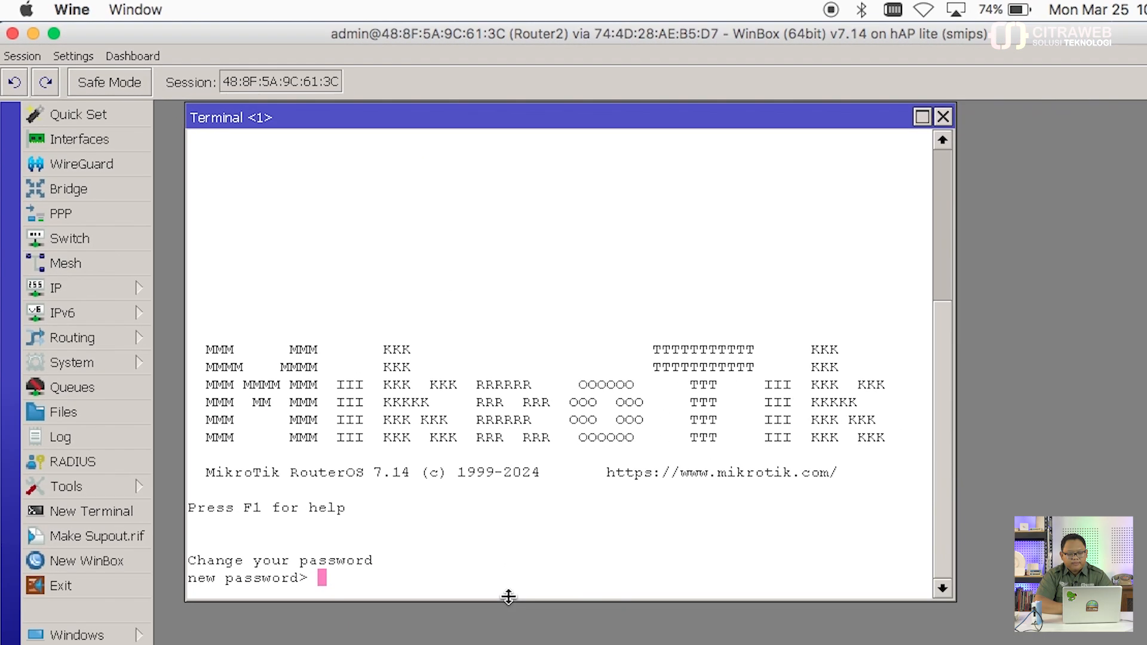
drag(561, 644, 592, 477)
drag(534, 423, 533, 425)
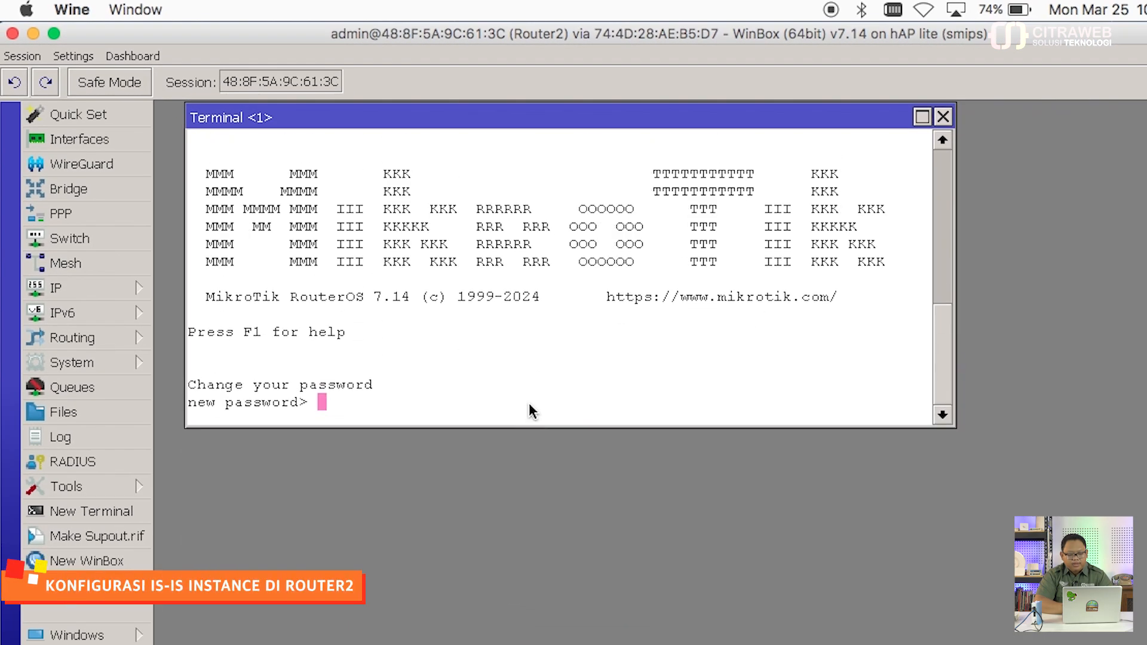
key(Return)
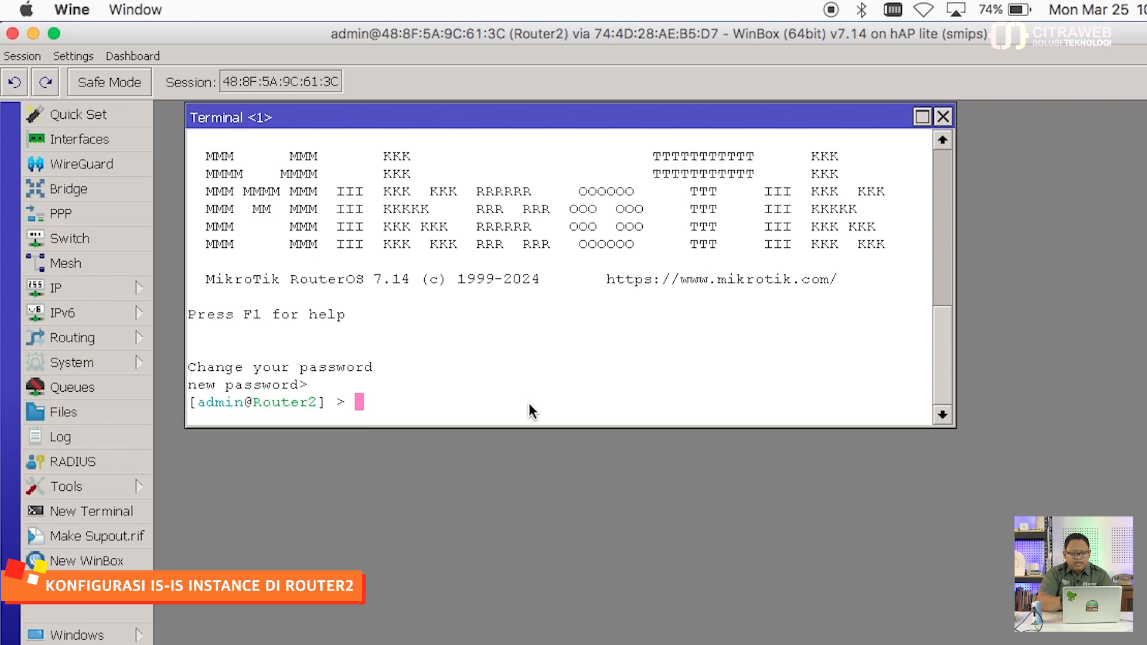
text(routing/isis/)
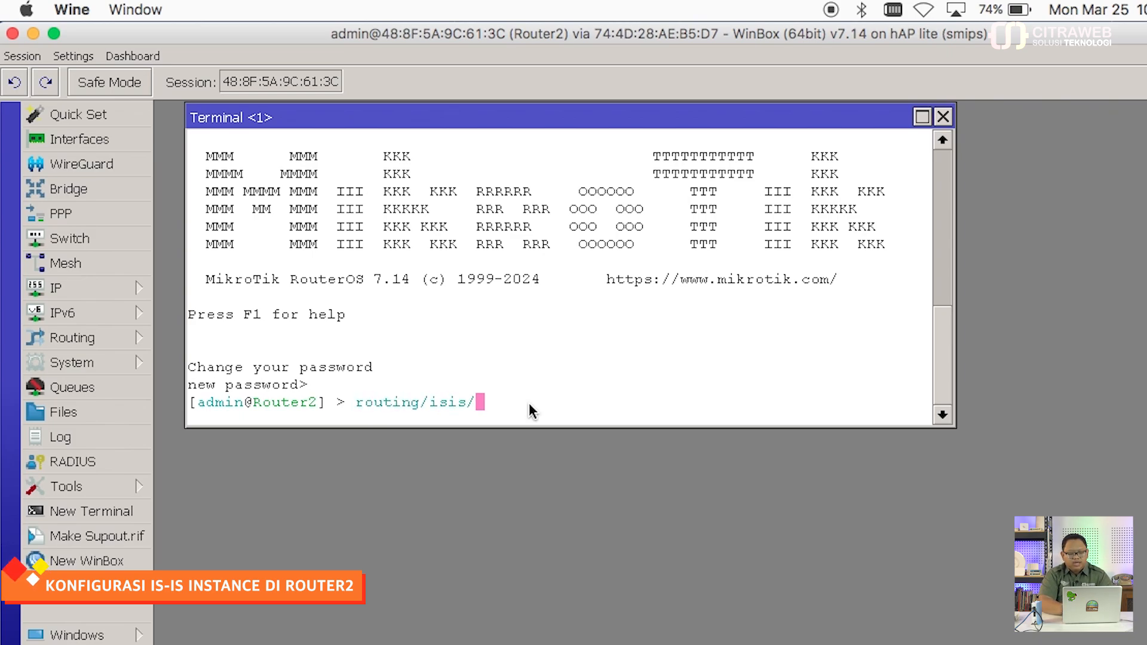
key(Return)
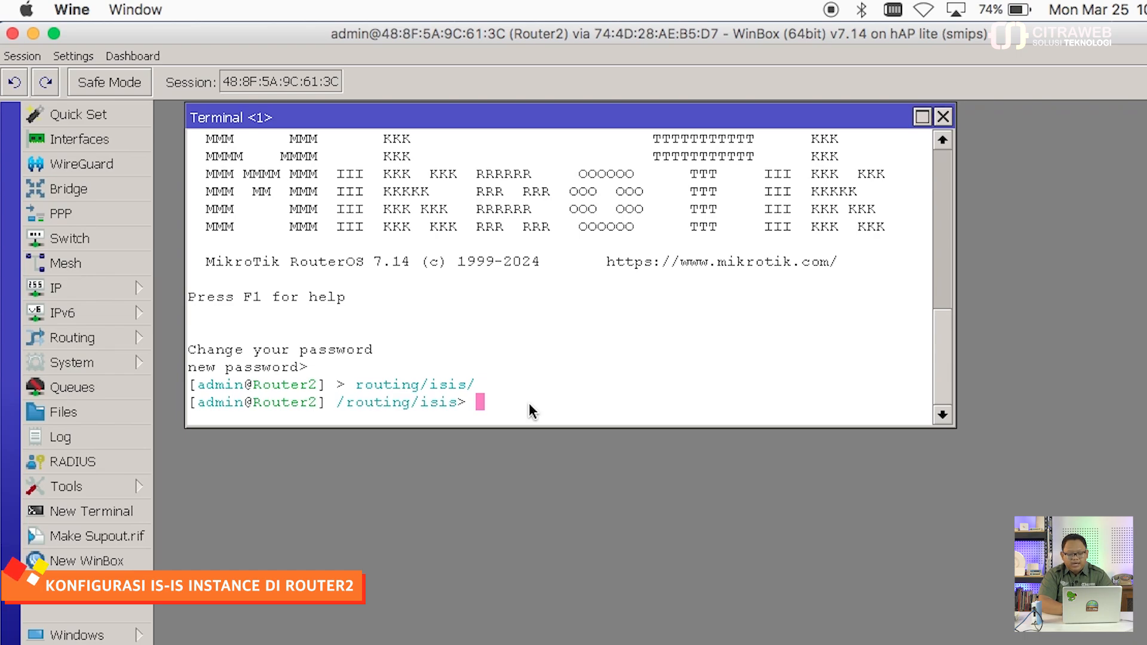
Step: Add IS-IS instance1 with afi=ip, areas=49.0001 and system-id 0000.0000.0002
text(instance/add )
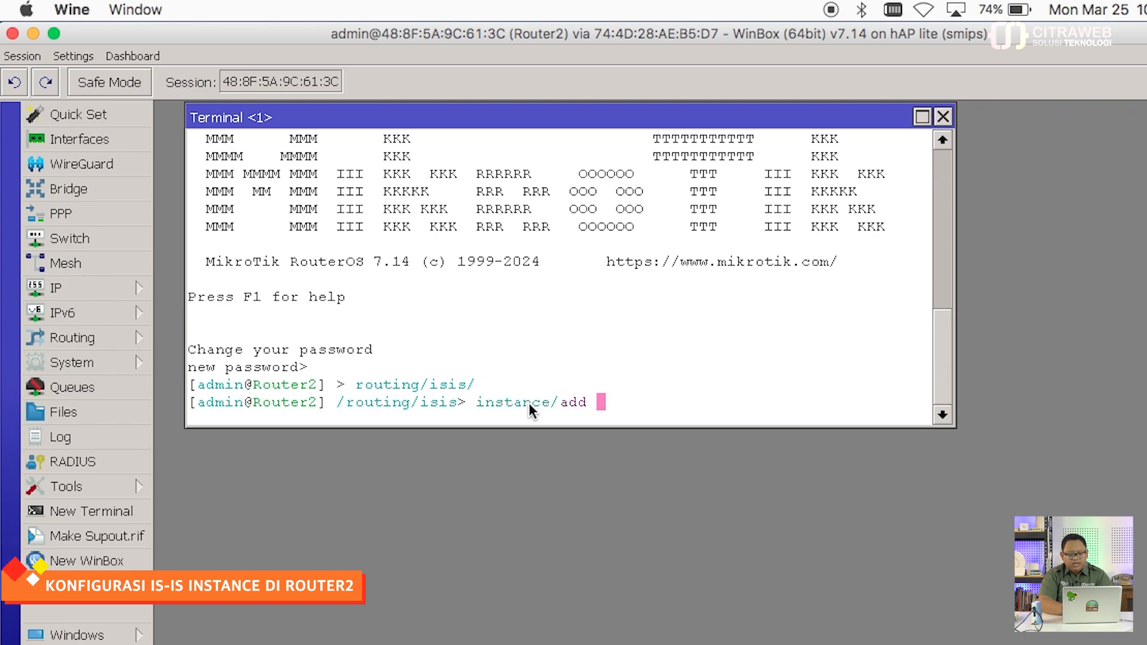
text(name=ins)
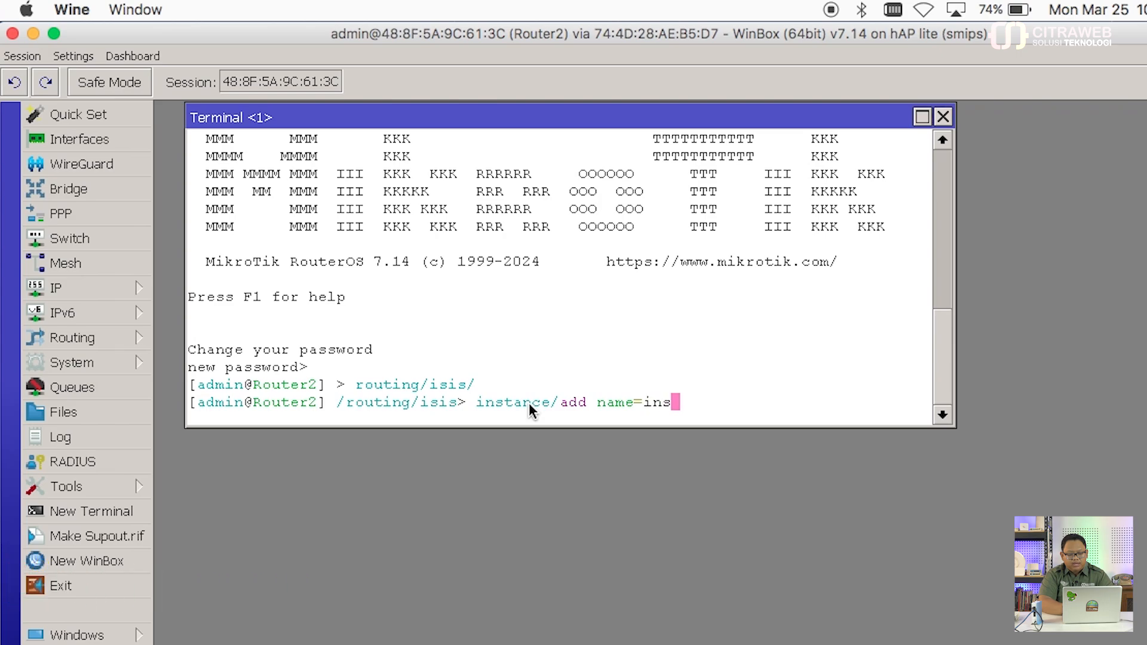
text(tance)
key(BackSpace)
key(BackSpace)
text(ce)
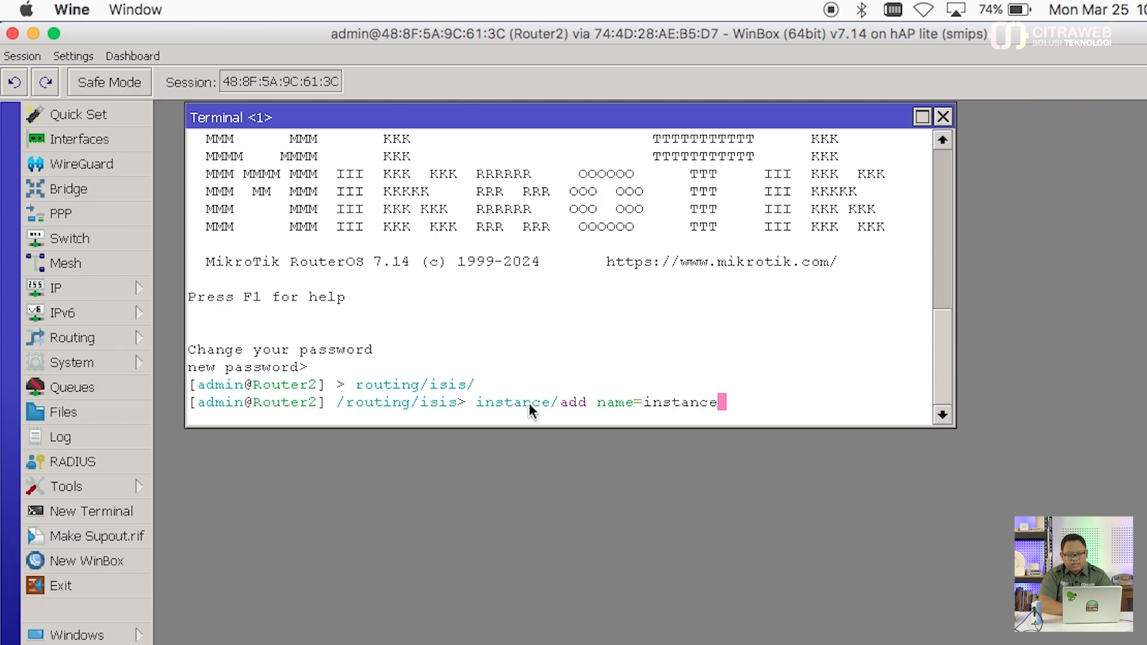
text(1 afi=ip areas=)
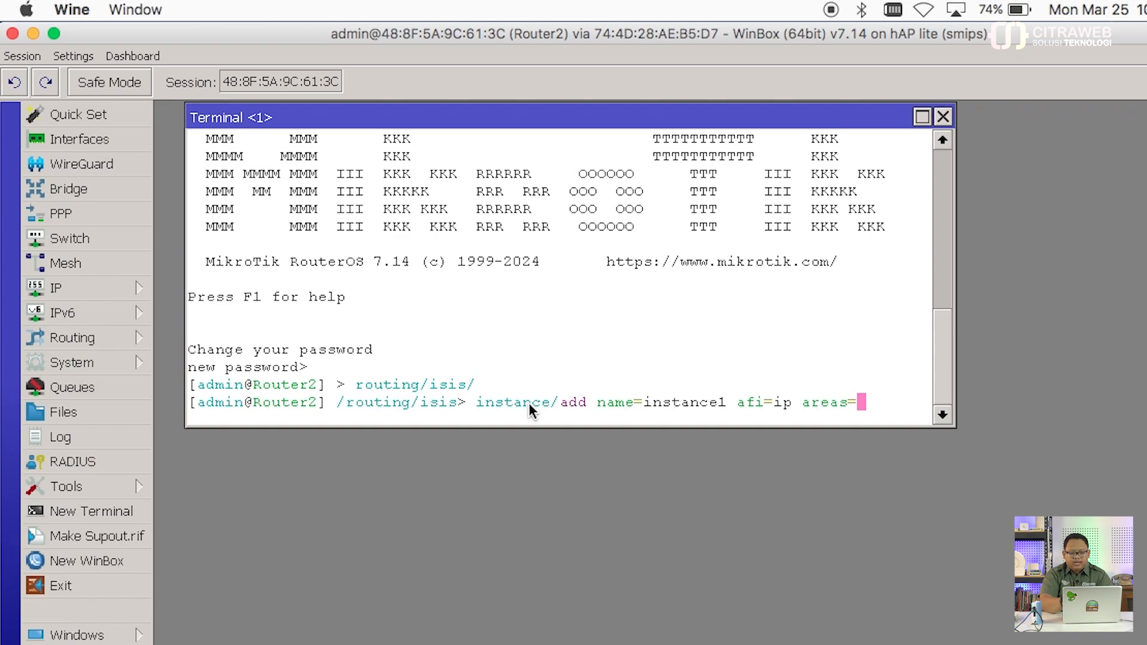
text(49)
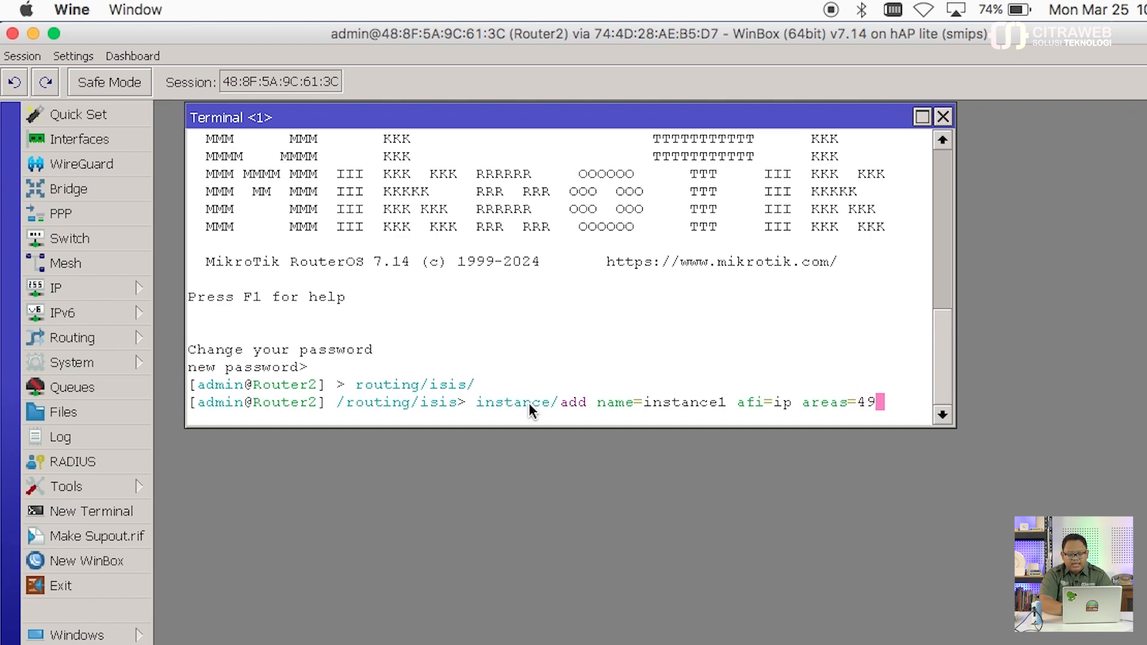
text(.0)
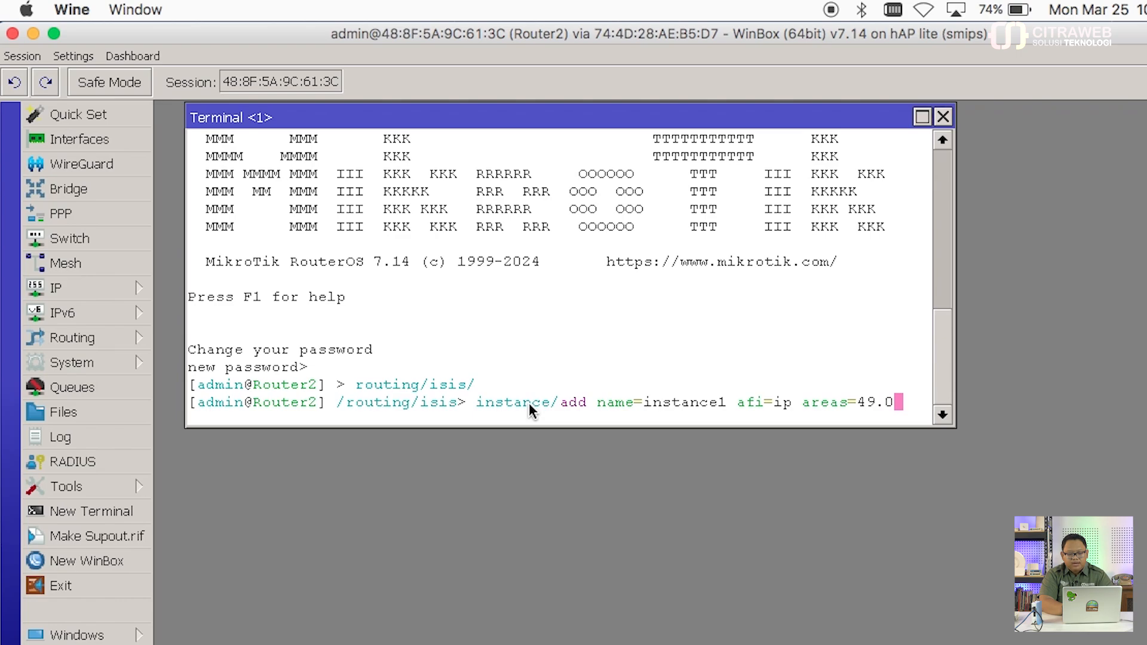
text(001 sys)
key(Tab)
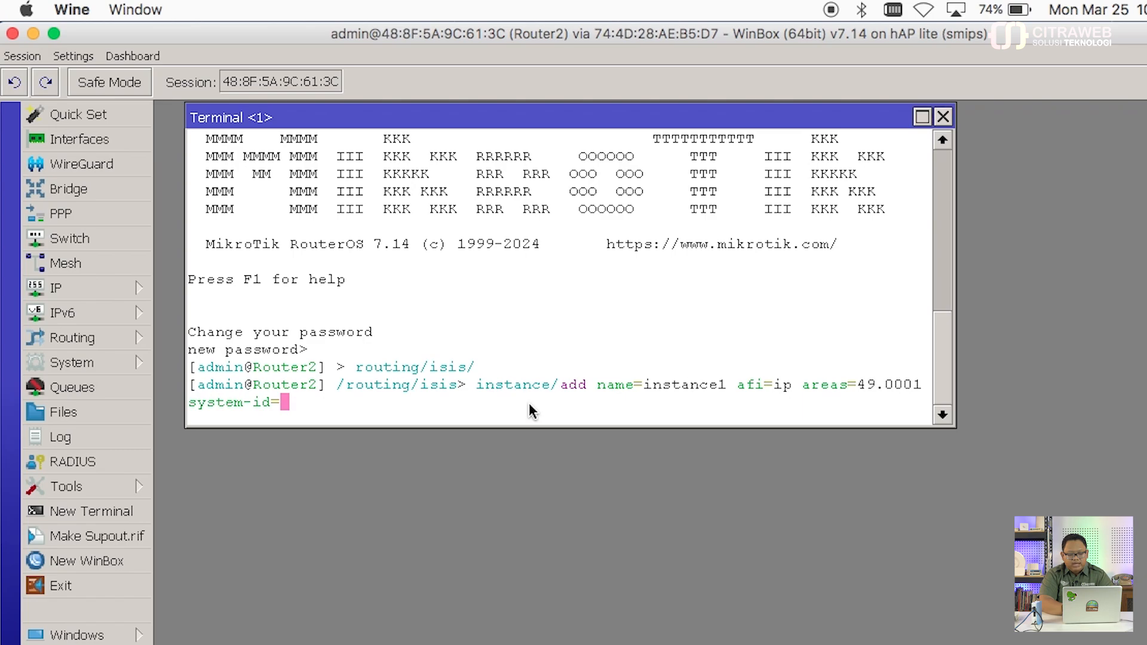
text(0000.0000.00)
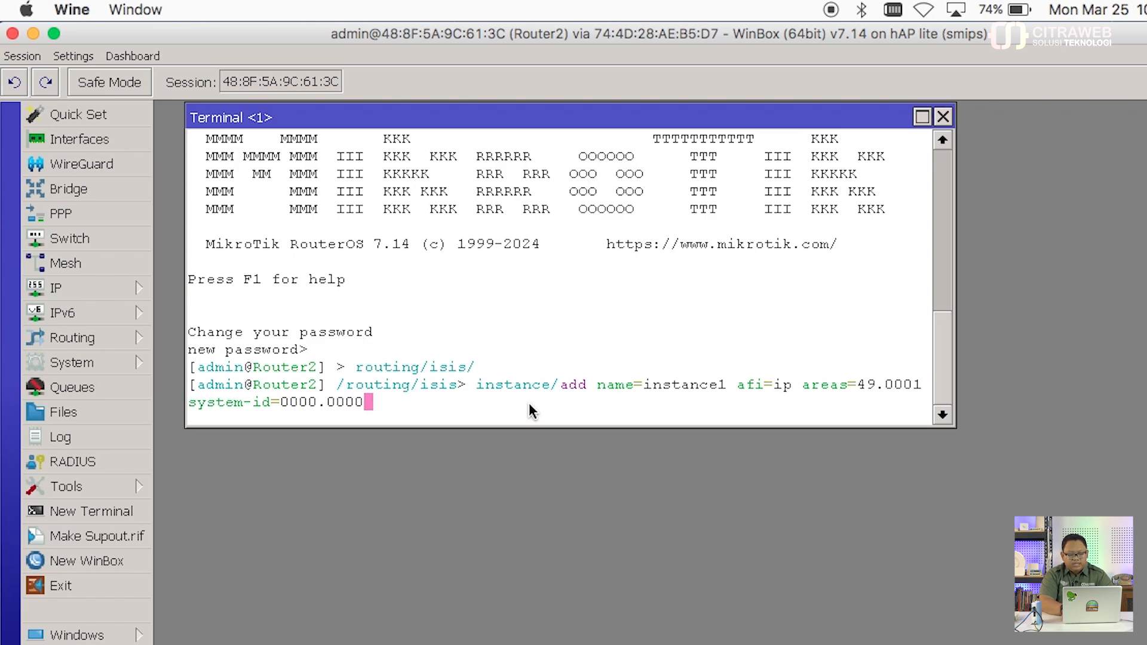
text(02)
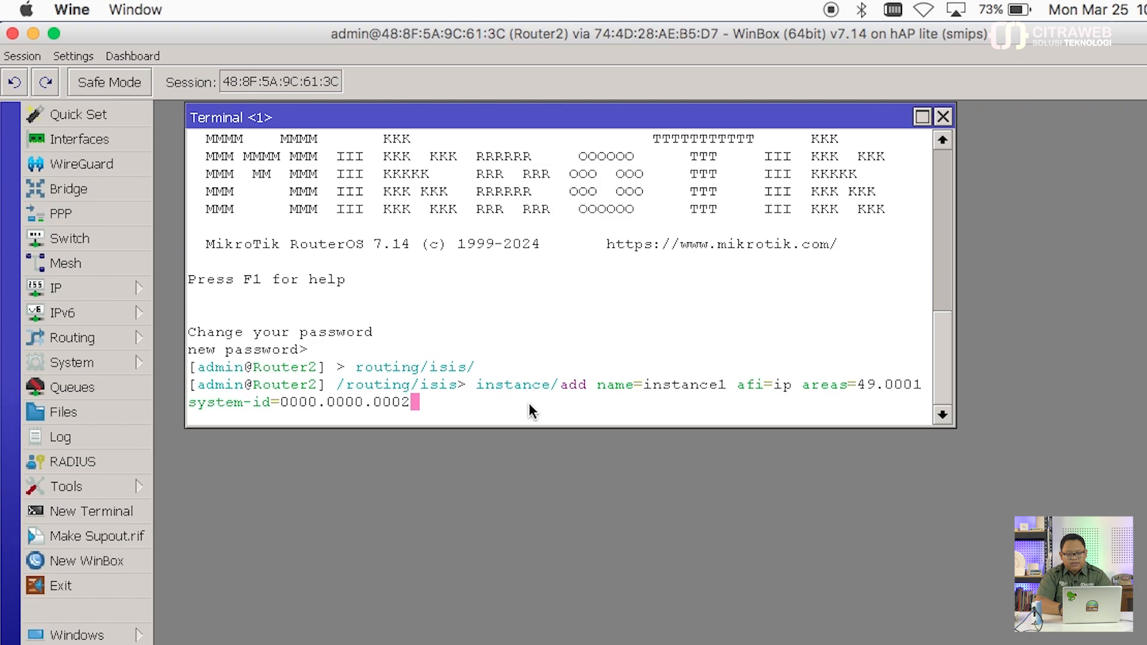
key(Return)
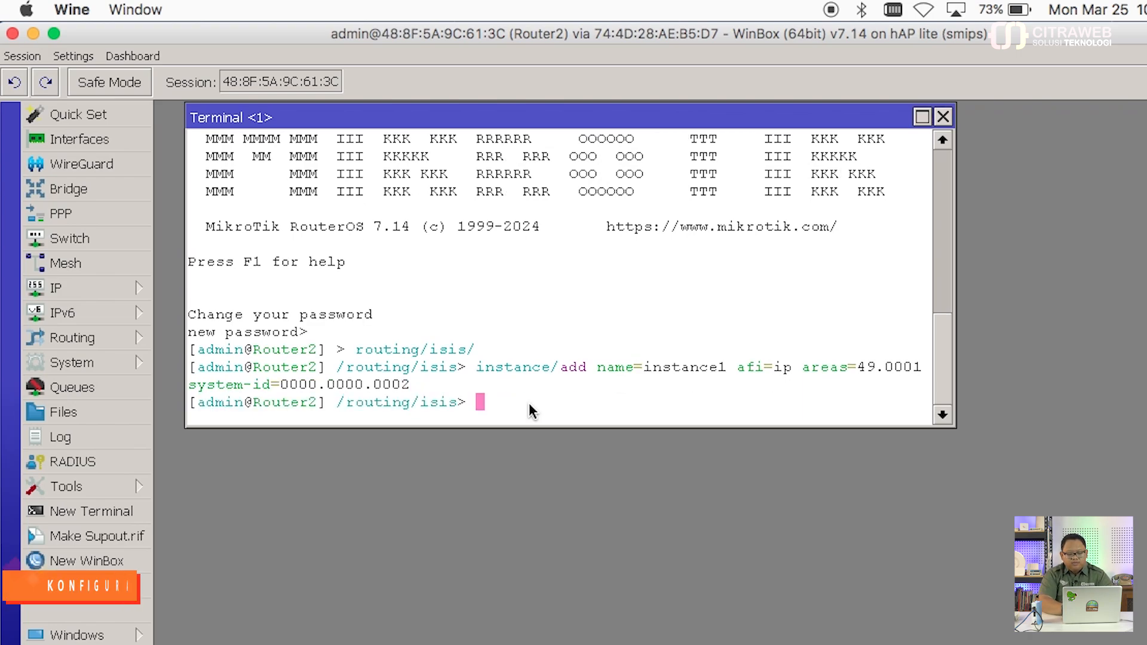
Step: Start the interface-template add with ether2, and open Router2's IP address list alongside
text(interface)
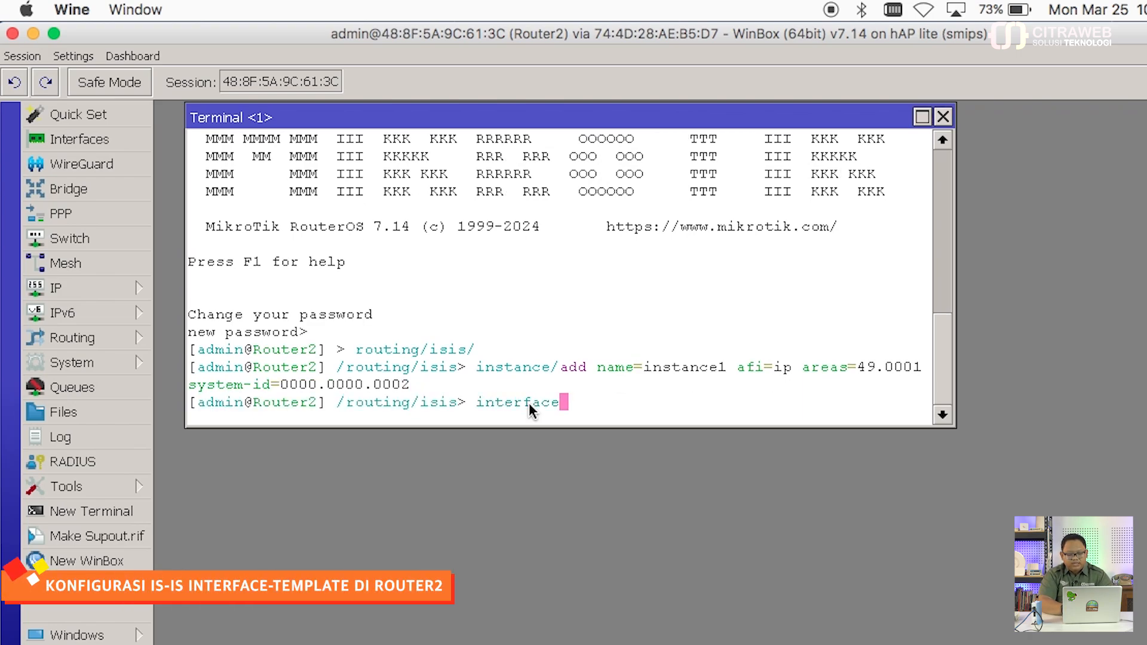
text(-template/)
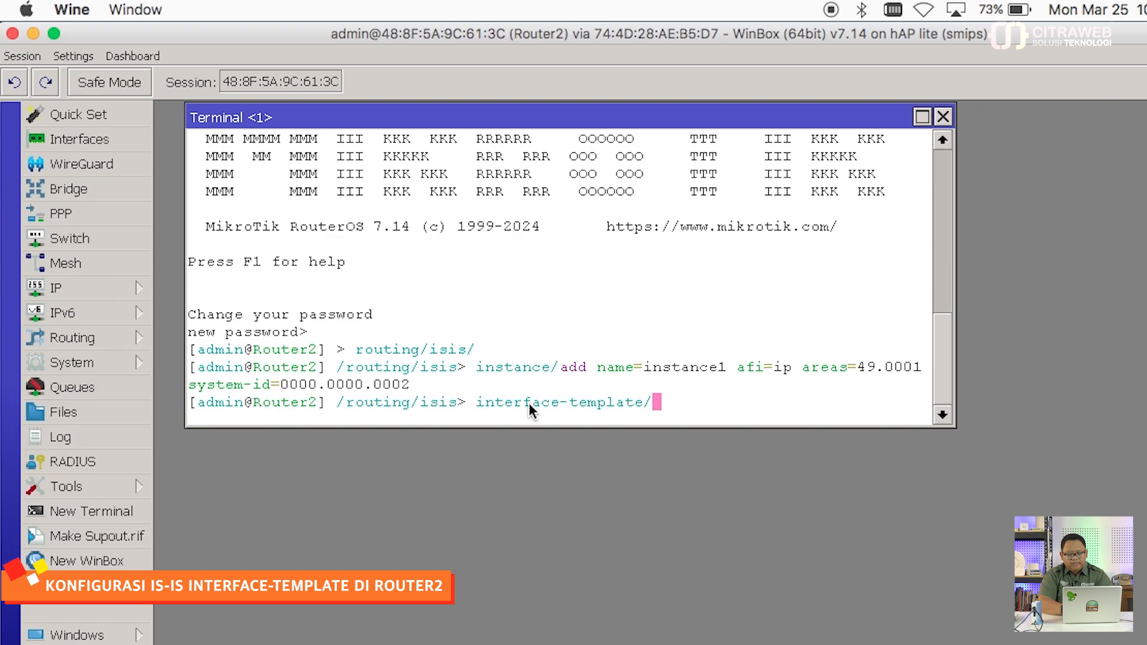
text(add interfaces=)
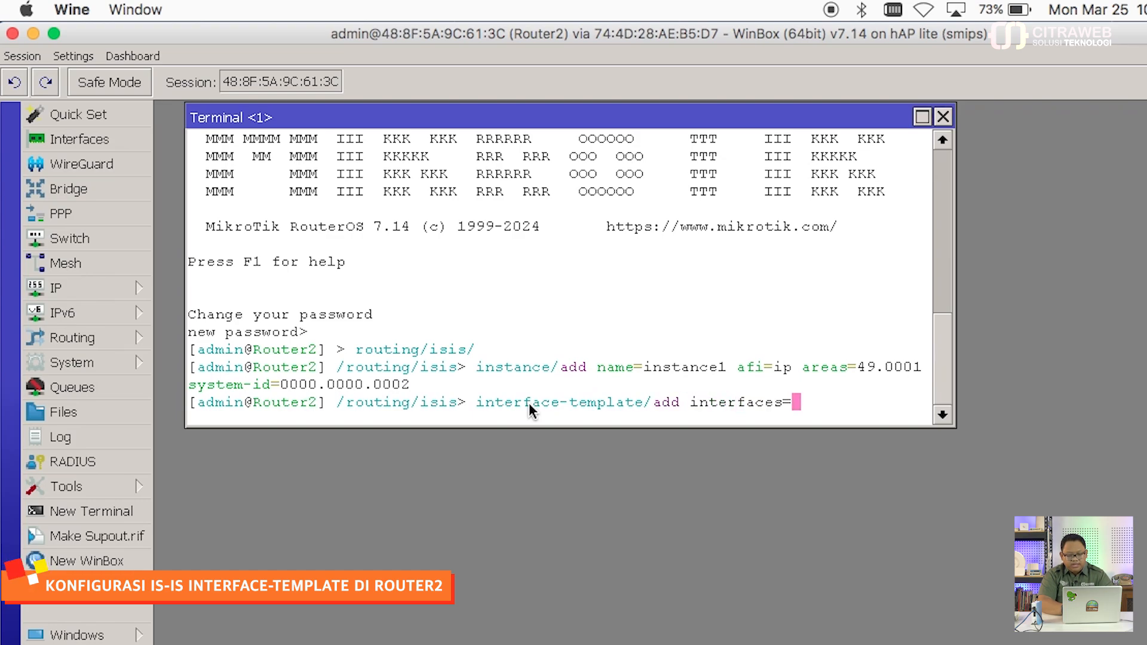
text(ether2,)
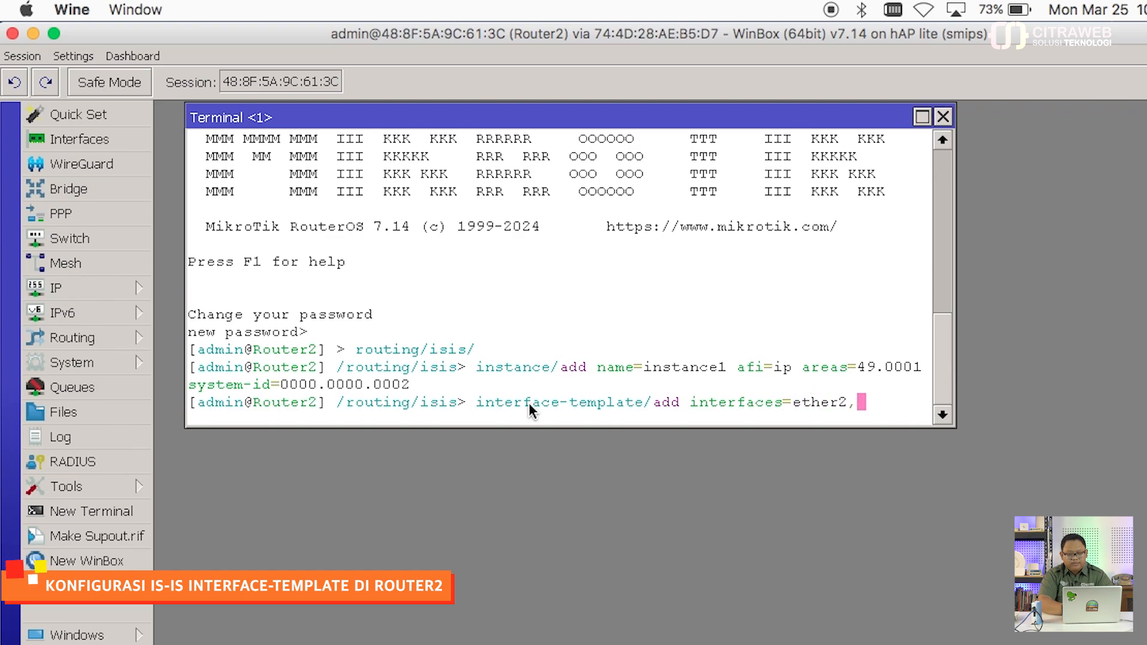
click(128, 295)
click(233, 205)
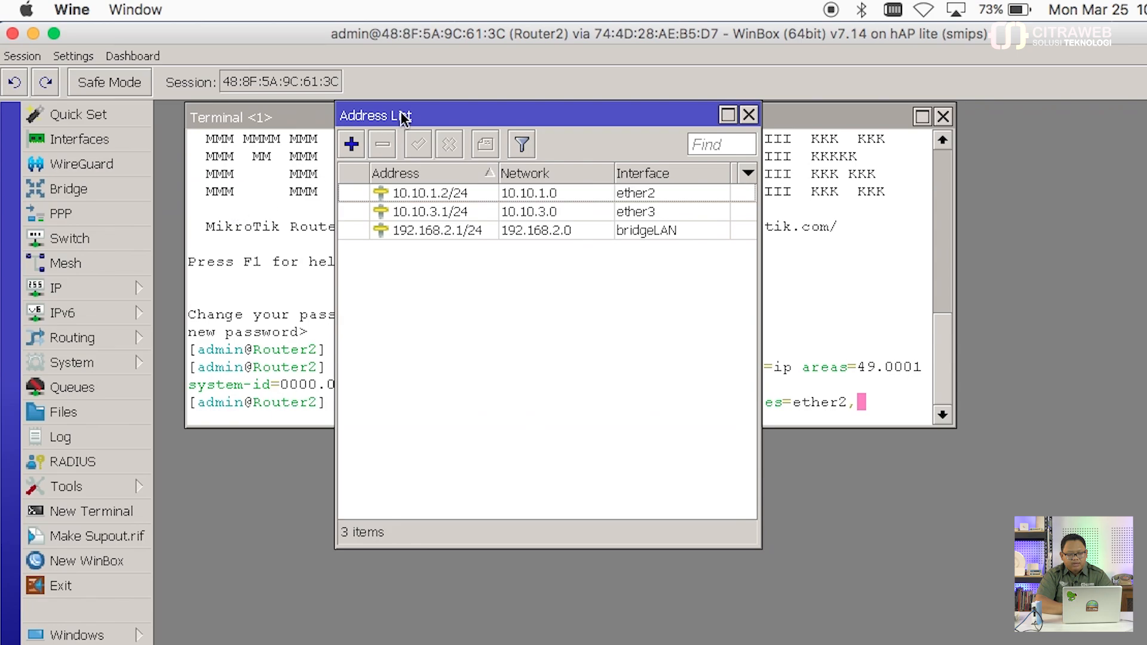
drag(404, 118, 1001, 101)
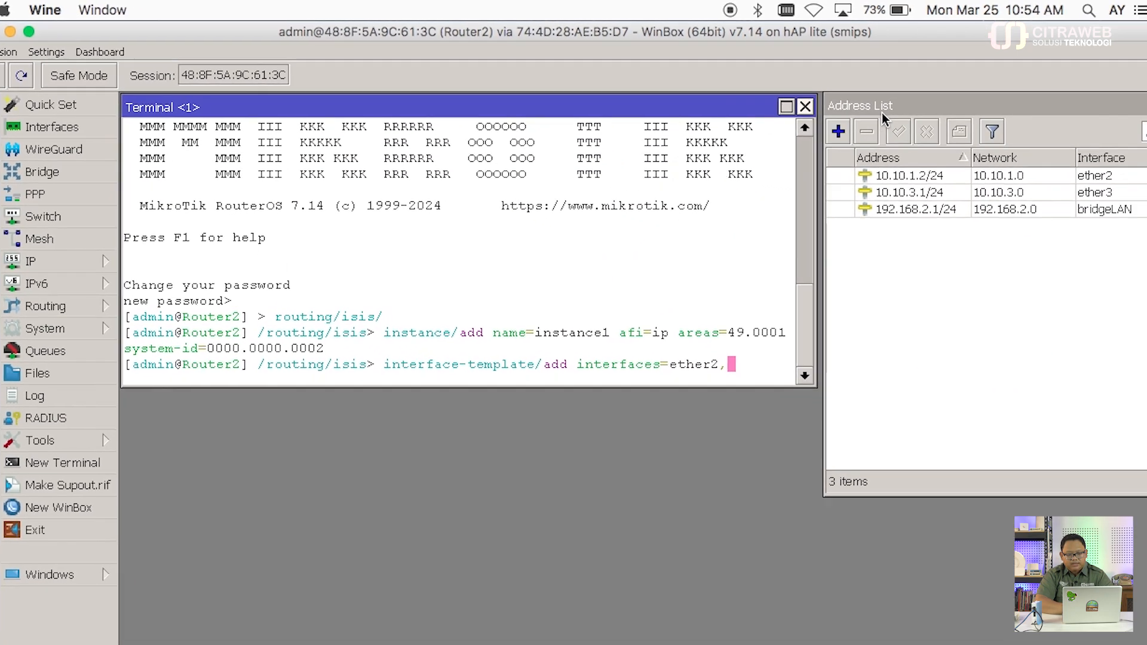
click(997, 116)
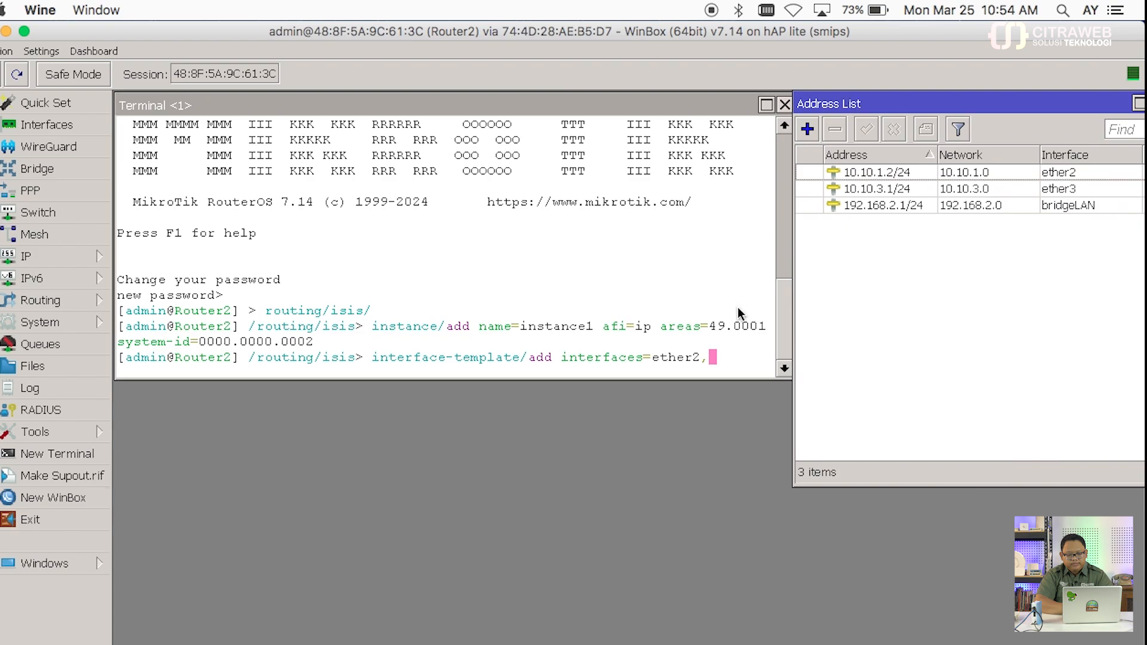
click(730, 353)
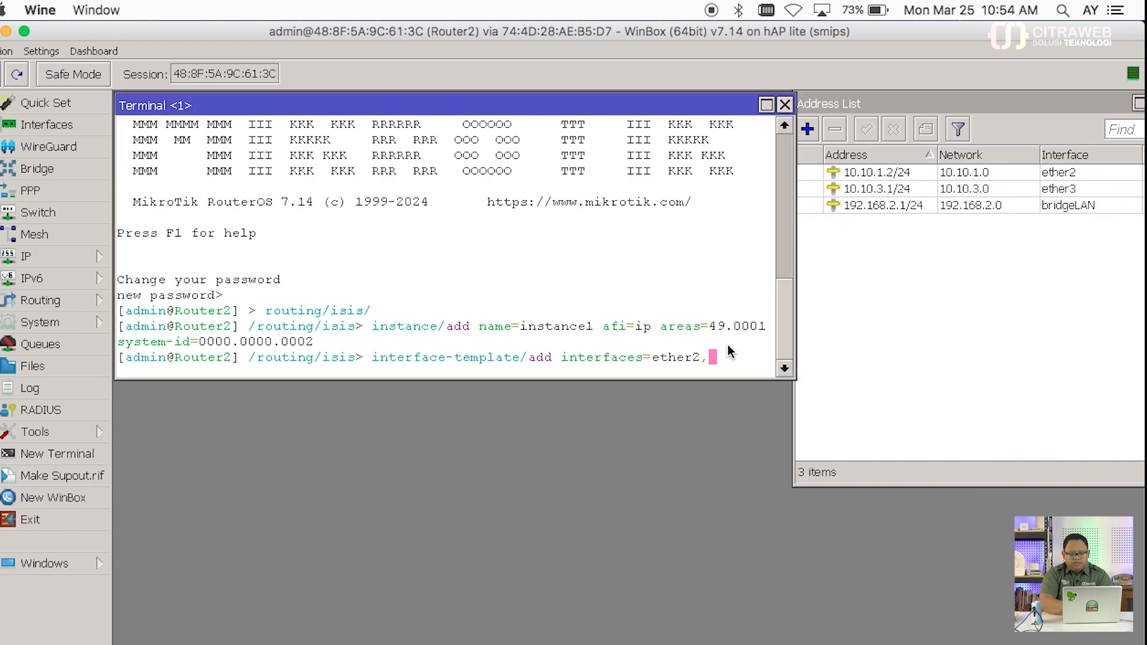
Step: Complete the template command with ether3, bridgeLAN, instance=instance1 and levels=l1
text(ether)
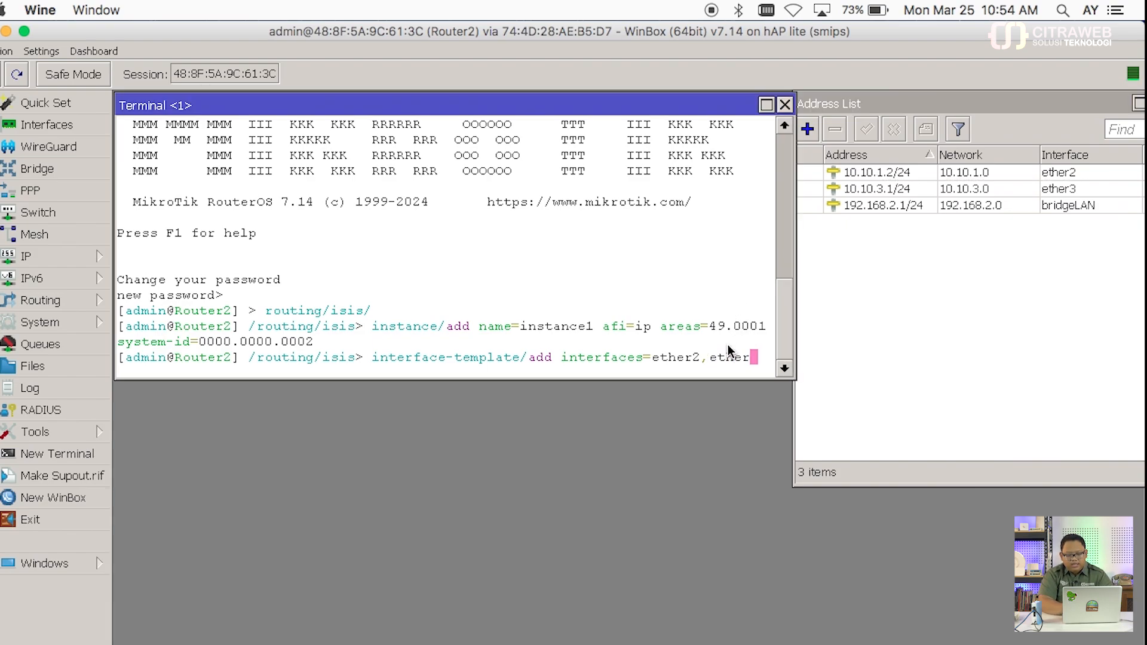
text(3,br)
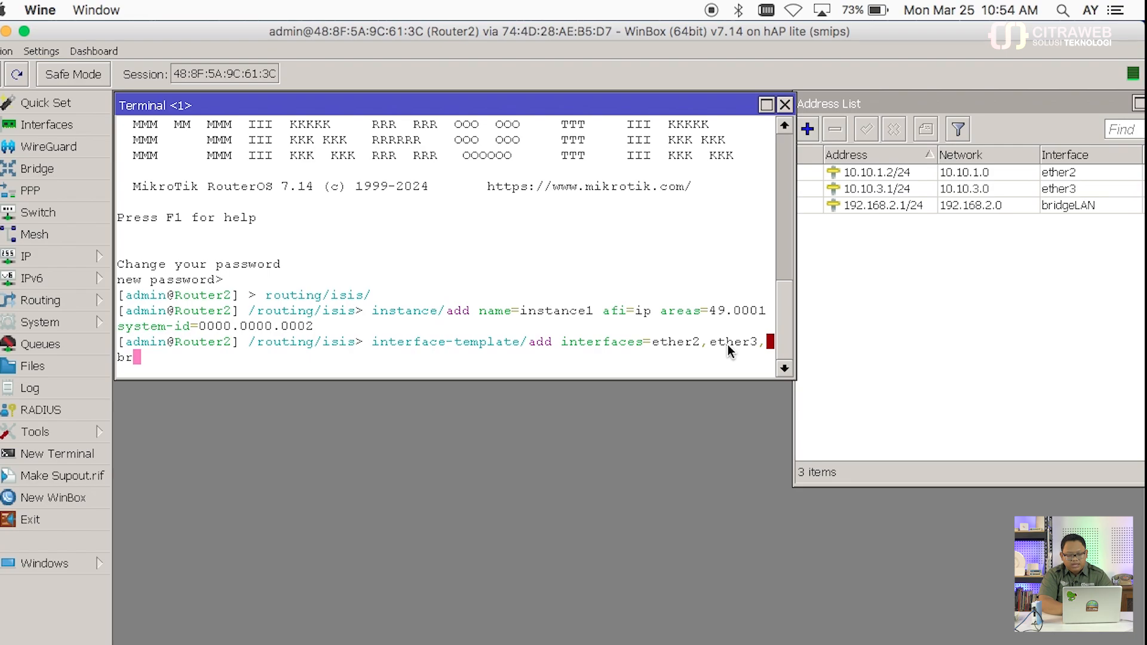
text(id)
key(BackSpace)
key(BackSpace)
key(BackSpace)
key(BackSpace)
key(BackSpace)
text(,br)
key(Tab)
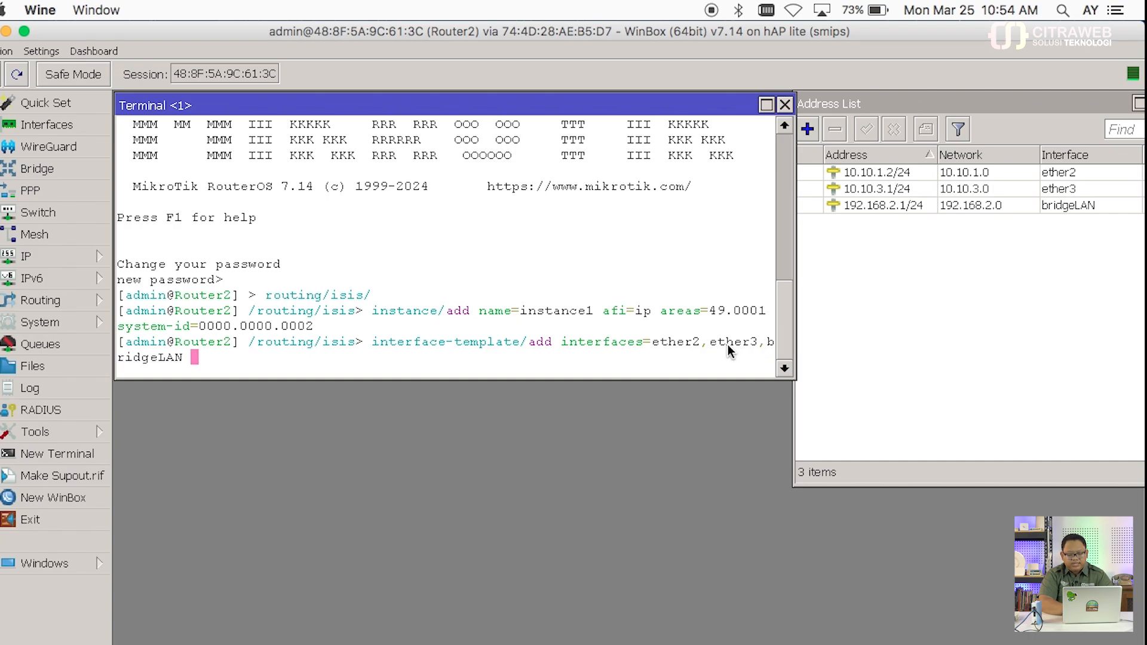
text(ins)
key(Tab)
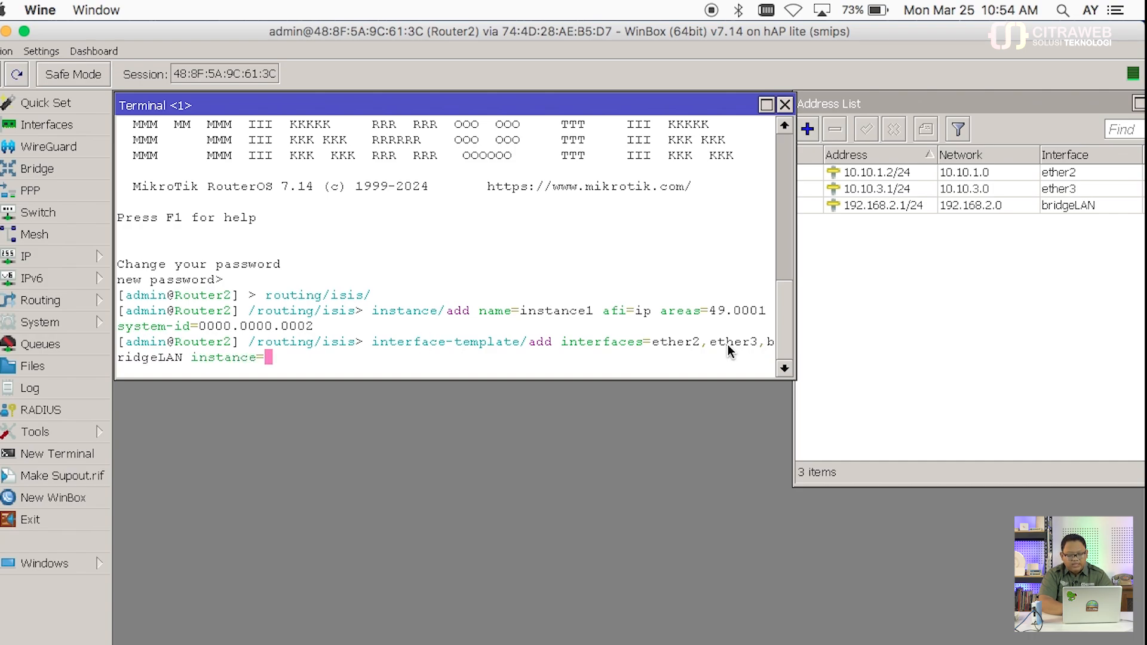
text(ins)
key(Tab)
text(le)
key(Tab)
text(l)
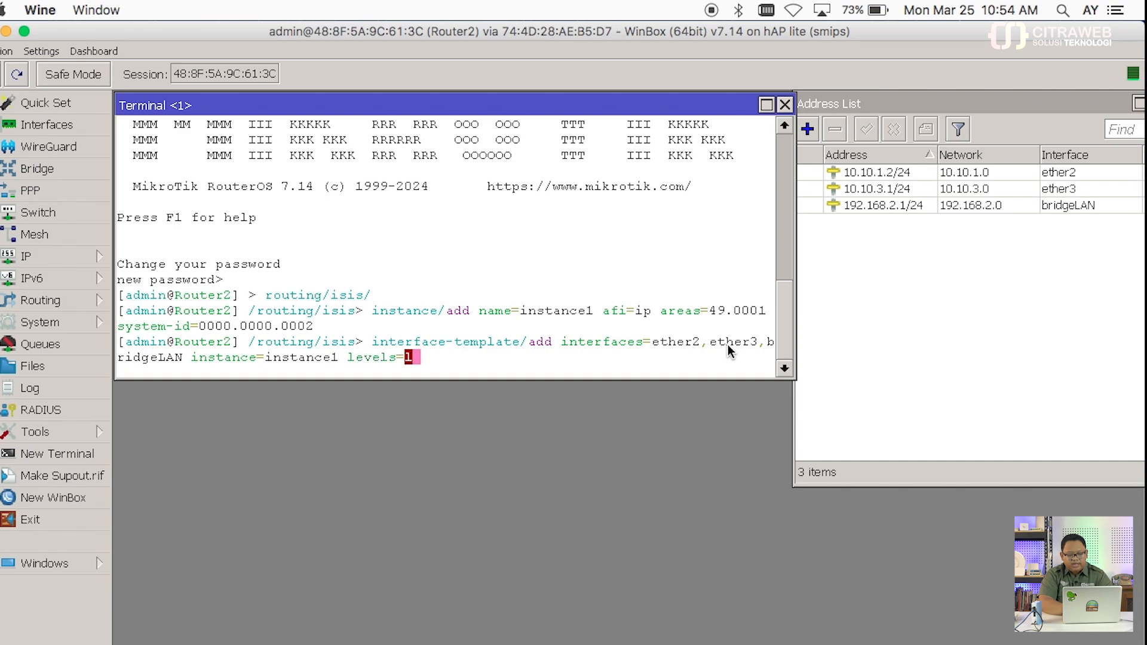
key(Tab)
text(1)
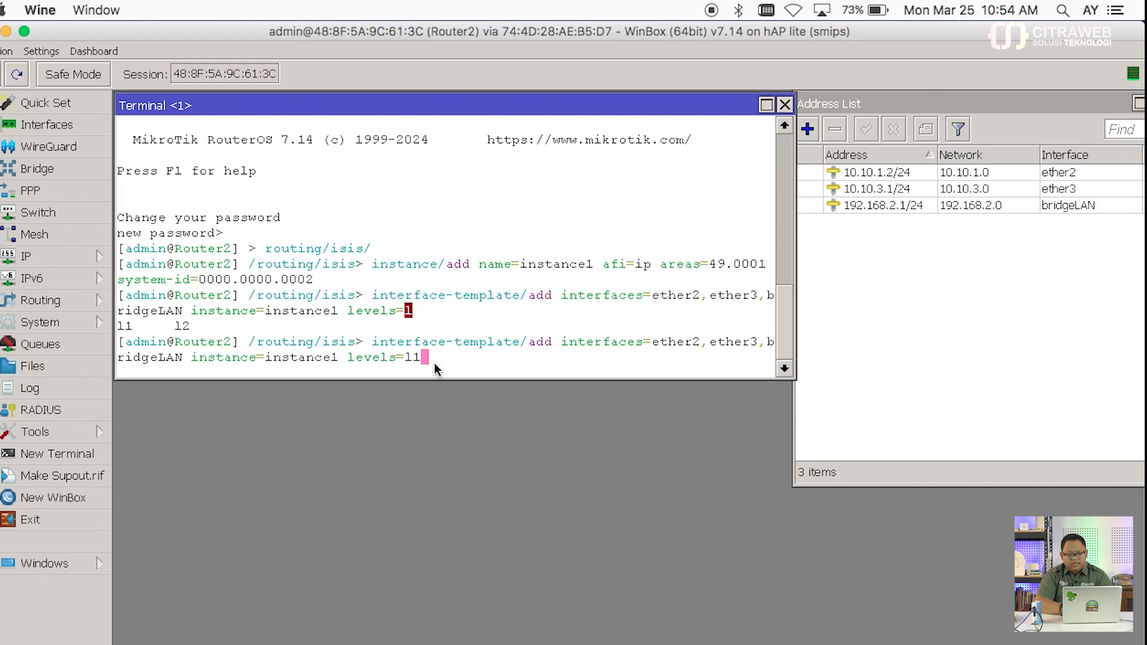
Step: Run the interface-template command and attempt an IS-IS neighbor print
key(Return)
text(negi)
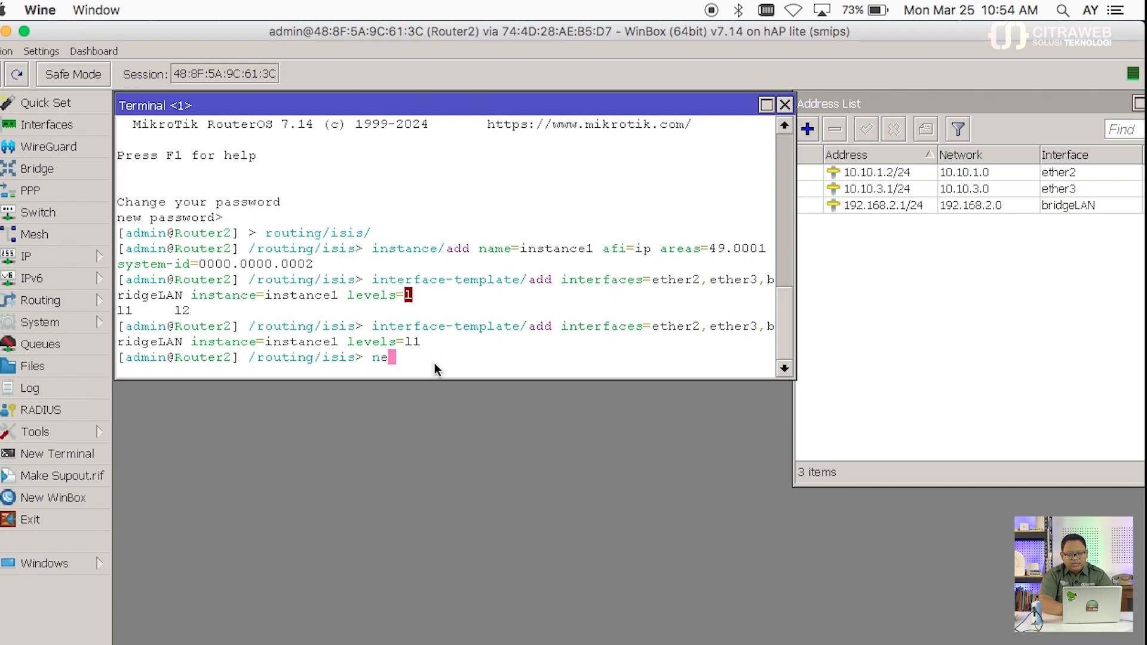
key(BackSpace)
key(BackSpace)
key(BackSpace)
text(ighbor/pr)
key(Return)
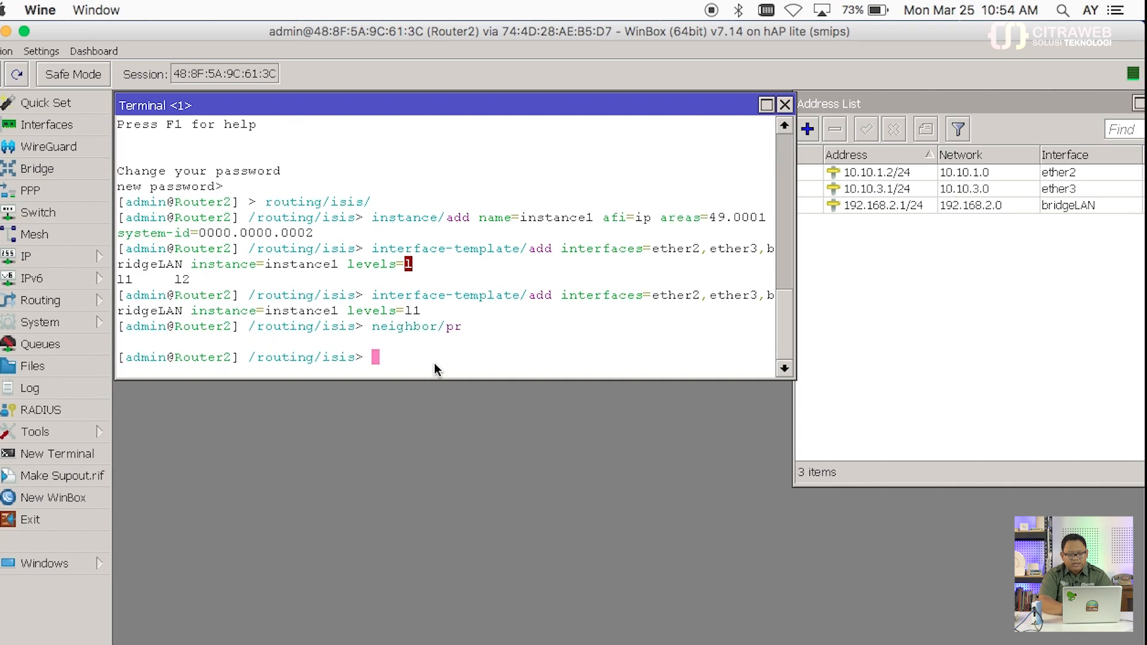
Step: Print neighbors from the neighbor level, showing ether2 up with system 0000.0000.0001
text(neighbor/)
key(Return)
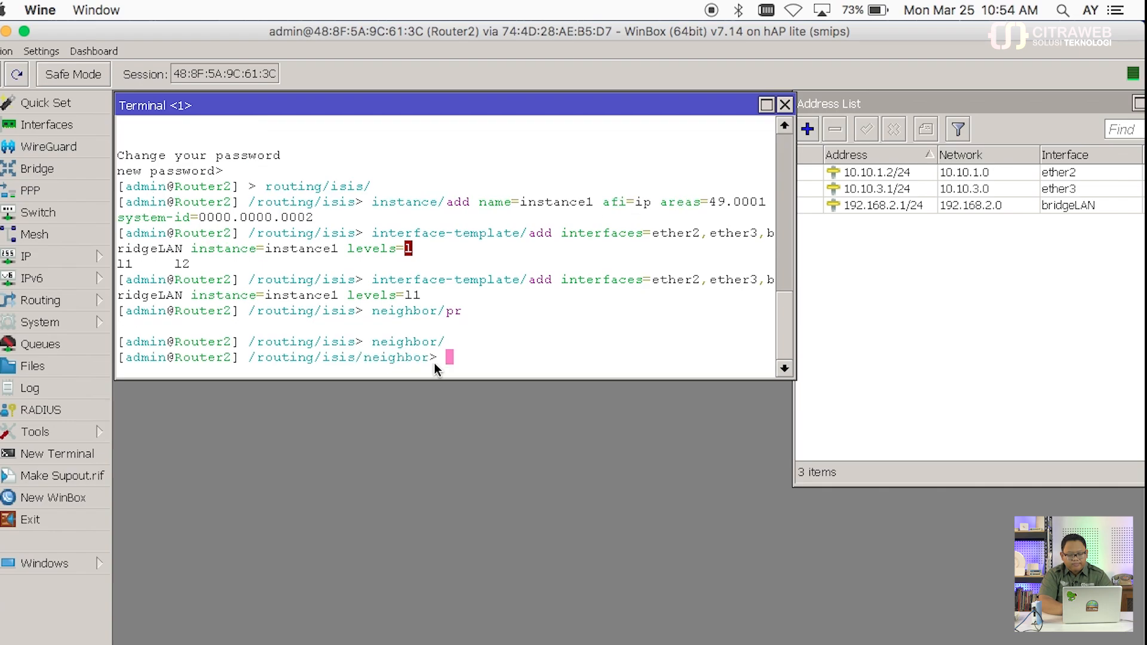
text(pr)
key(Tab)
key(Tab)
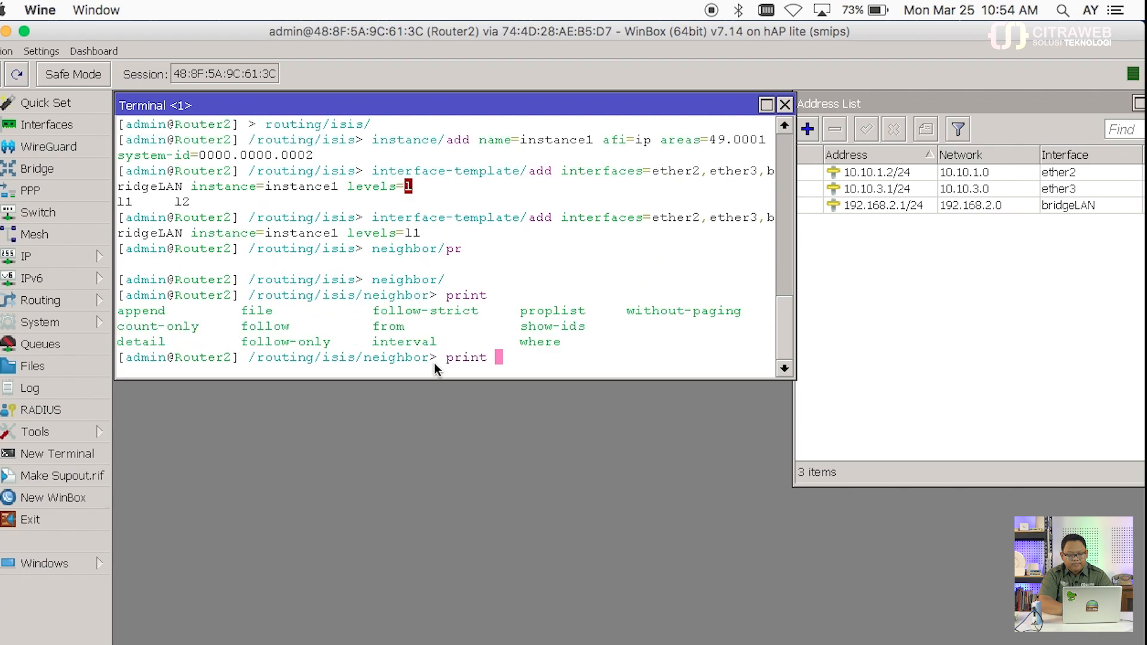
key(Return)
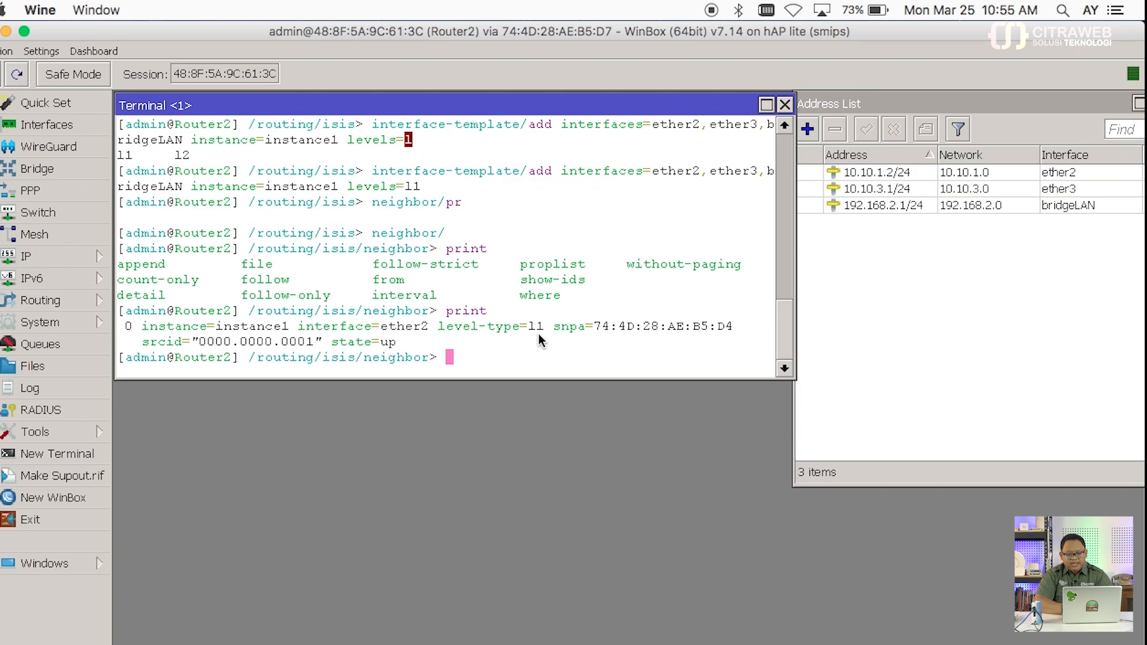
Step: Run /ip/route/print, showing IS-IS routes to 10.10.4.0/24 and 192.168.1.0/24 via 10.10.1.1
click(90, 257)
click(178, 496)
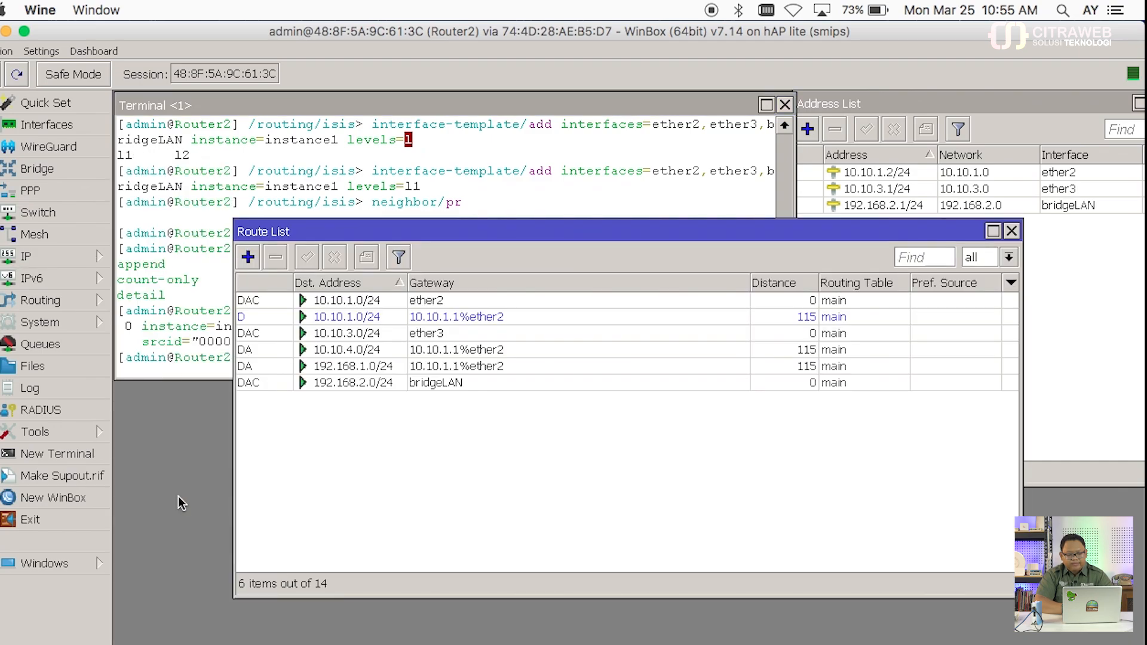
click(1011, 231)
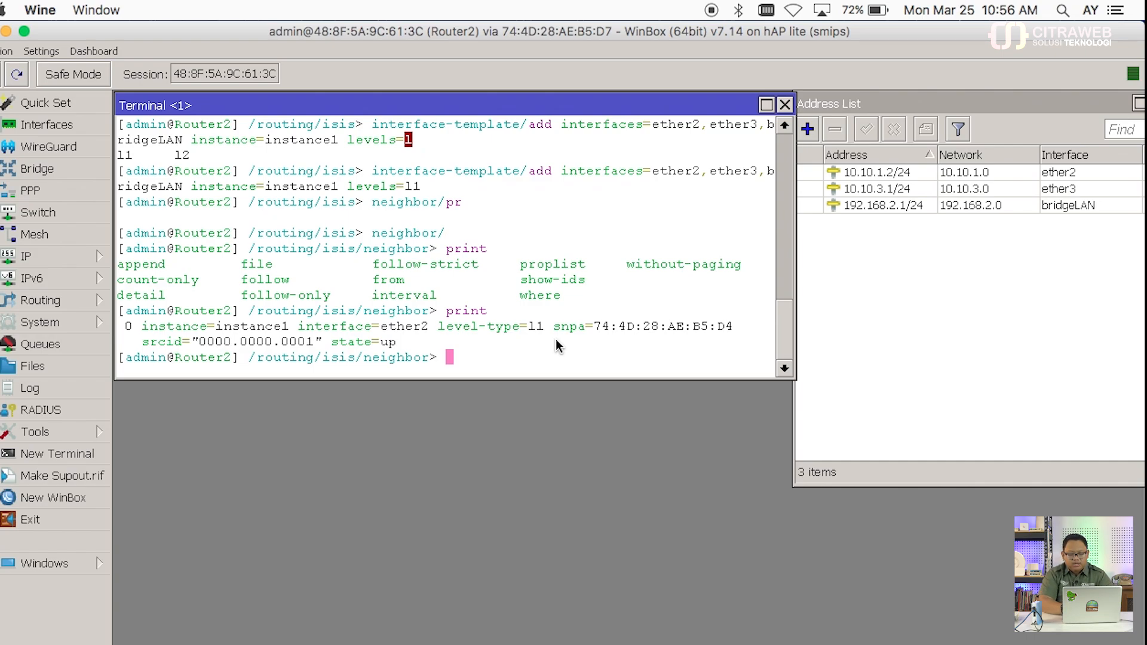
text(/ip/route/)
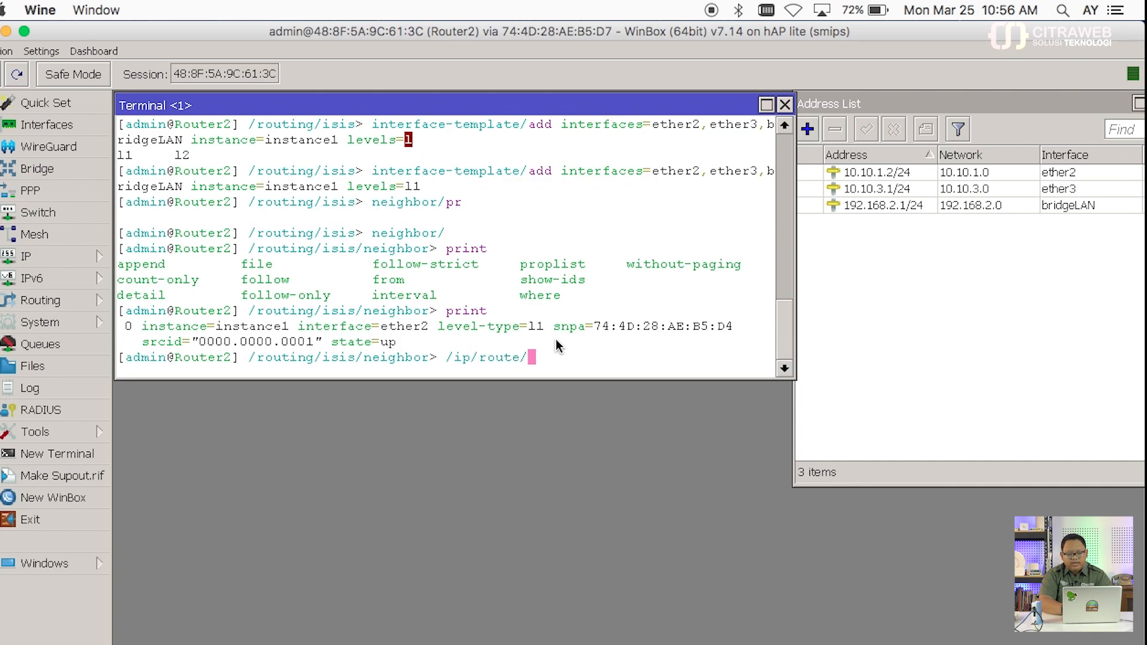
text(pr)
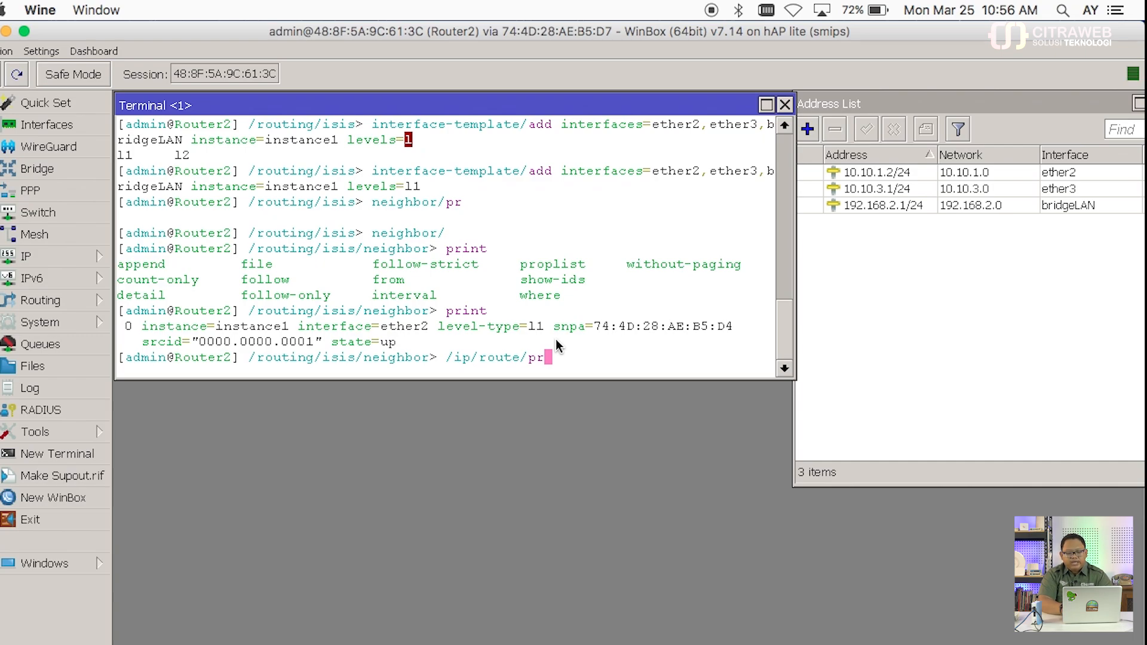
key(Return)
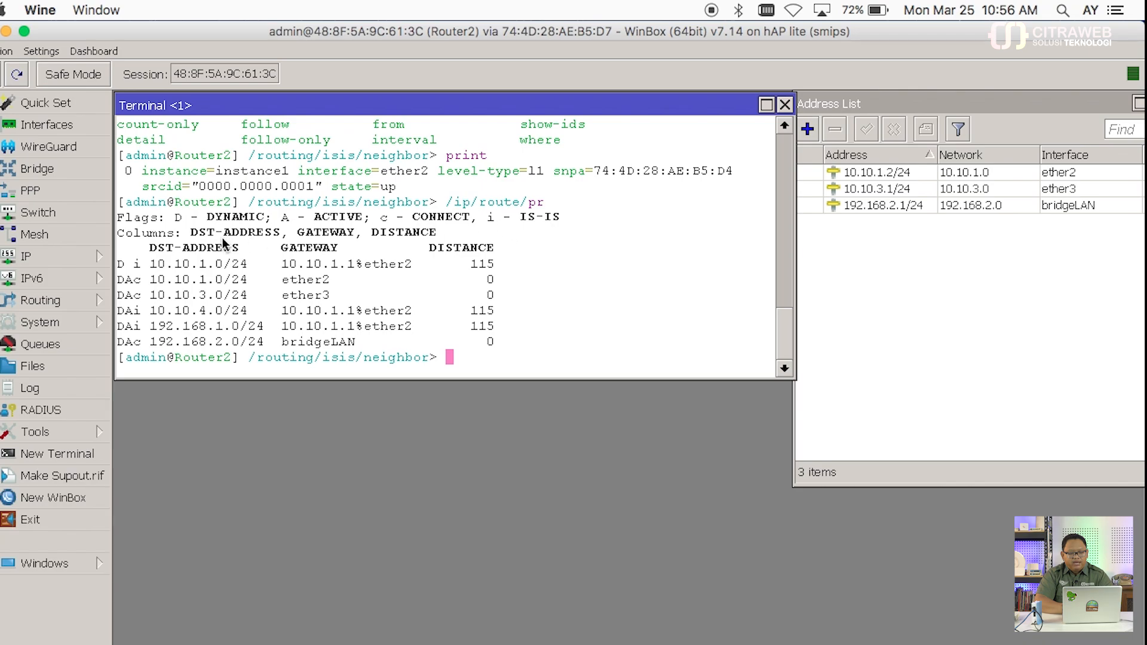
click(94, 257)
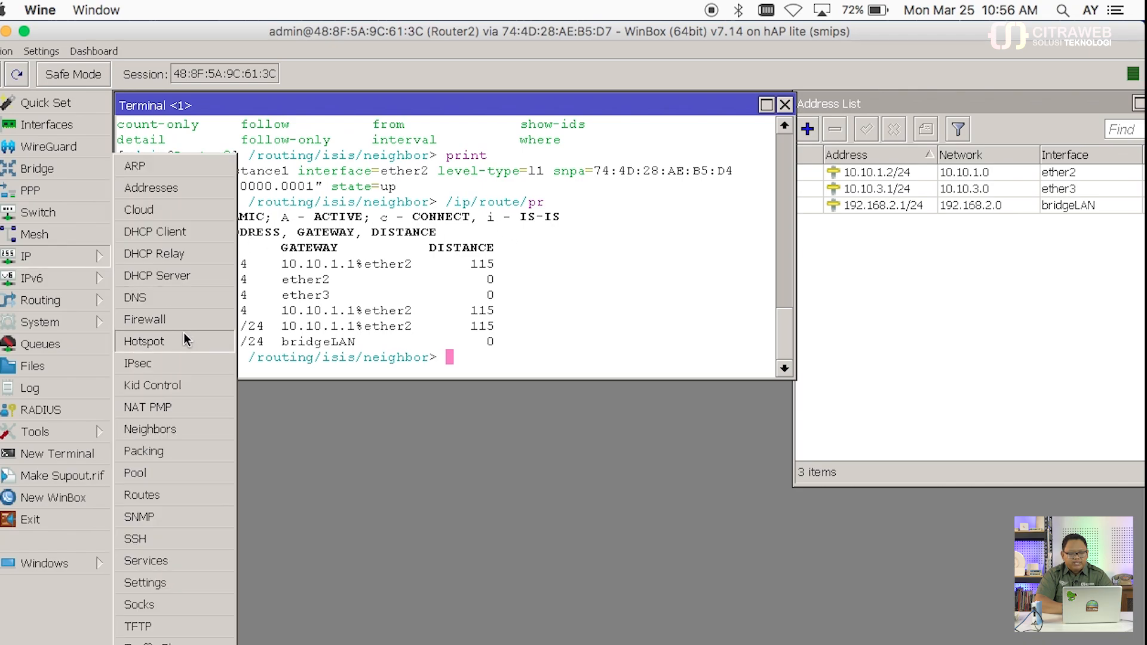
click(191, 499)
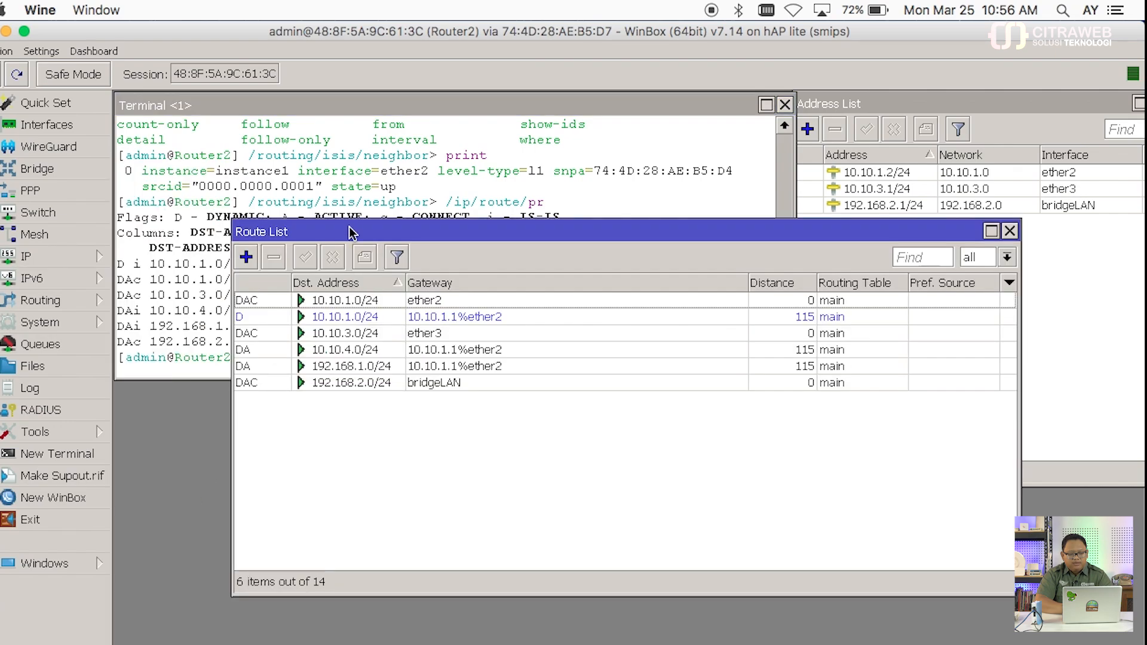
drag(351, 231, 232, 364)
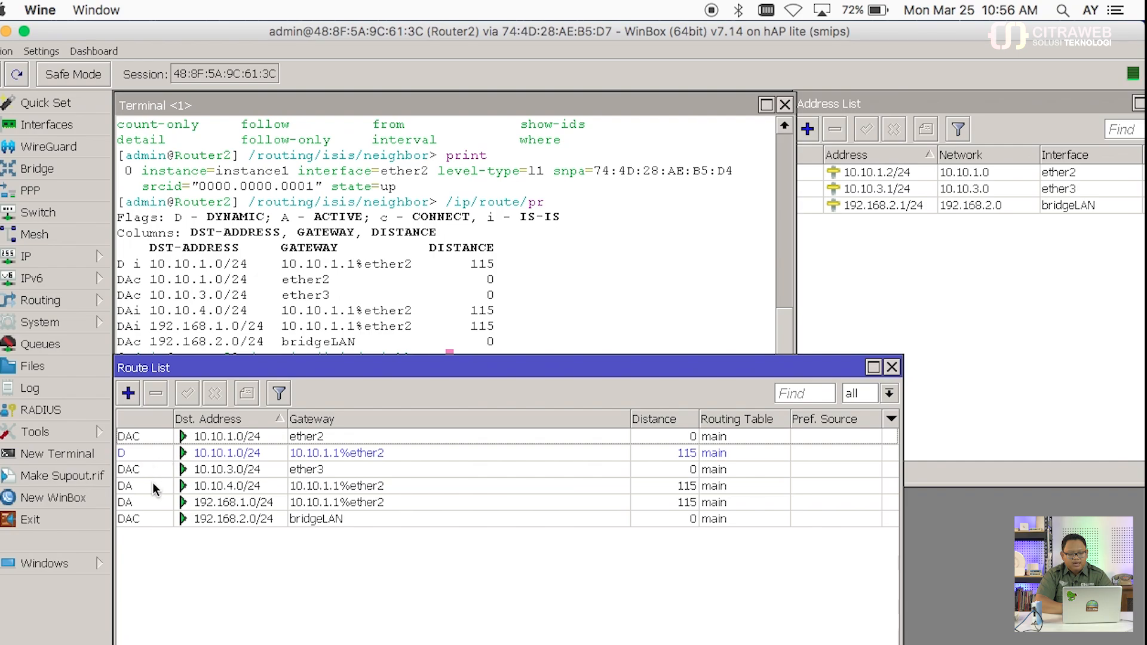
click(131, 485)
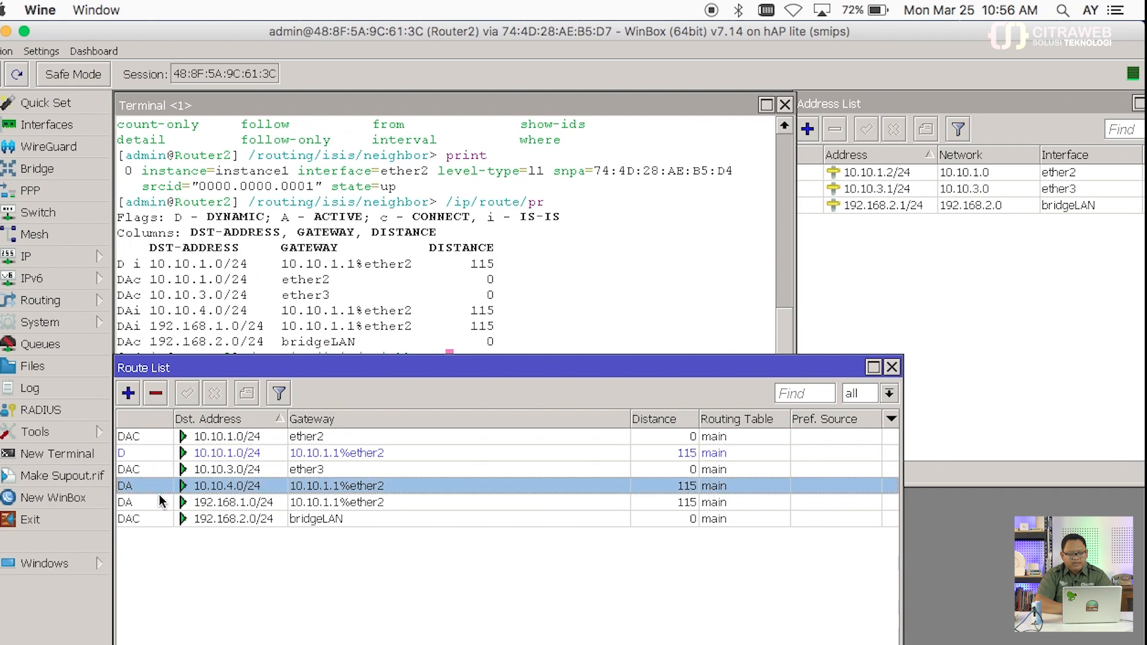
click(160, 502)
click(158, 487)
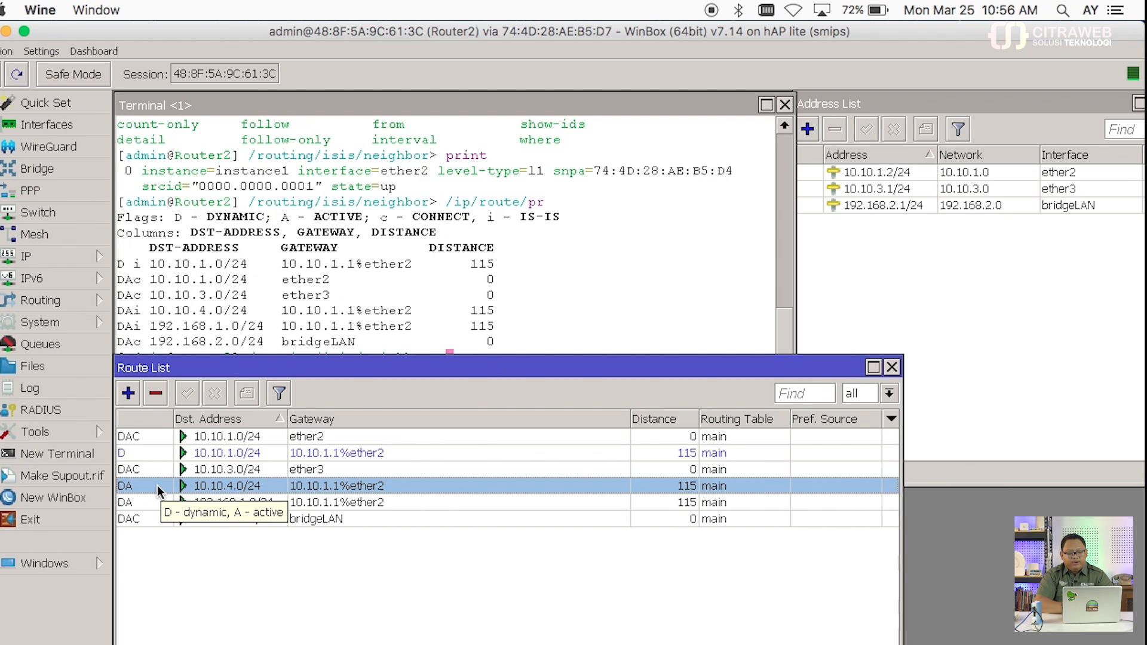
click(891, 367)
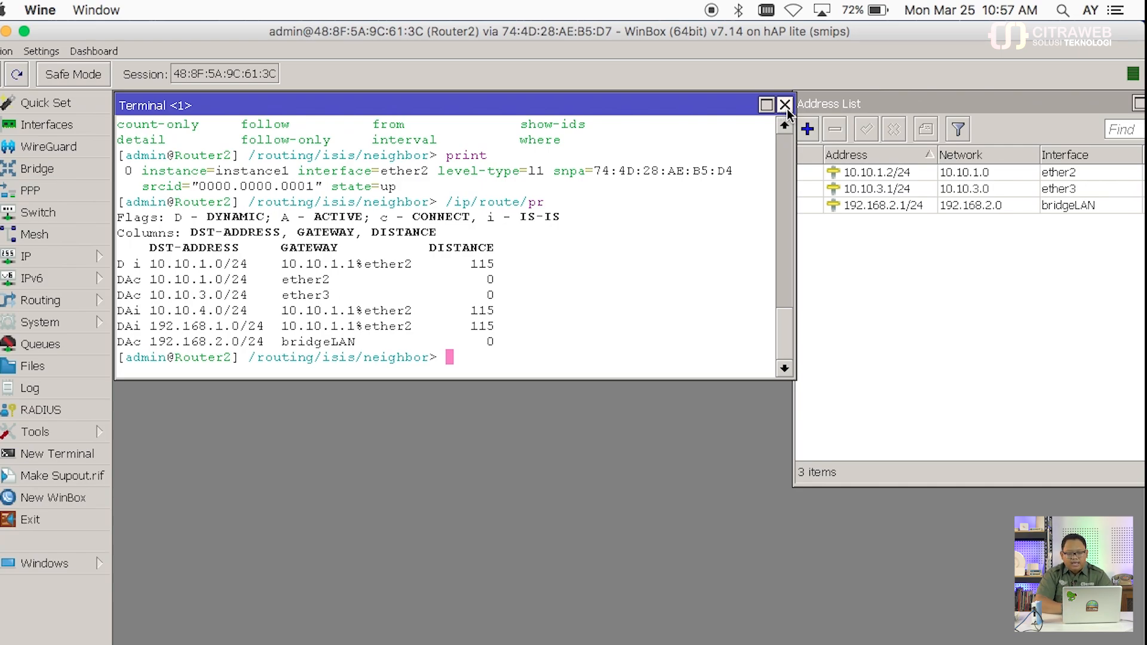
Step: Close Router2's terminal and address list, minimize its session, and launch winbox64.exe
click(785, 105)
drag(883, 106, 661, 106)
click(939, 103)
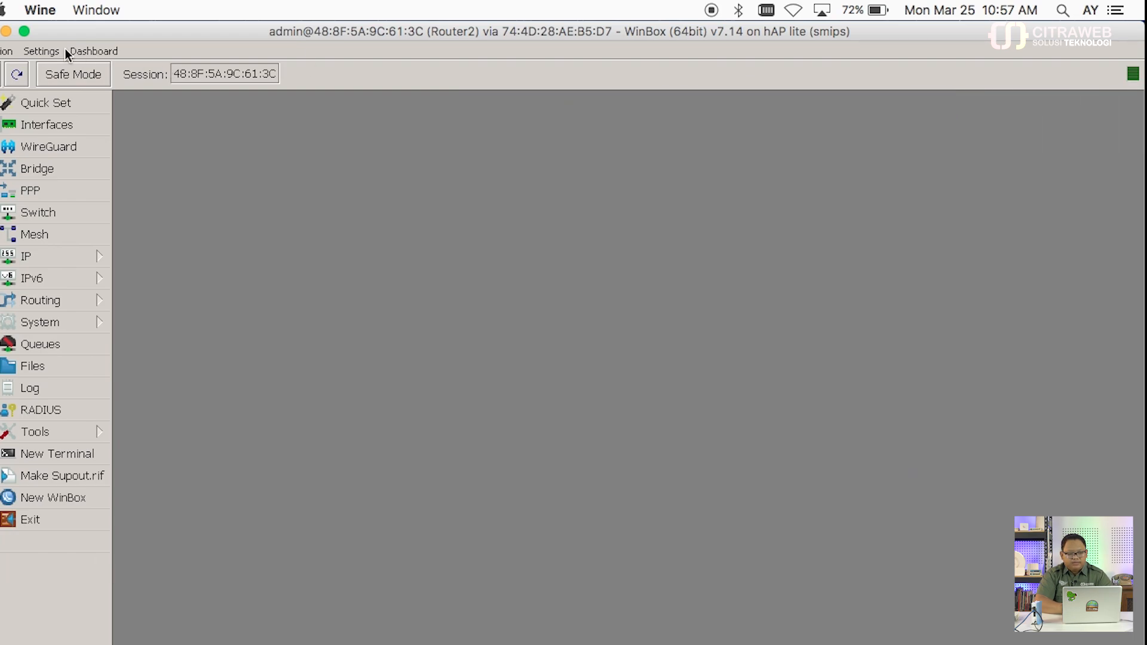
click(6, 31)
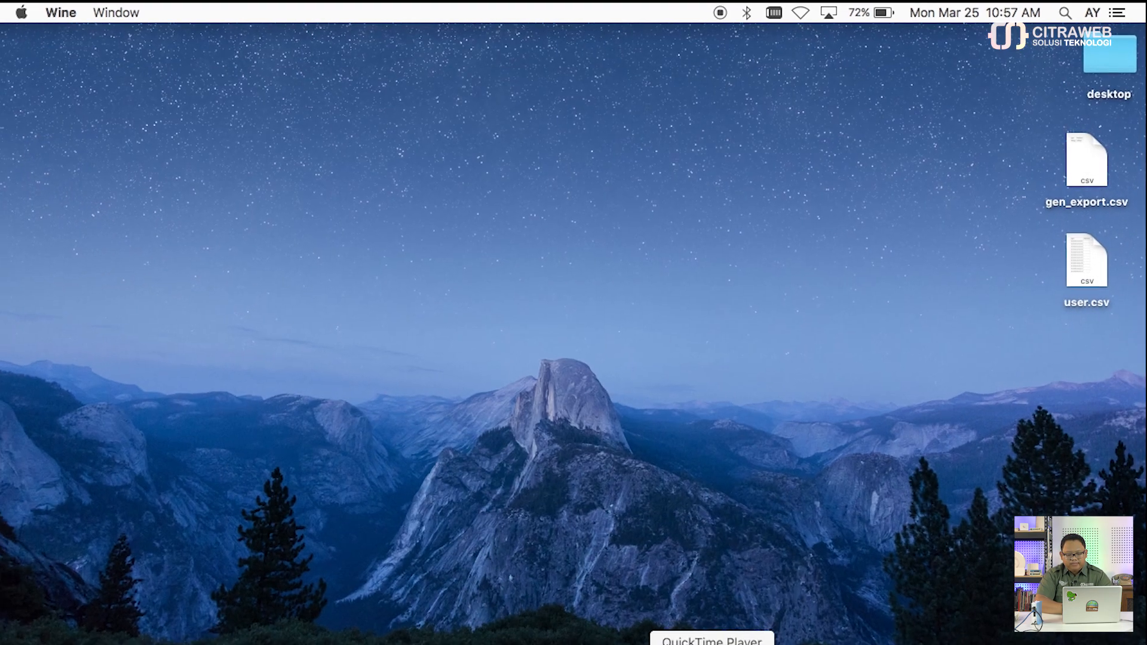
click(858, 643)
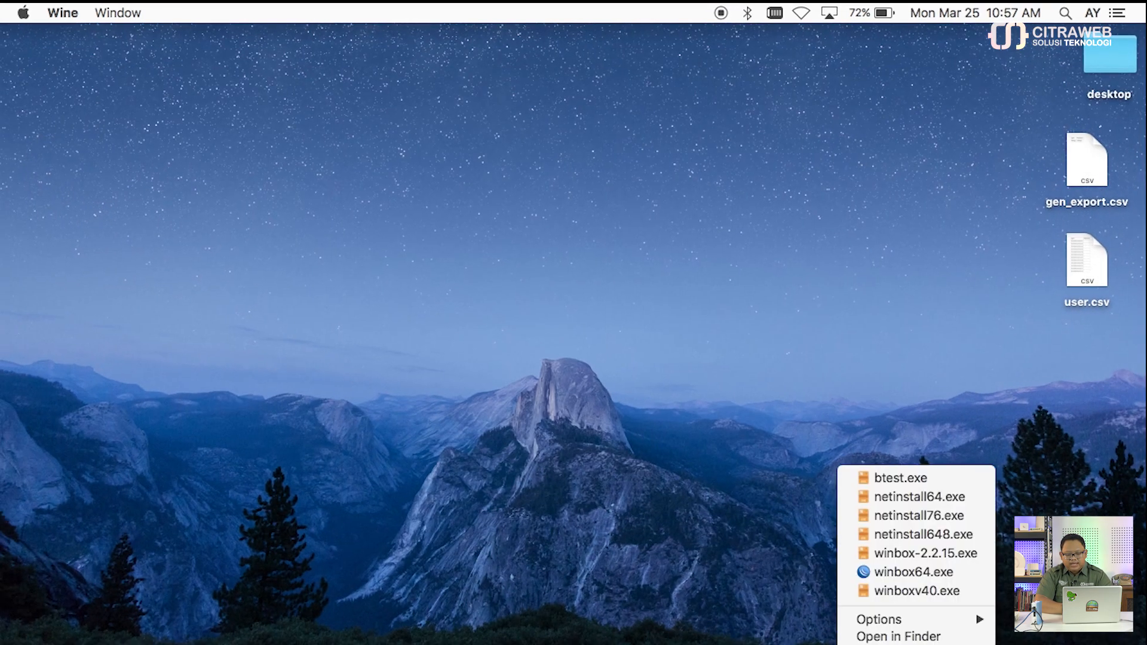
click(894, 571)
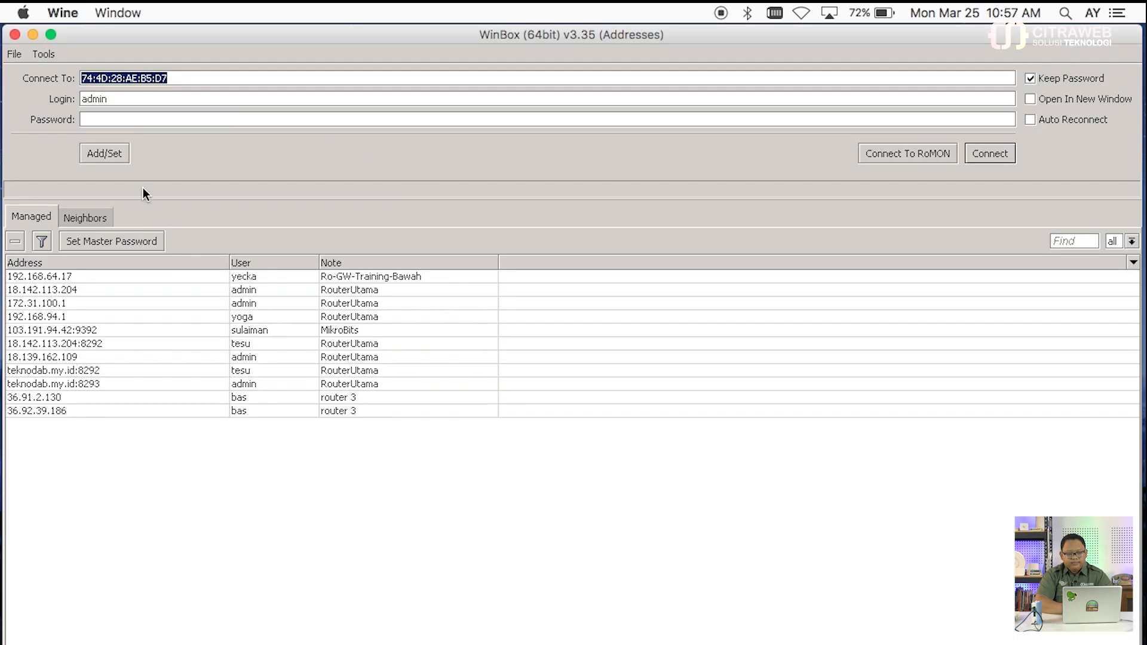
Step: Connect to Router3 through RoMON via Router1
click(99, 218)
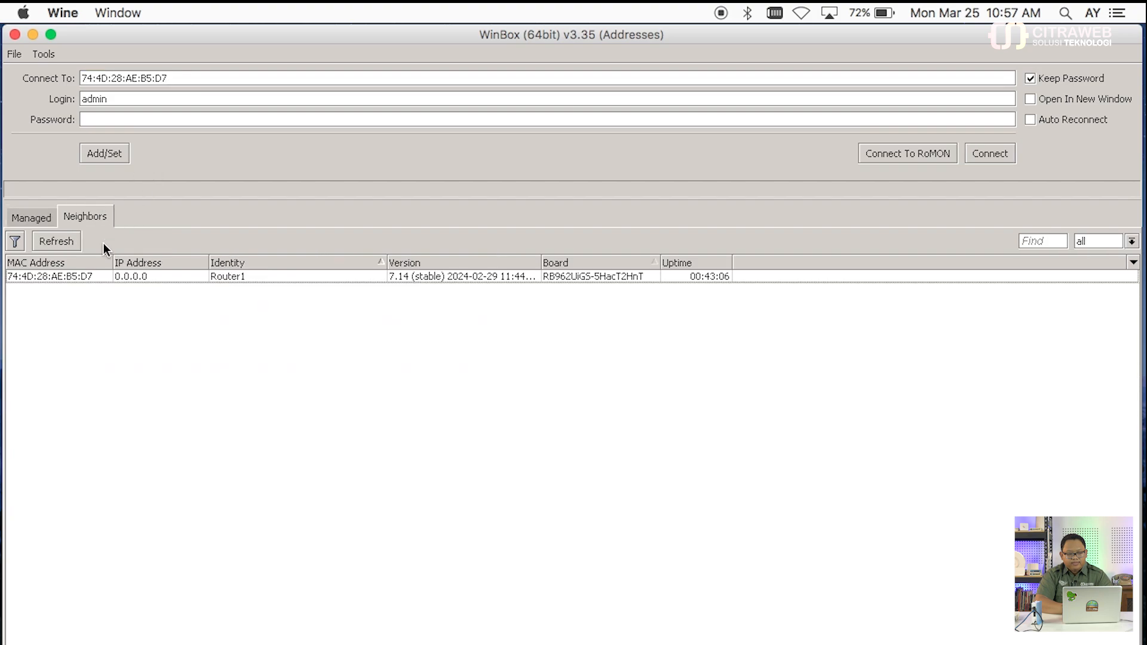
click(175, 78)
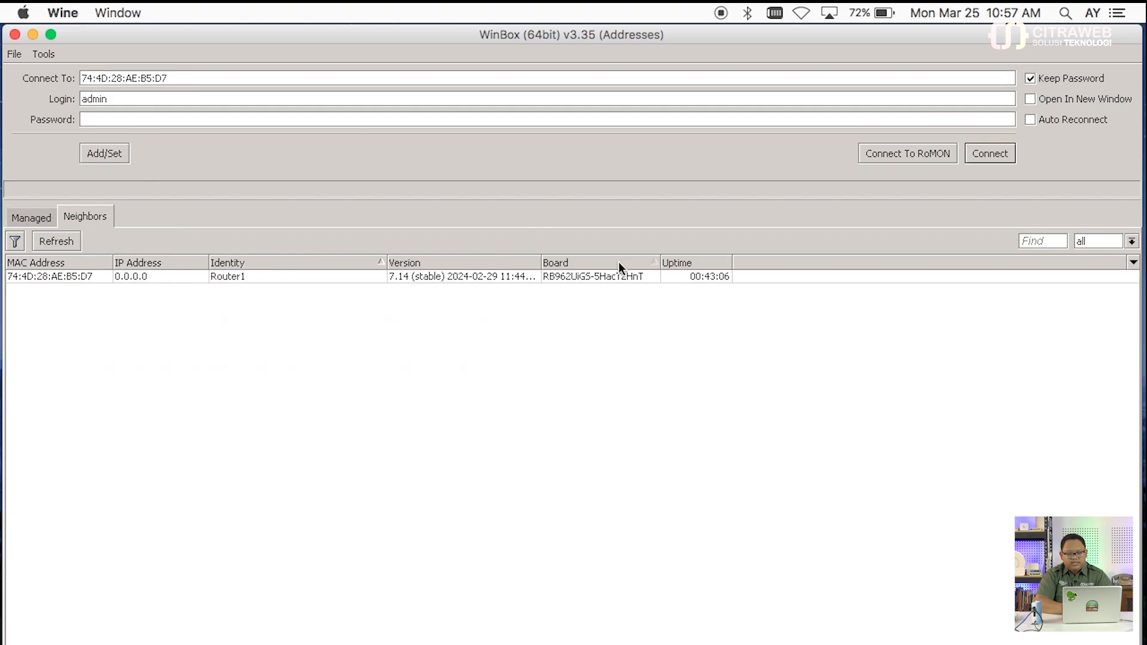
click(901, 153)
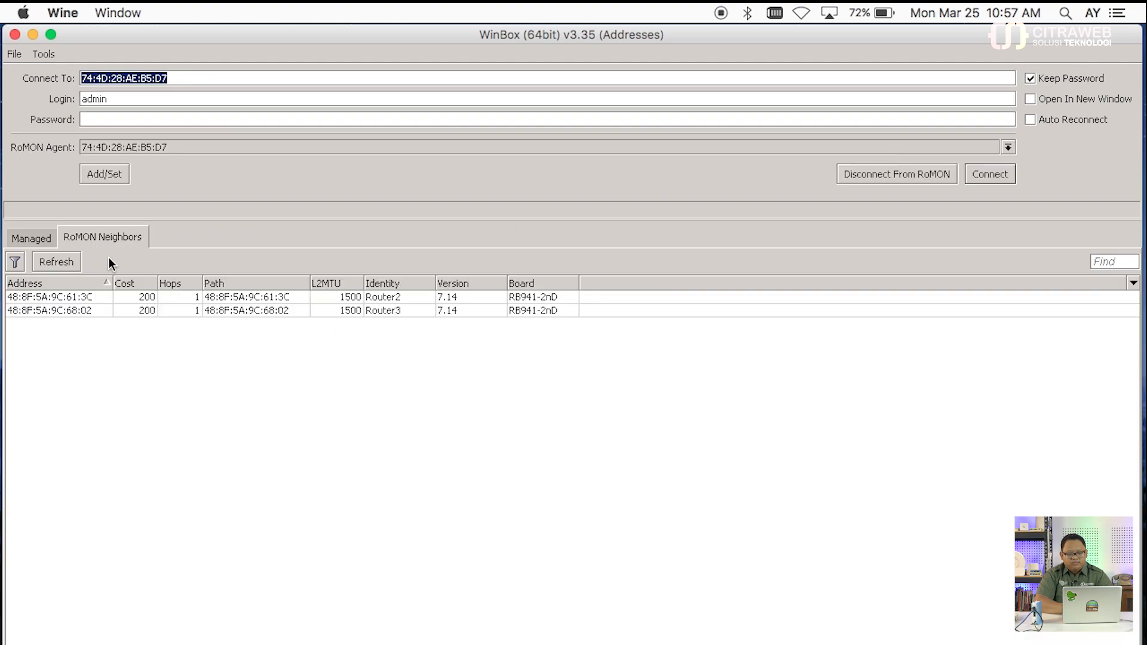
click(82, 310)
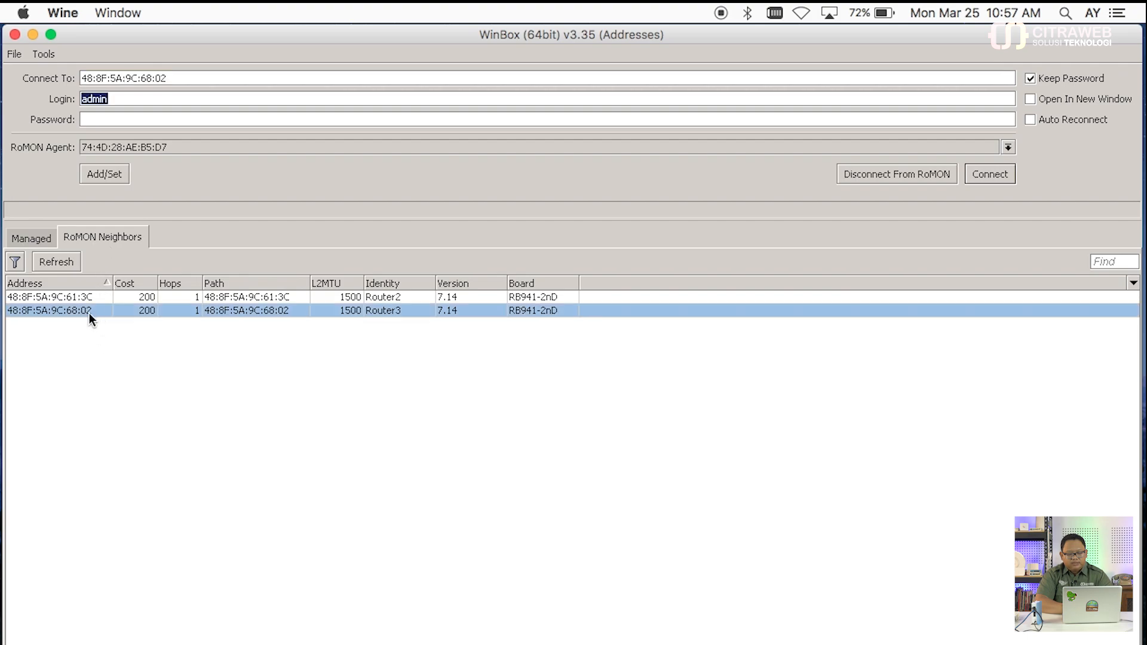
click(987, 175)
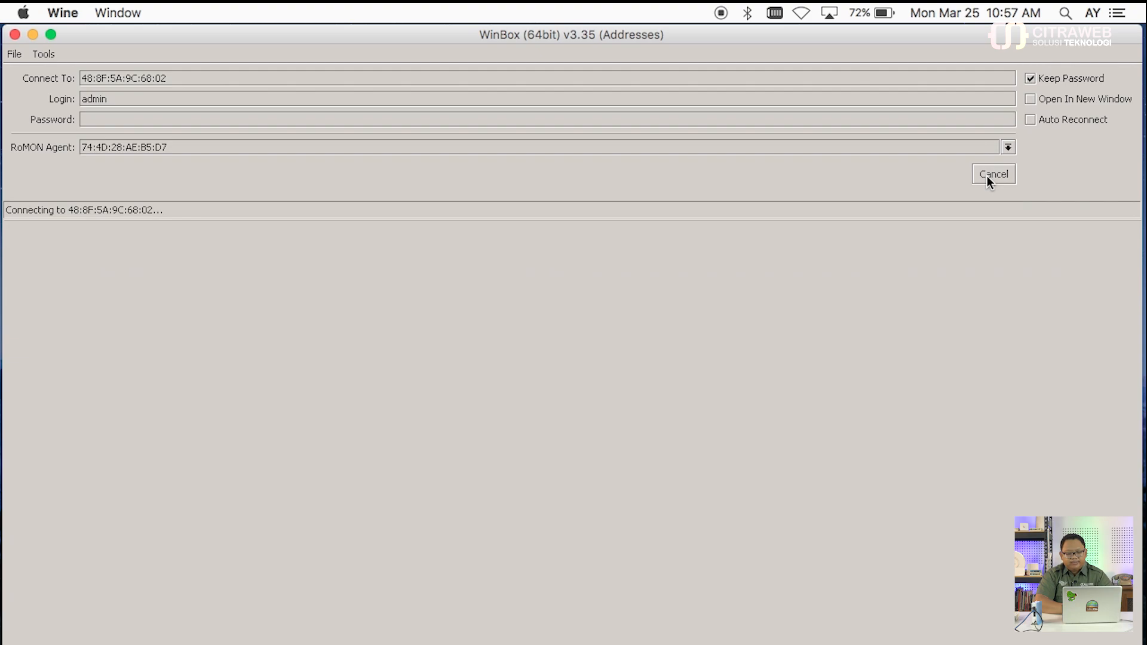
click(987, 175)
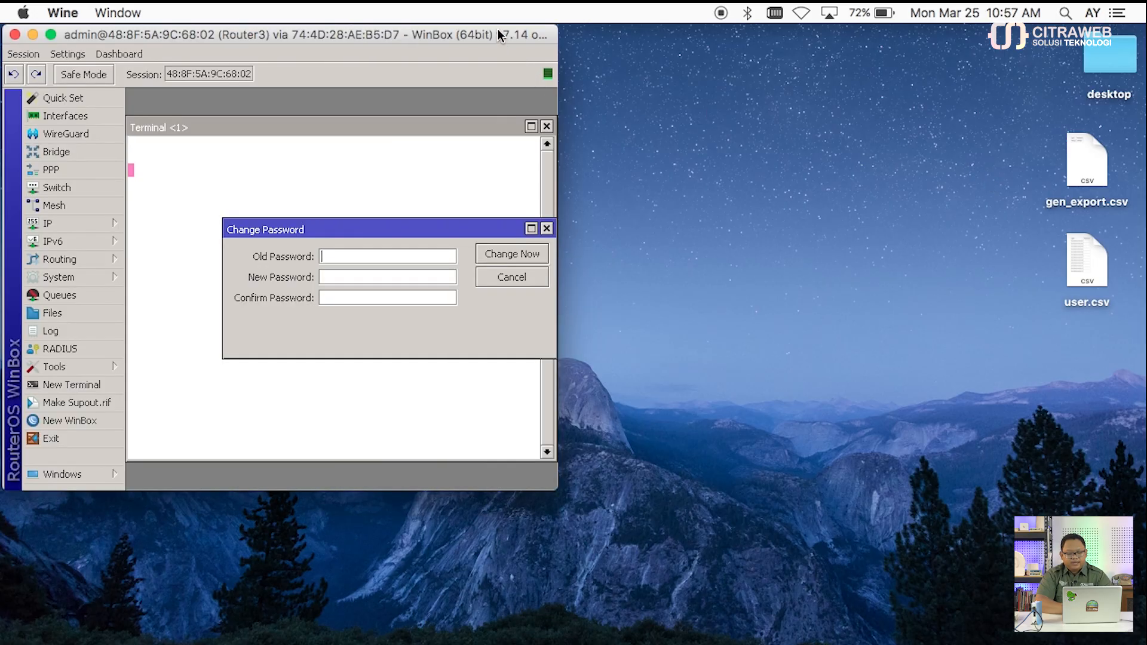
Step: Maximize the Router3 session, dismiss the startup prompts, and zoom in the interface
double_click(497, 29)
click(544, 228)
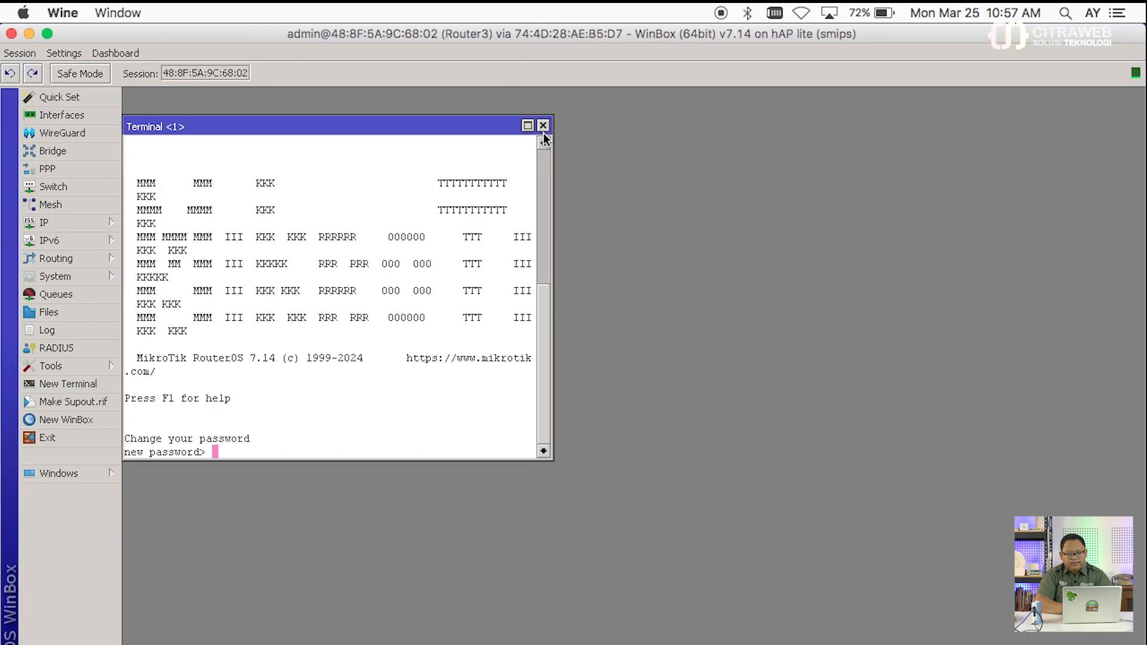
click(542, 126)
click(67, 52)
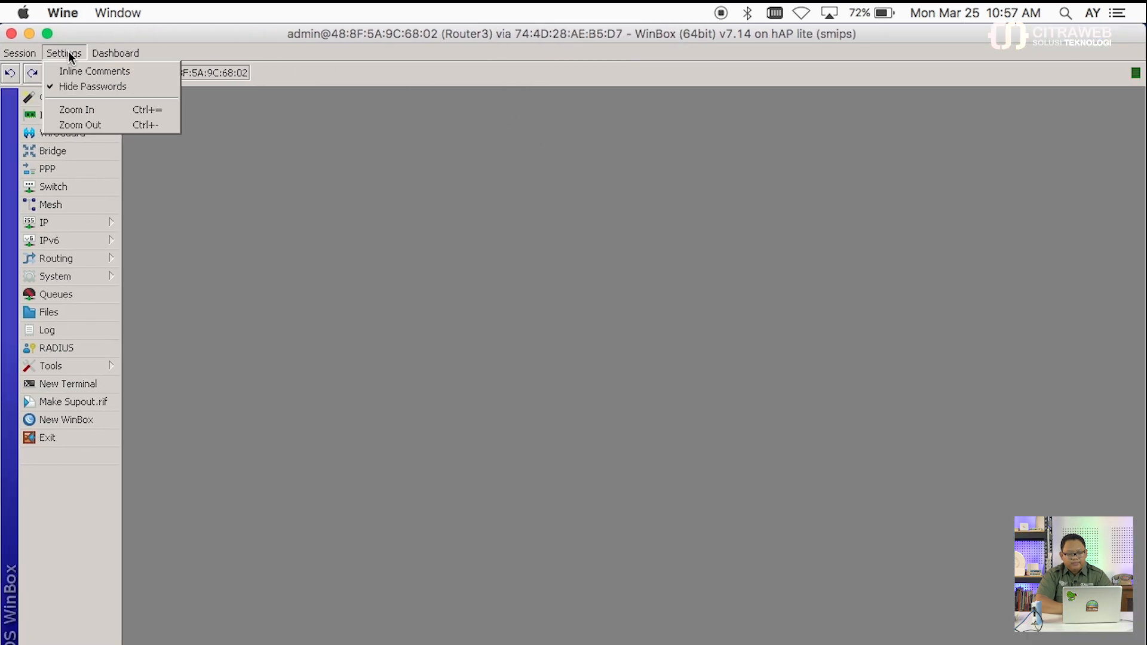
click(92, 110)
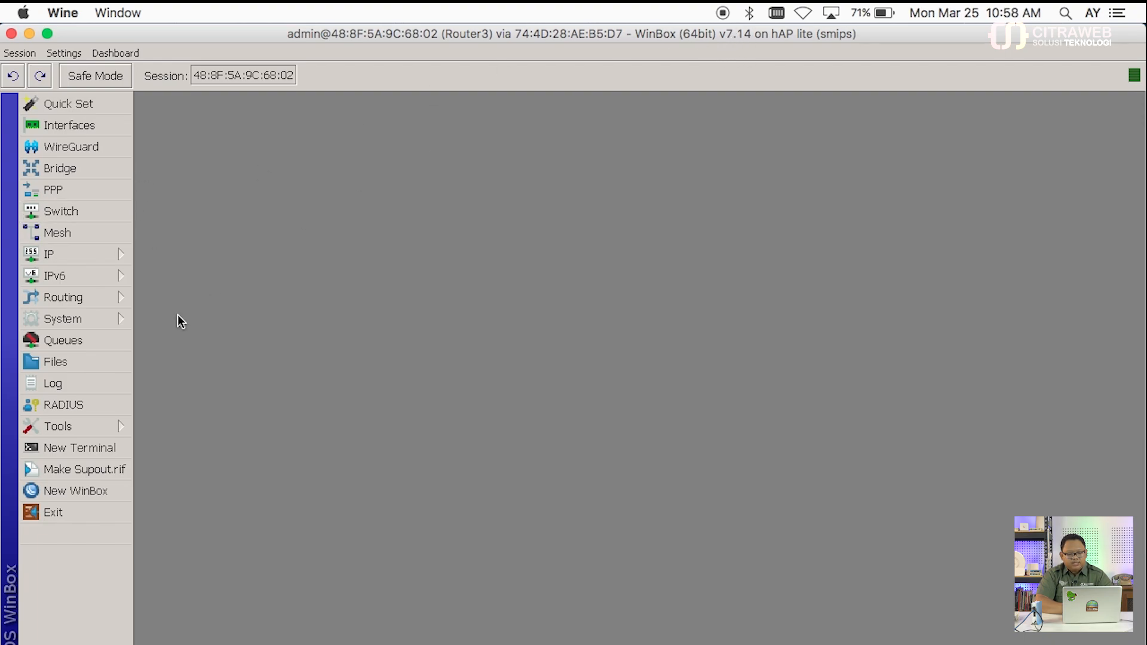
Step: Open Router3's IP address list, checking 10.10.3.2/24 and 10.10.4.1/24
click(119, 256)
click(171, 187)
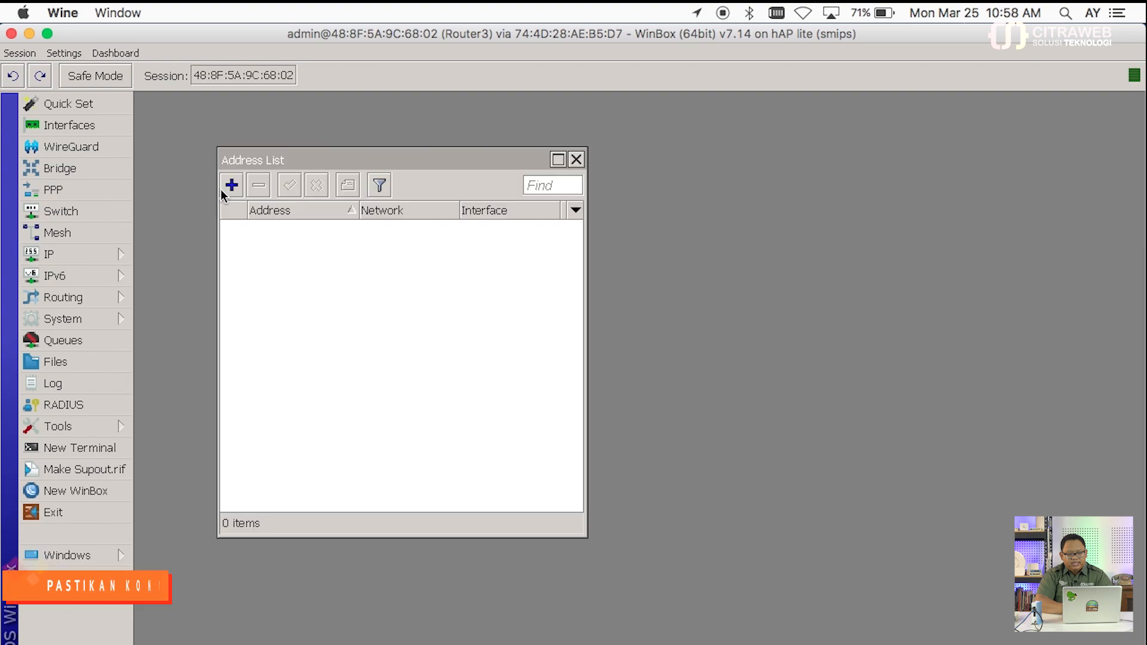
drag(312, 161, 874, 102)
click(882, 175)
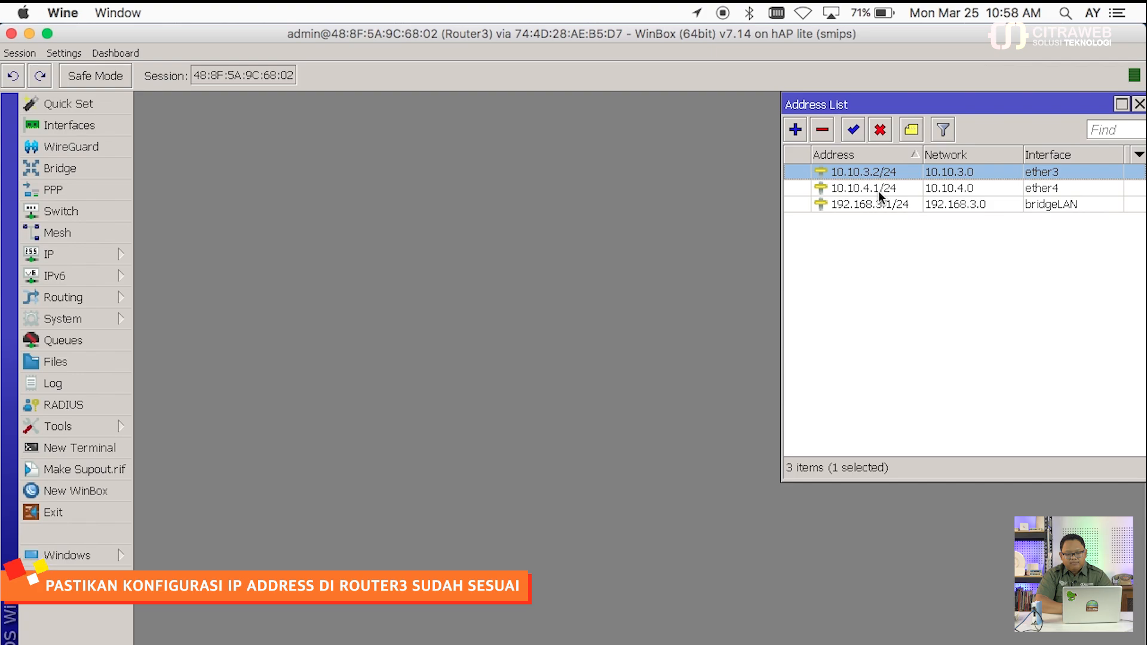
click(878, 191)
Step: Open Router3's neighbor list, compare it with the addresses, then close it
click(113, 257)
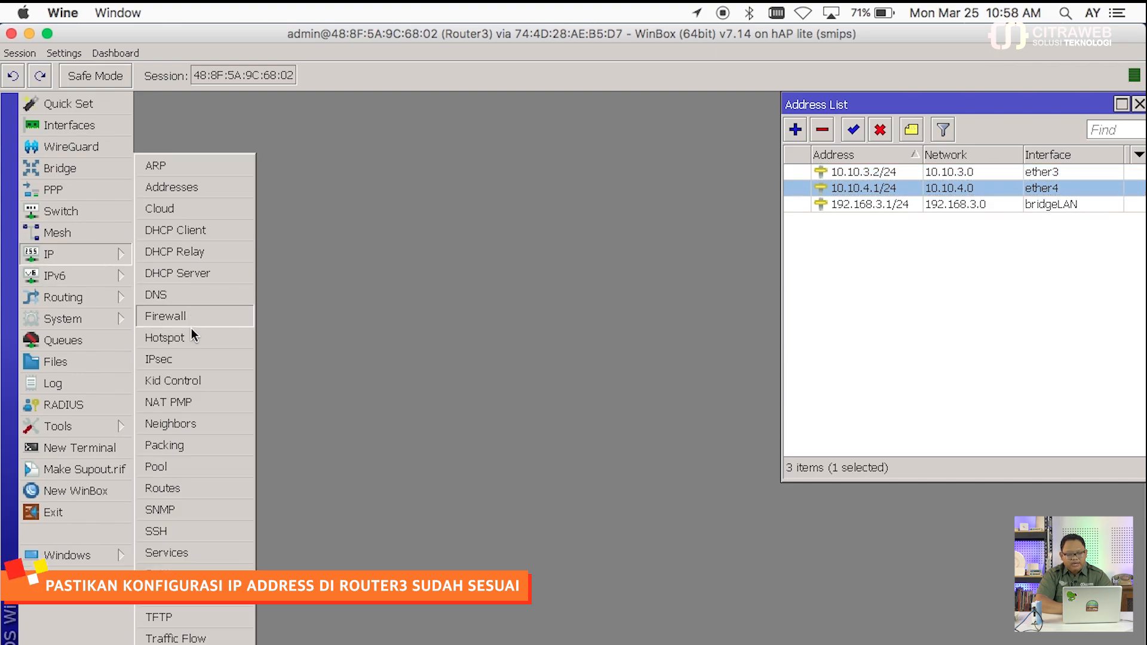
click(191, 428)
drag(391, 238, 377, 235)
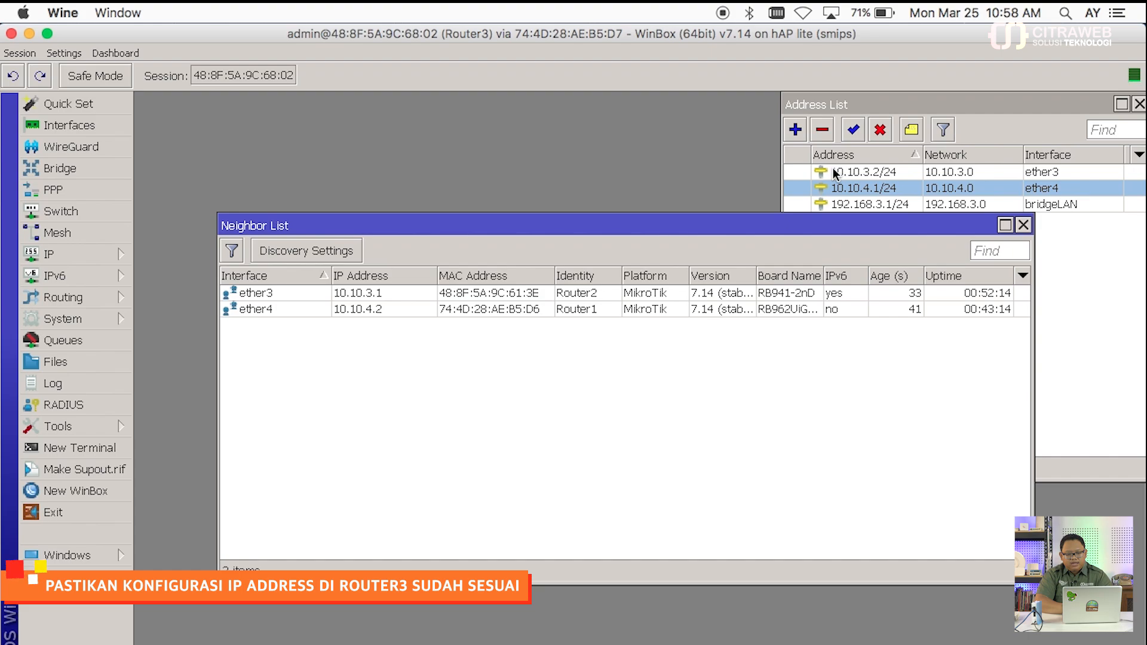
drag(499, 225, 435, 109)
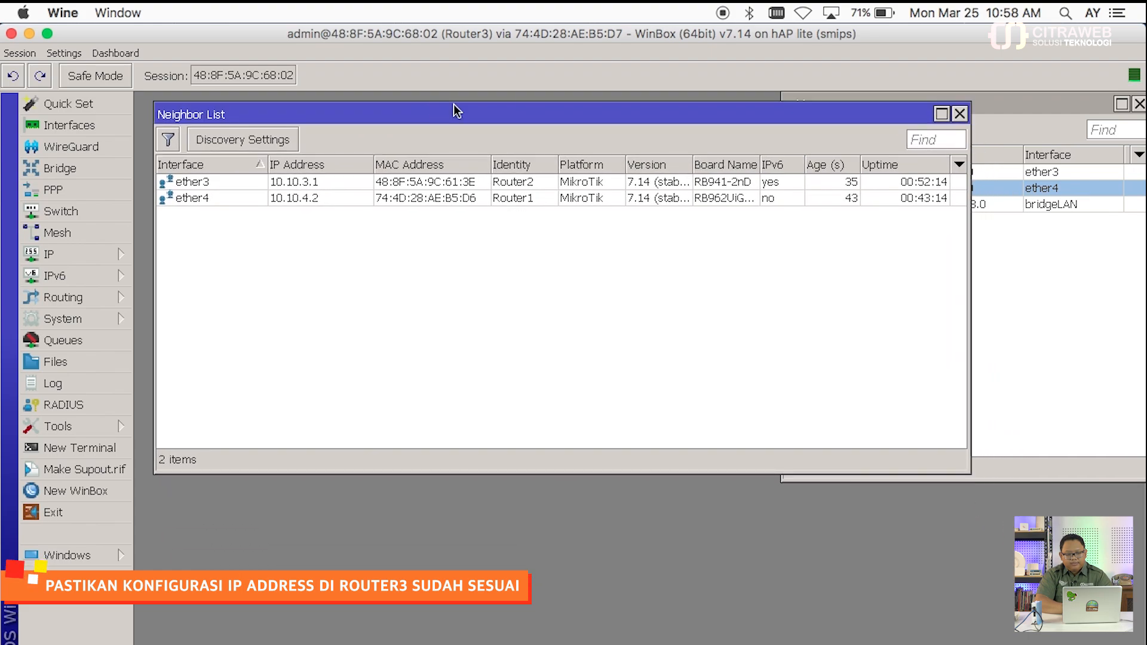
click(1010, 110)
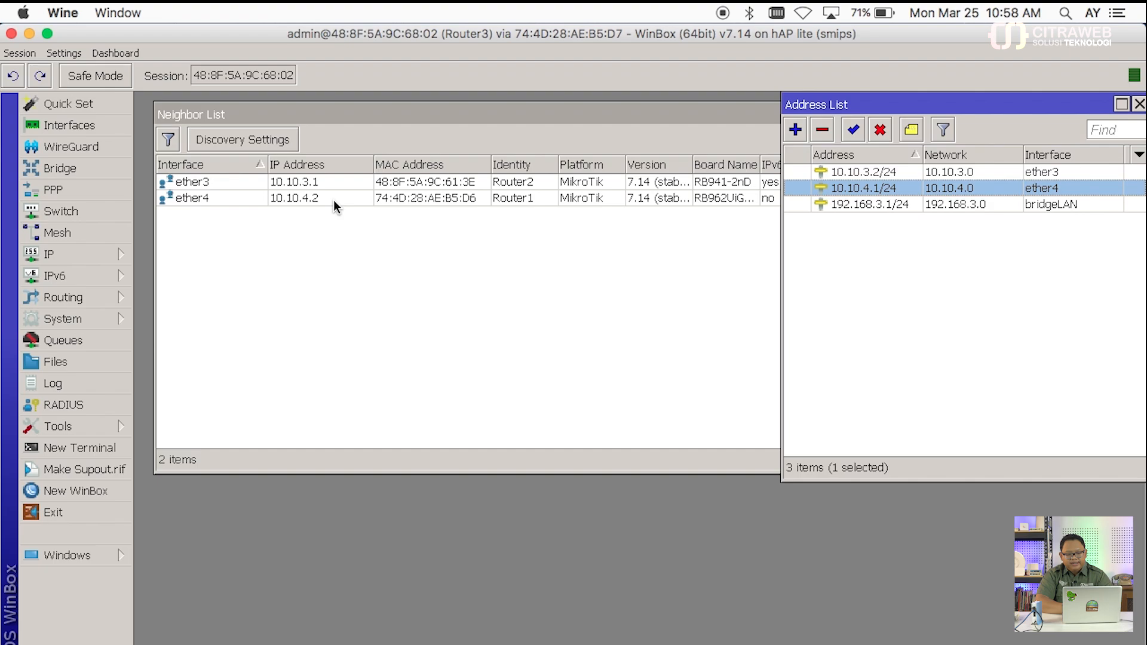
click(601, 115)
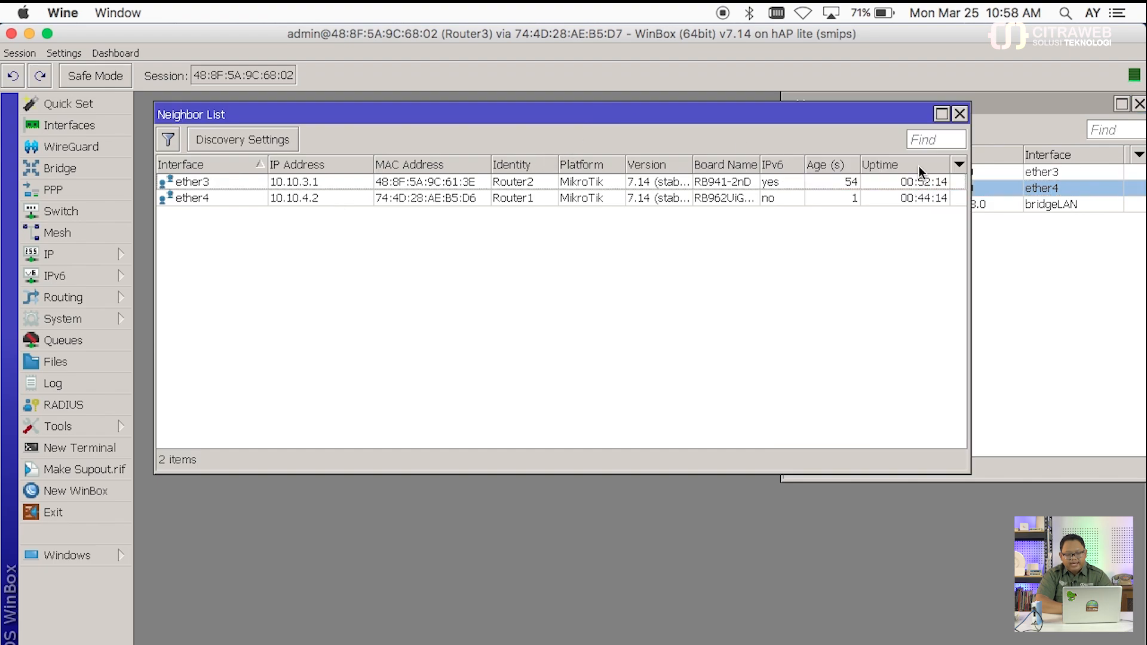
click(959, 113)
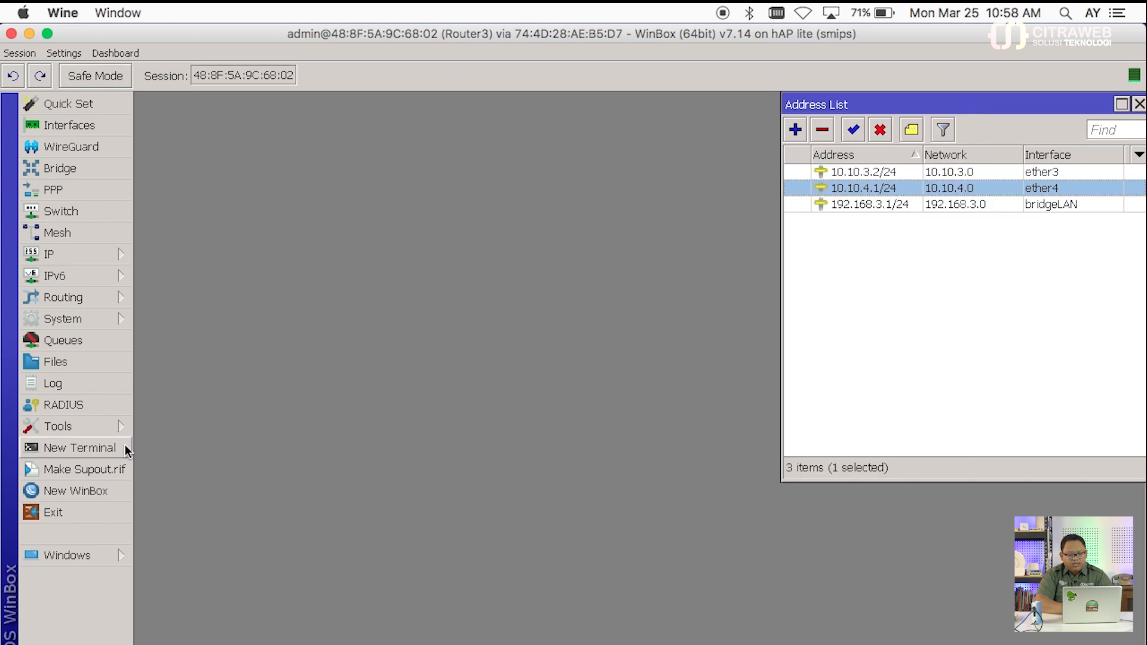
Step: Open a resized terminal on Router3, skip the password prompt, and enter routing/isis
click(122, 448)
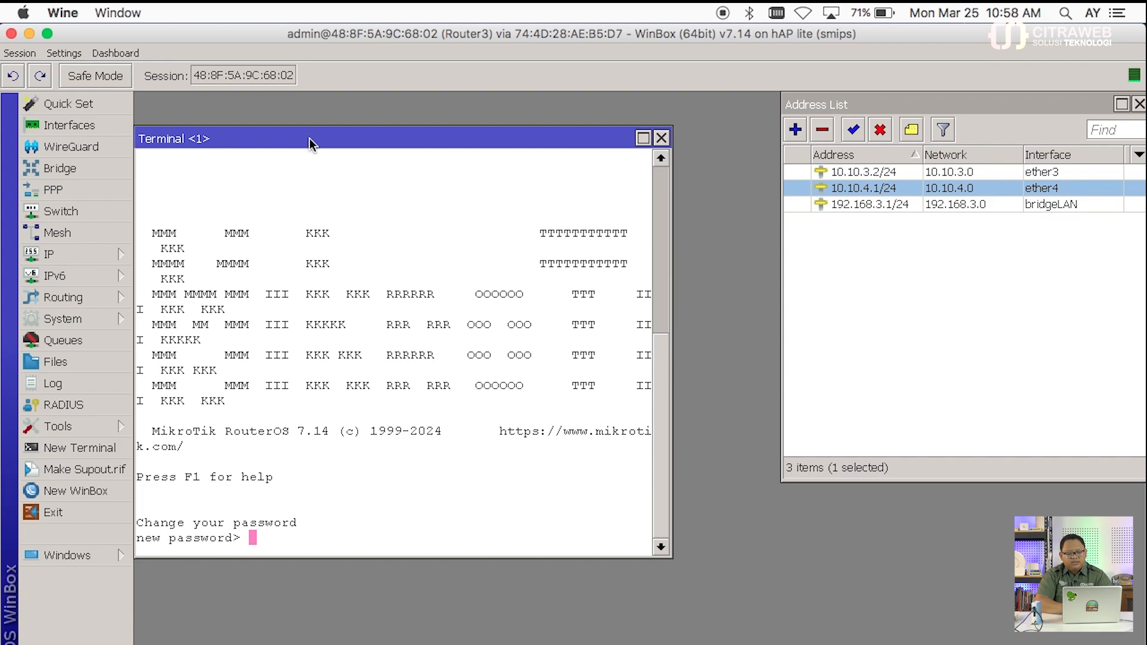
drag(323, 141, 333, 110)
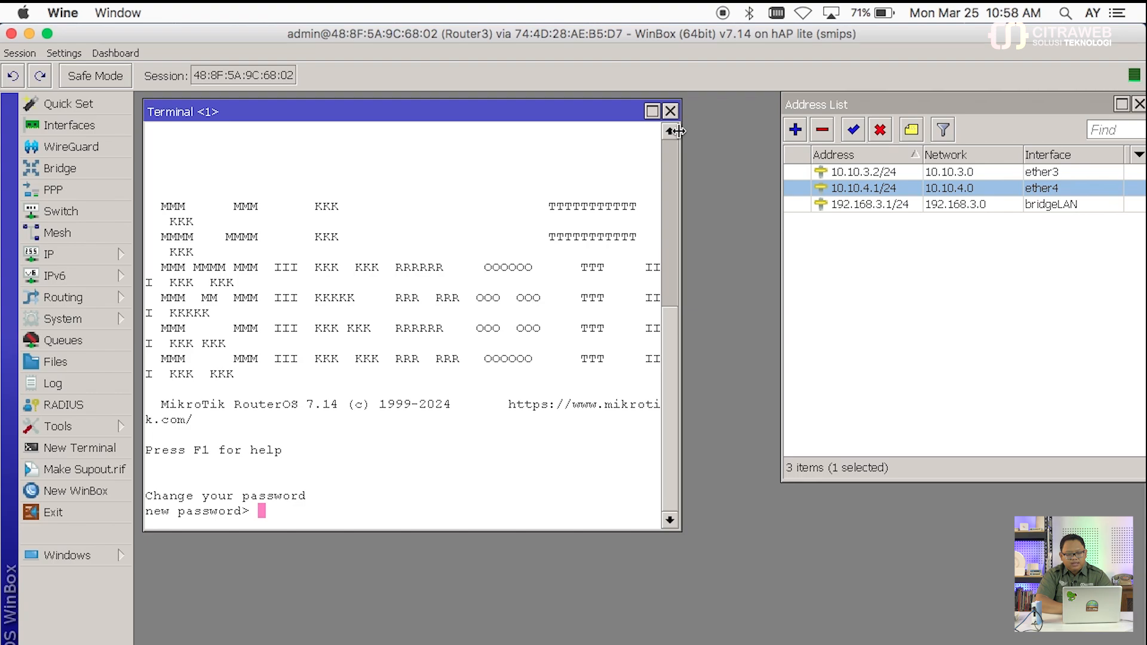
drag(678, 131, 775, 131)
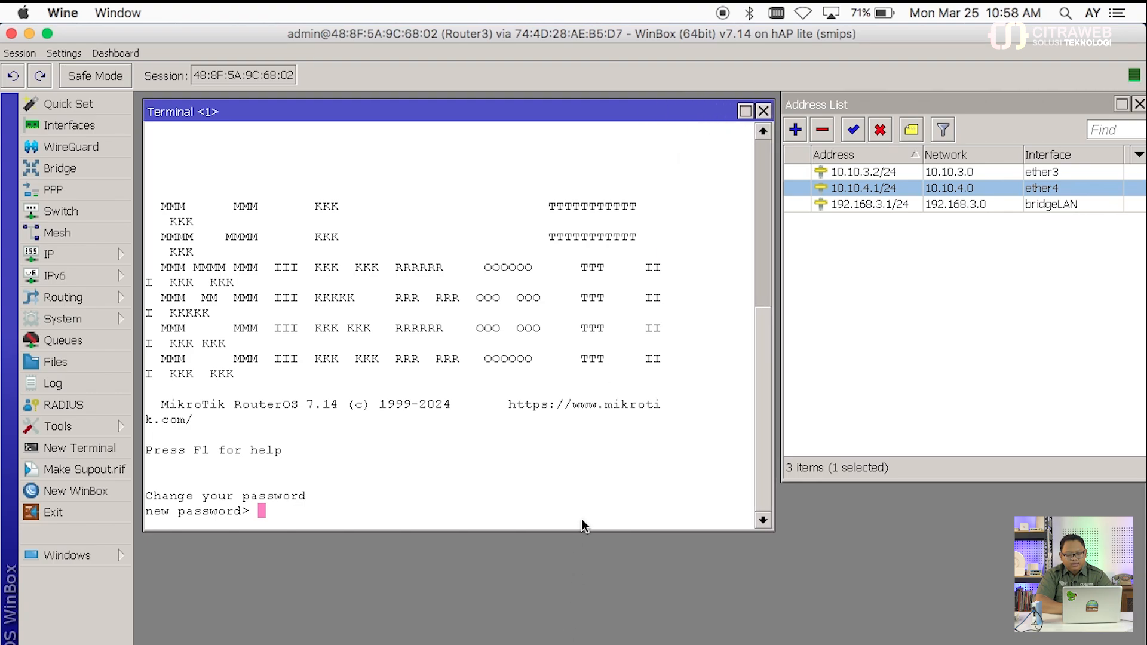
drag(584, 530, 609, 337)
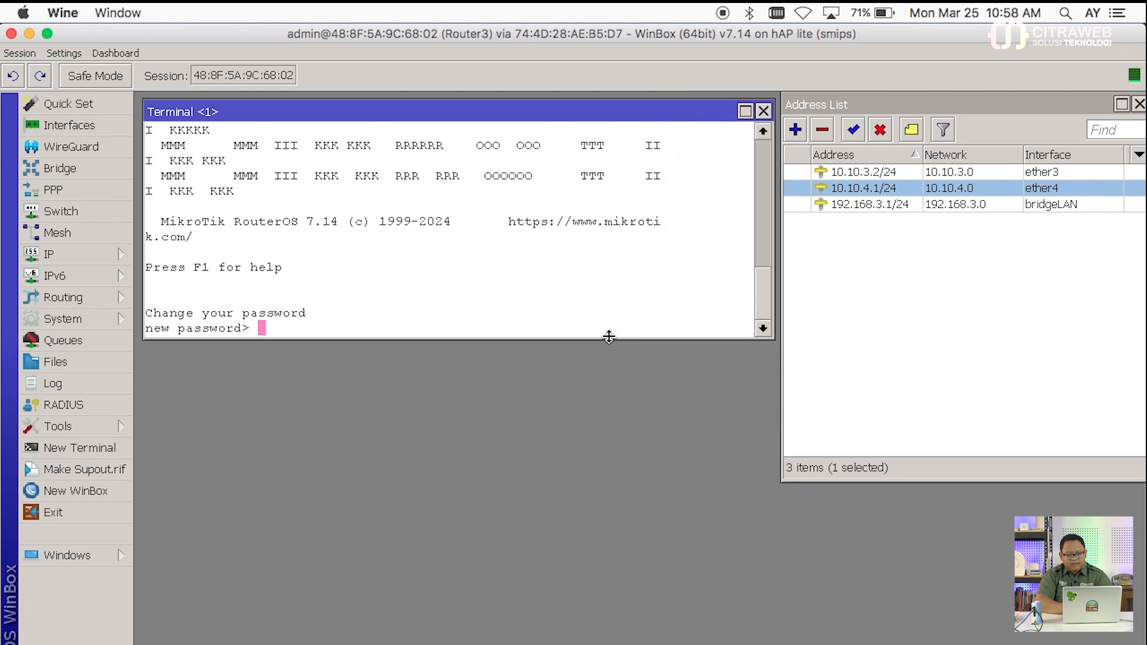
key(Return)
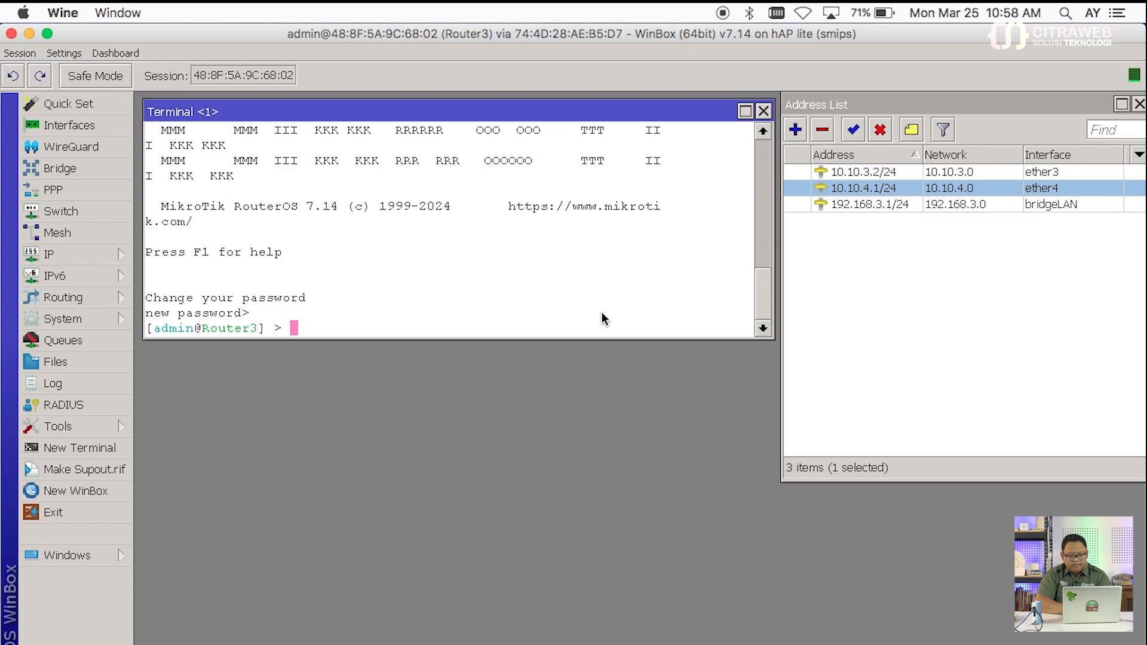
text(routing/is)
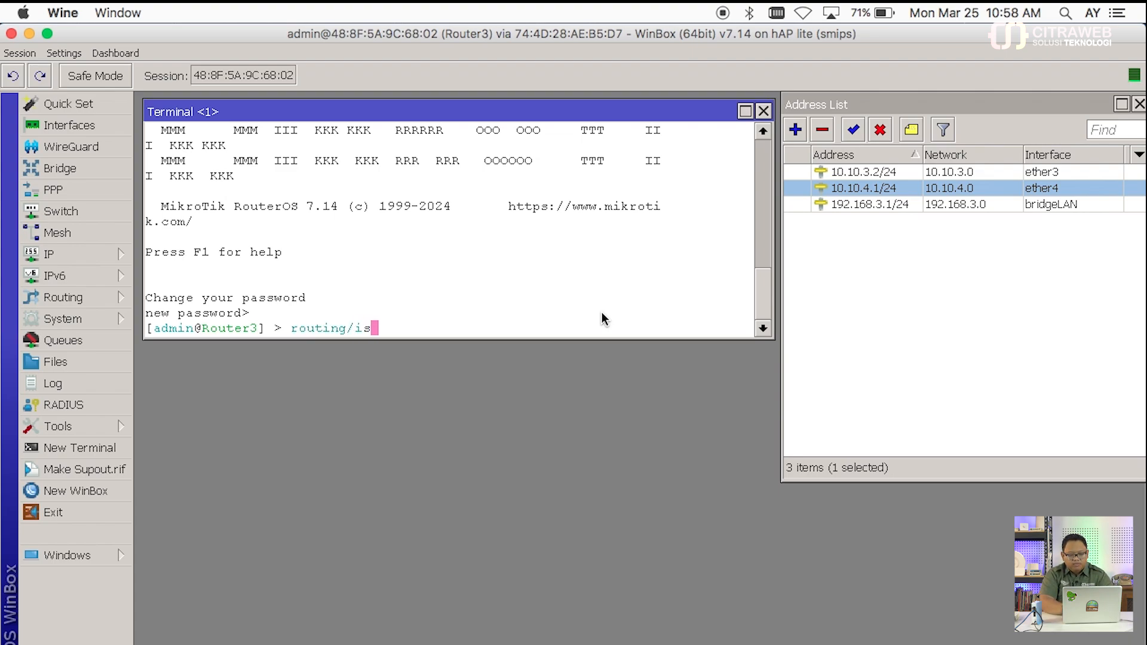
text(is/)
key(Return)
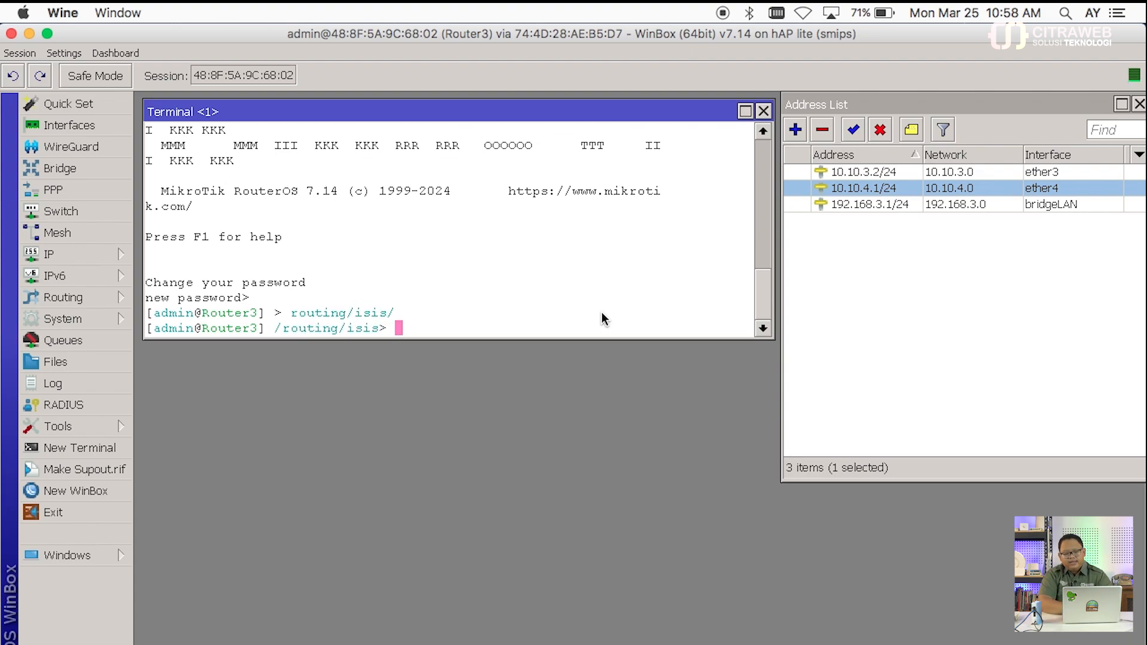
text(instance/a)
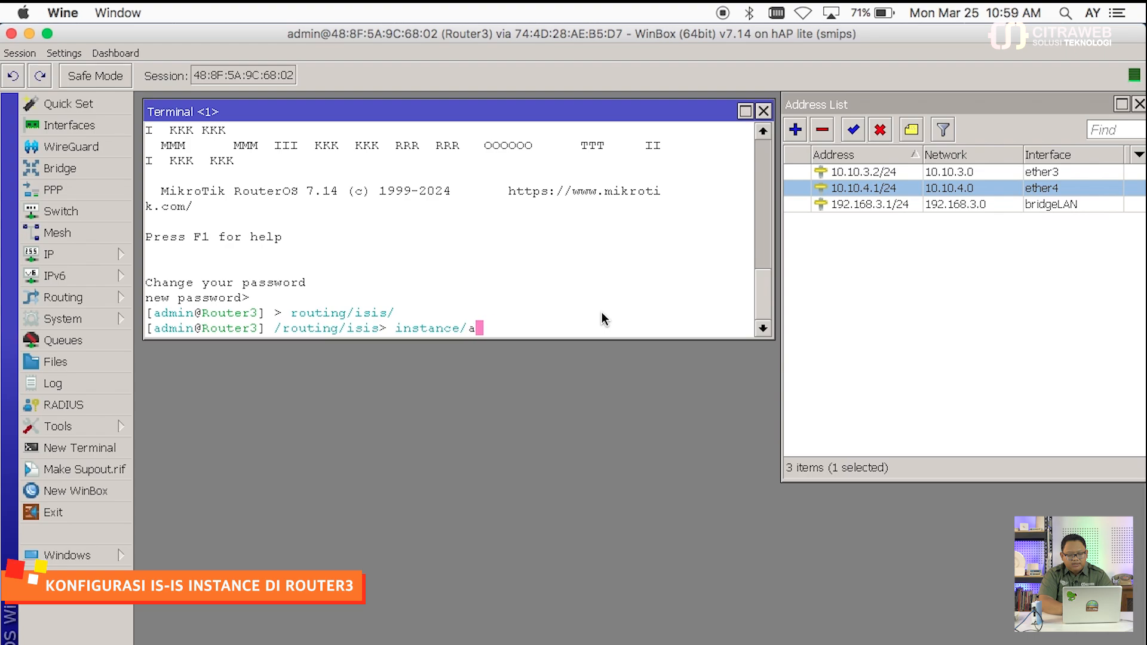
text(dd name=i)
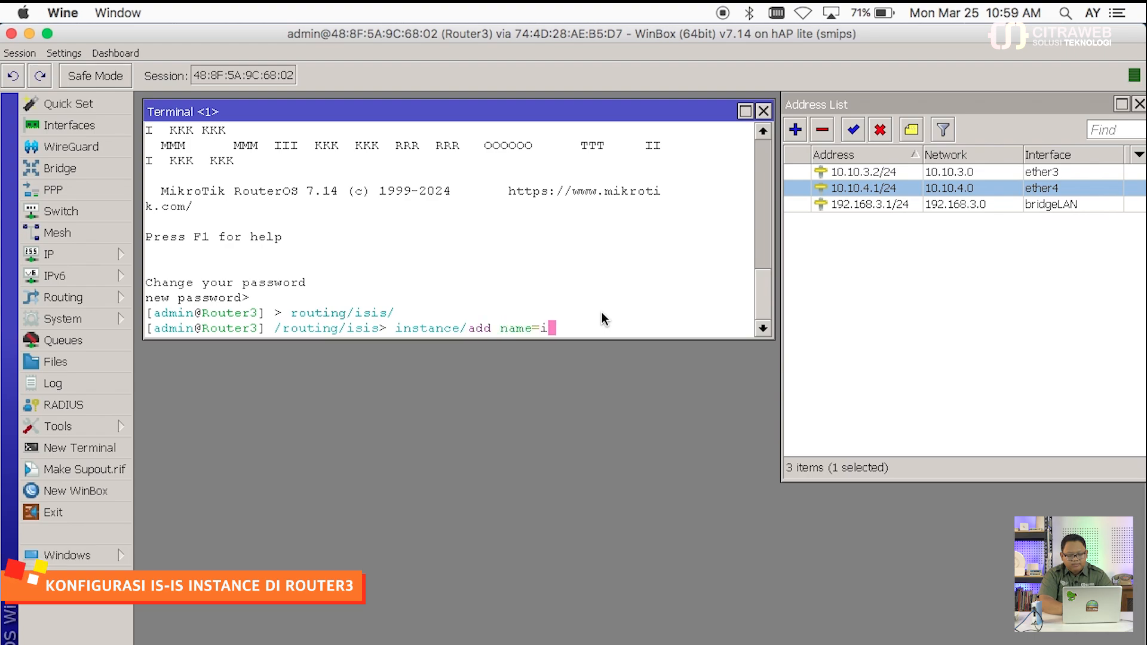
text(nstance1)
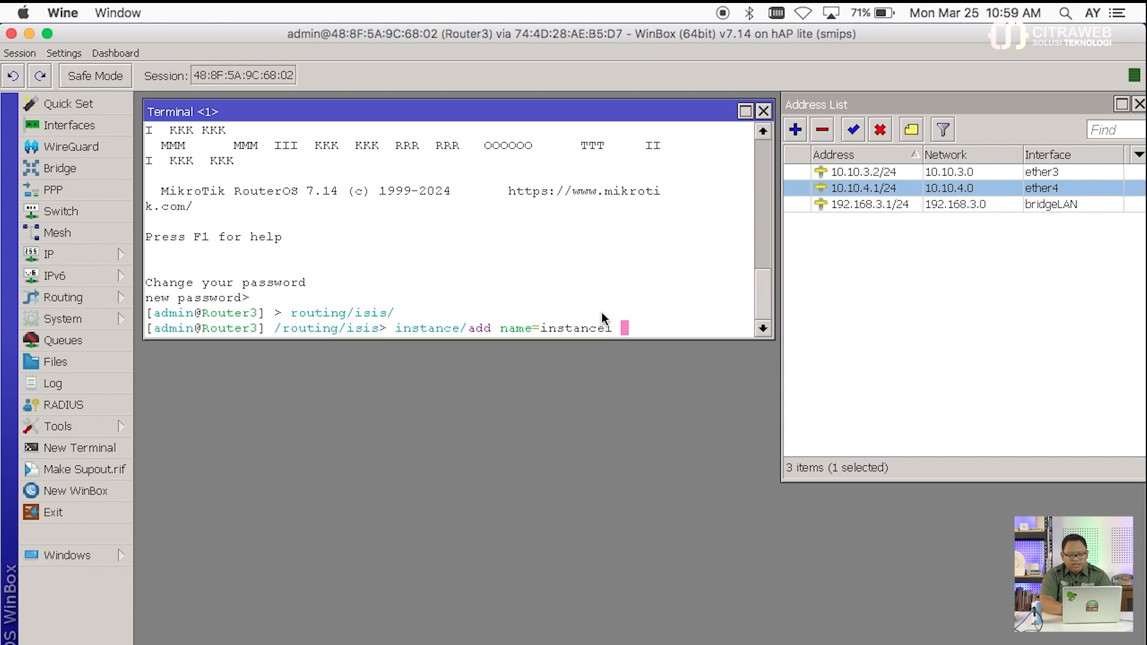
Step: Create instance1 with afi=ip, areas=49.0001 and system-id 0000.0000.0003
text(afi=ip areas)
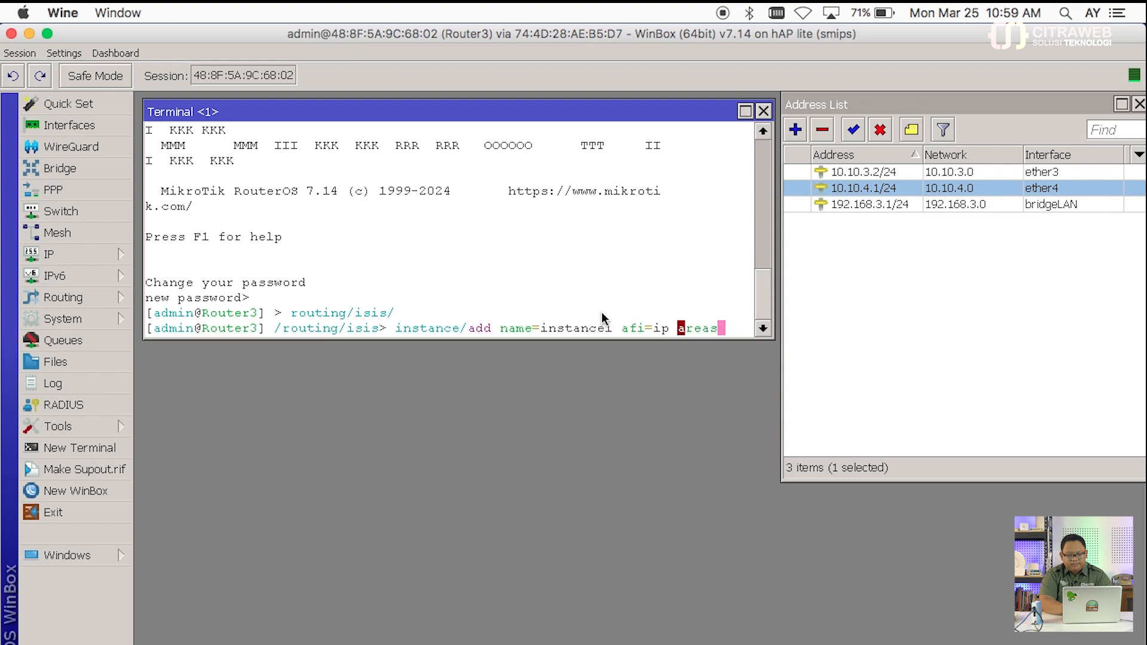
text(=)
text(49.)
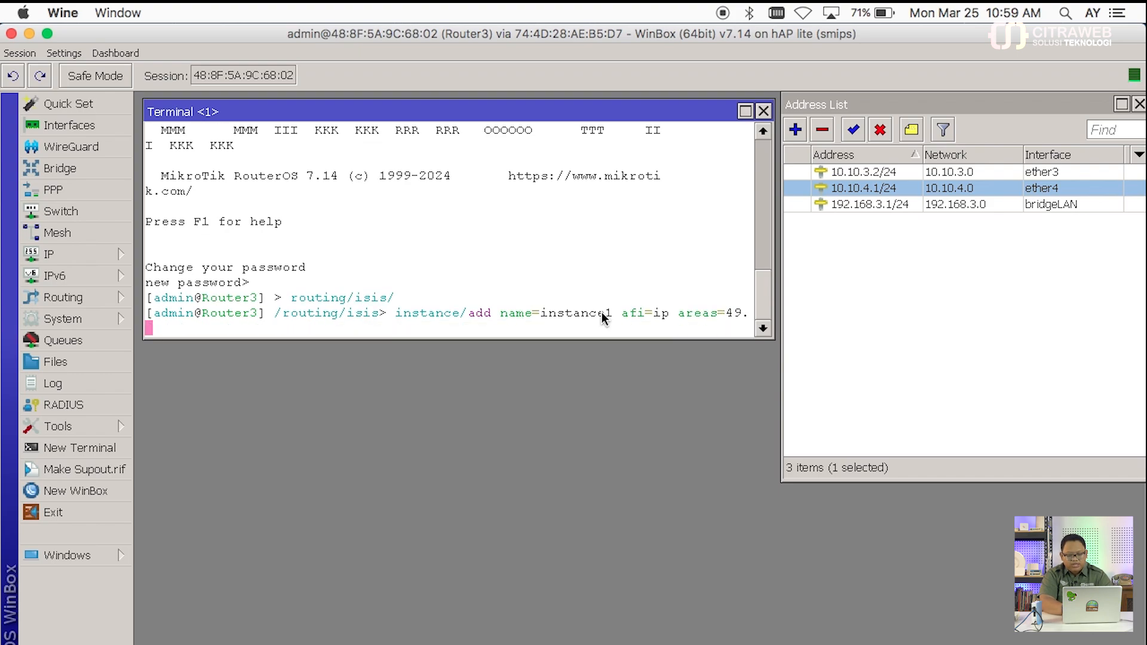
text(0001 system-id=)
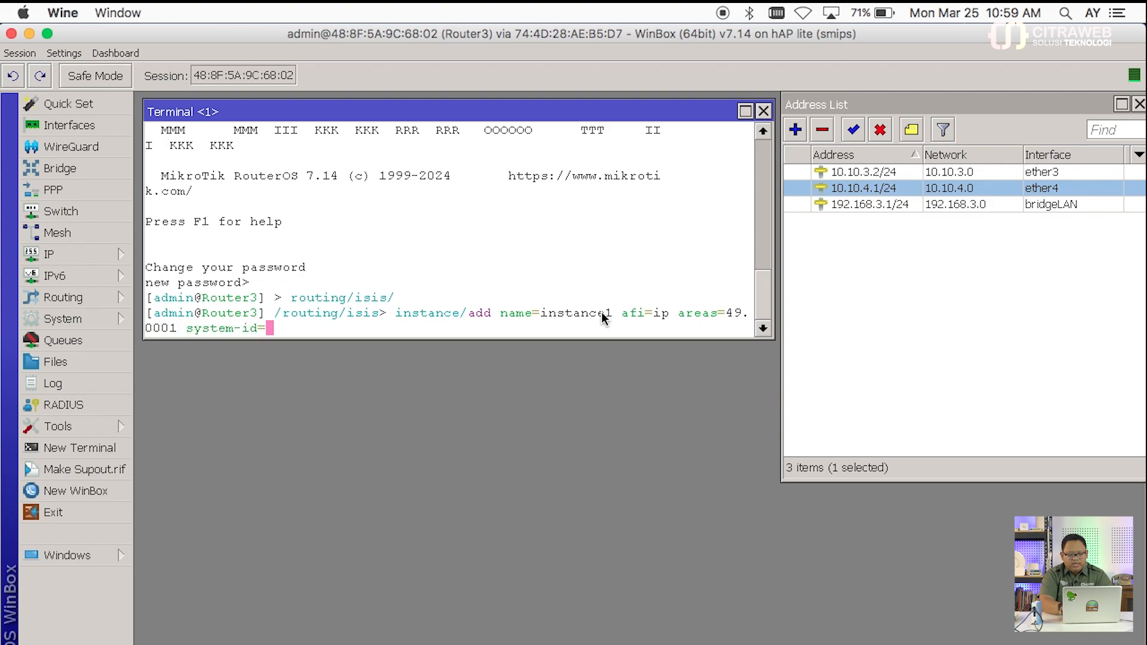
text(0000.0000.000.)
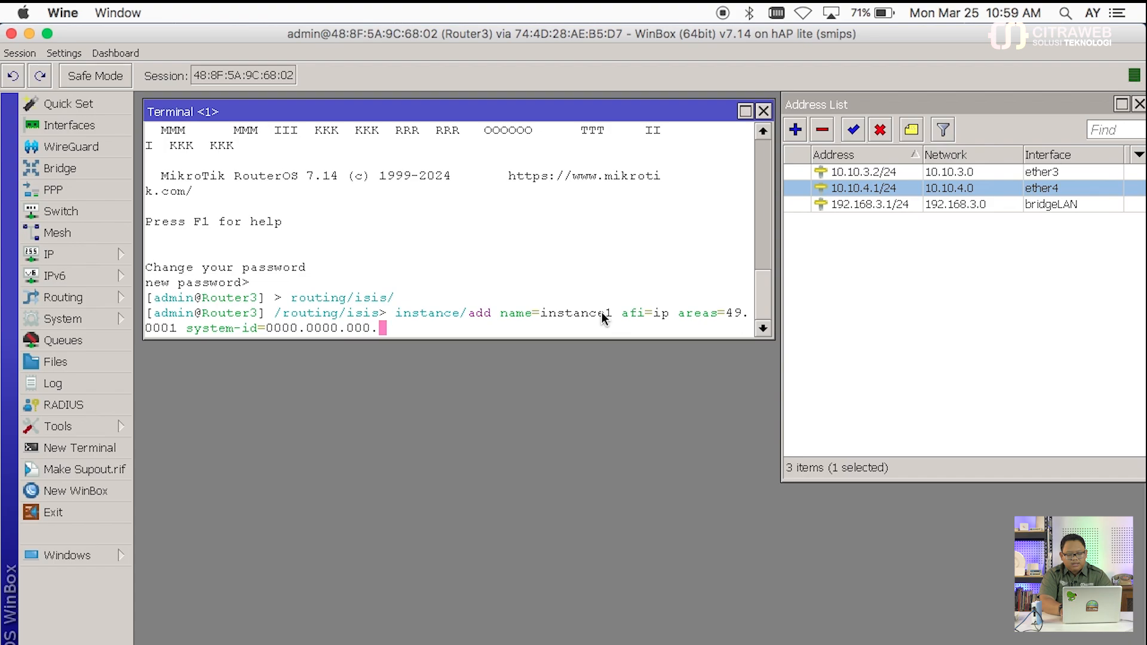
key(BackSpace)
text(3)
key(Return)
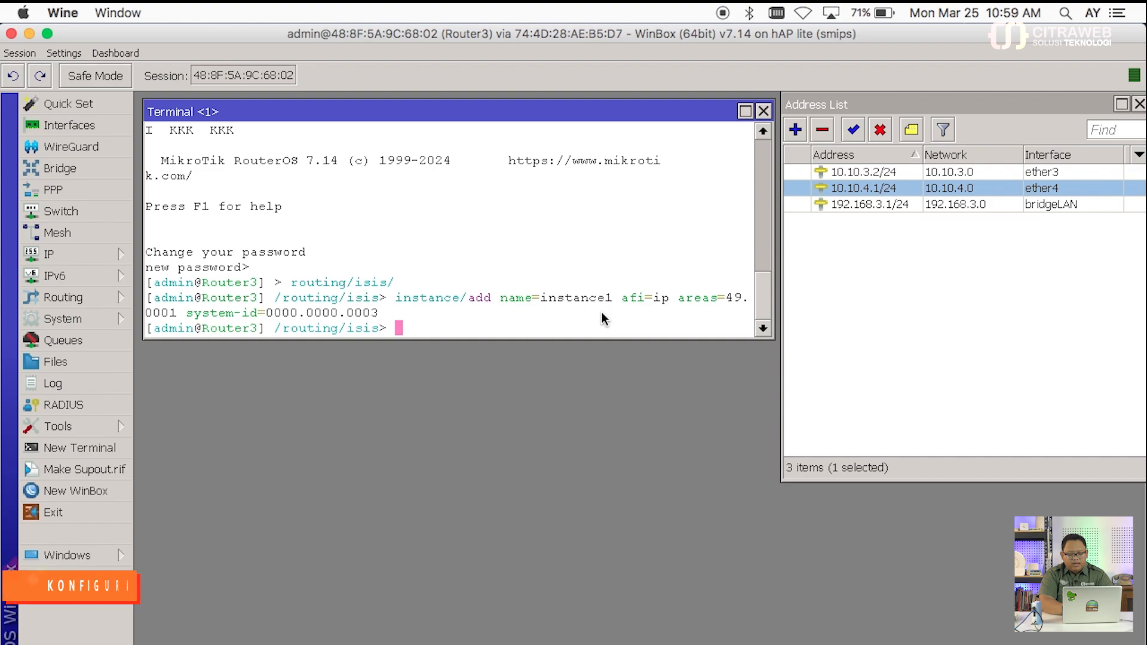
Step: Add an l1 interface template for ether3, ether4 and bridgeLAN on instance1
text(intr)
key(BackSpace)
key(Tab)
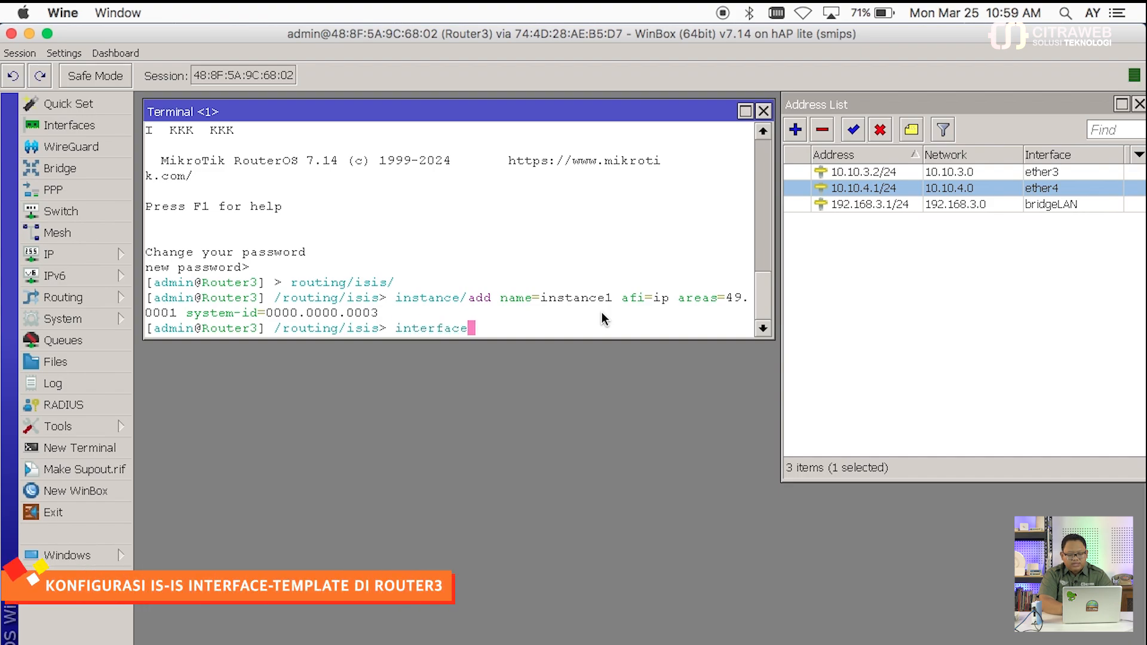
text(-)
key(Tab)
text(add inter)
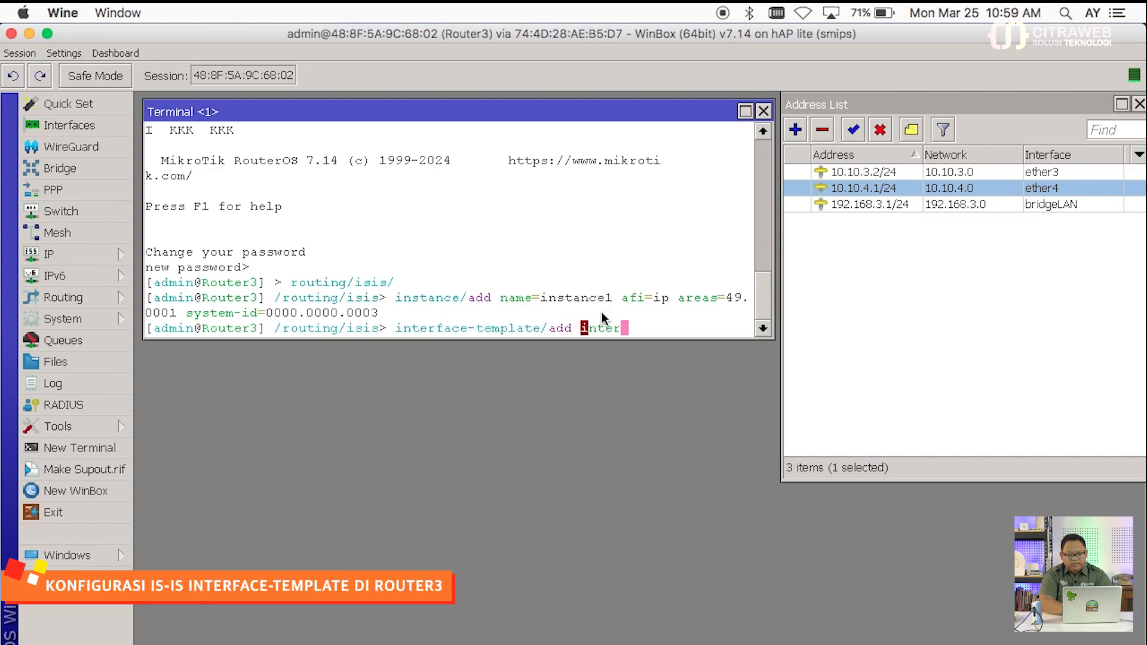
key(Tab)
text(ether)
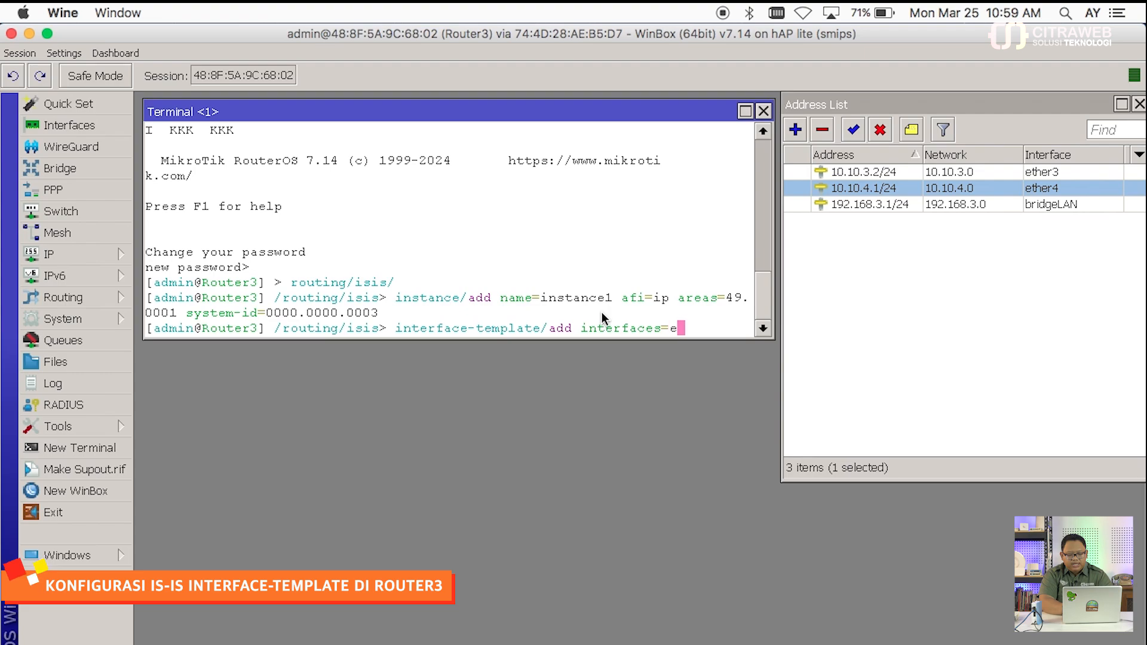
text(3,)
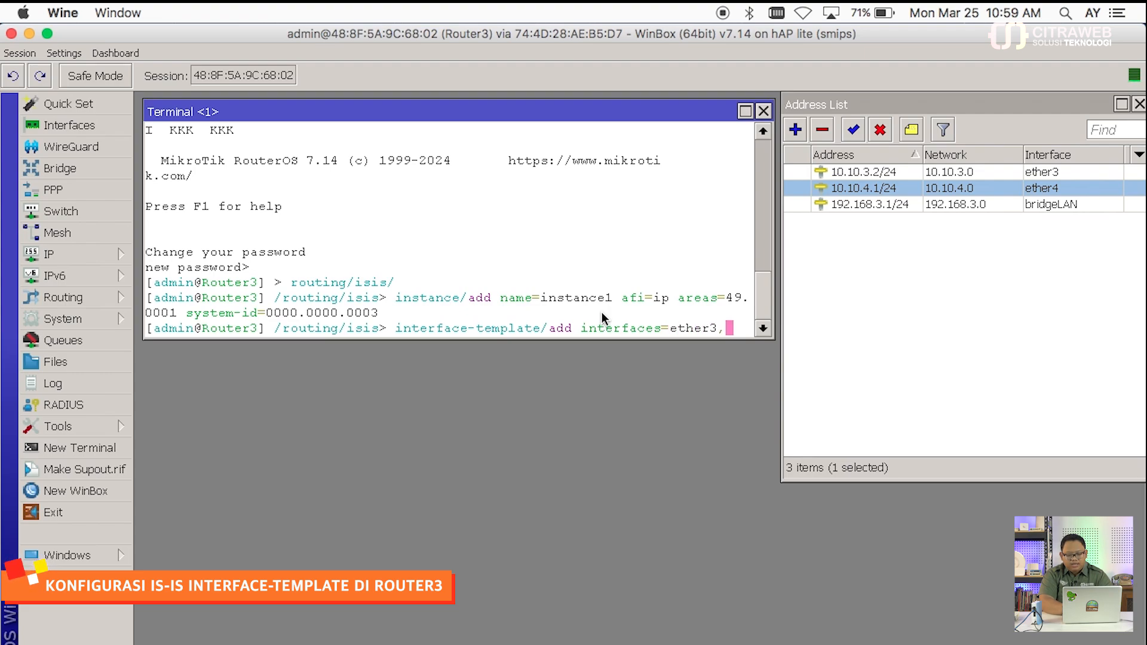
text(ether)
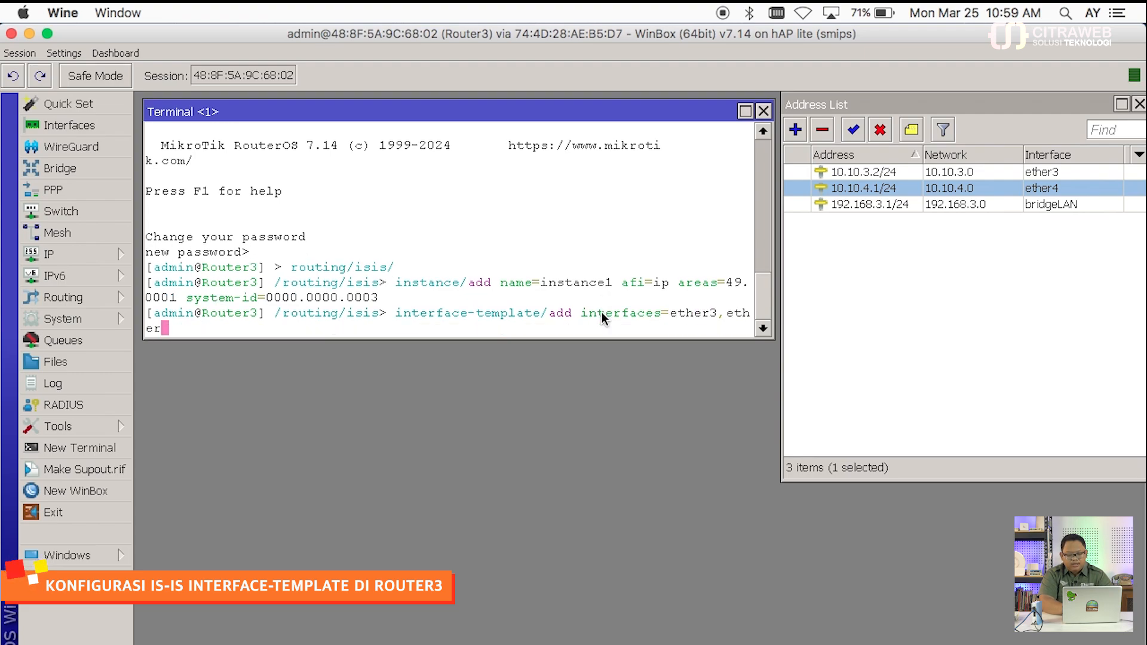
text(4,br)
key(Tab)
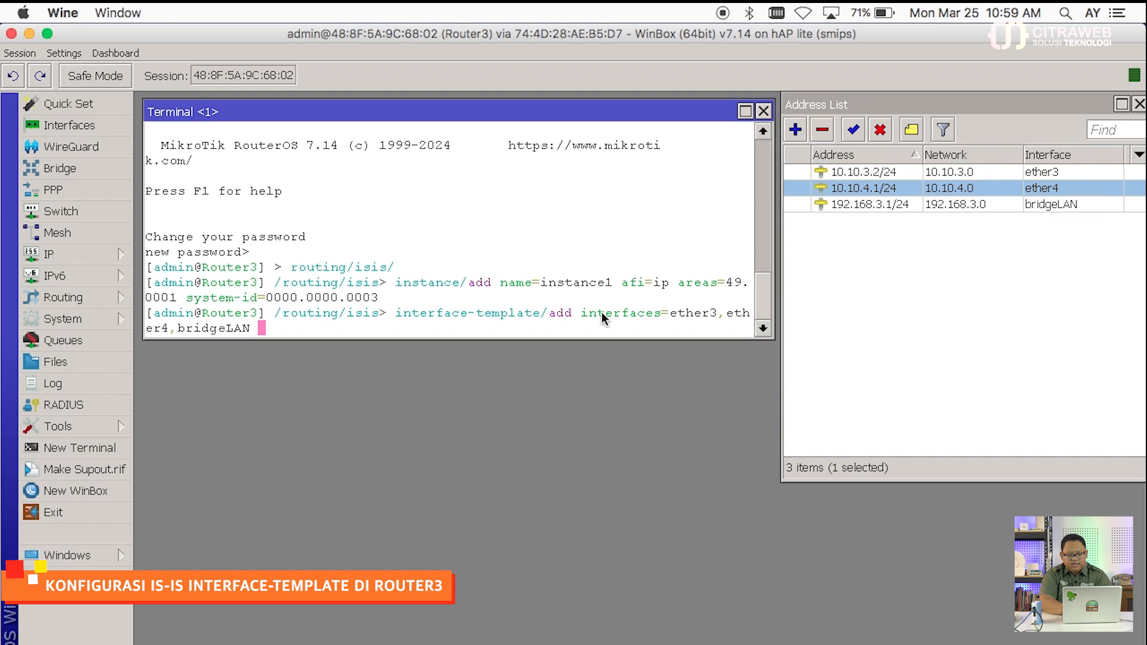
text(levels=l1 instance=i)
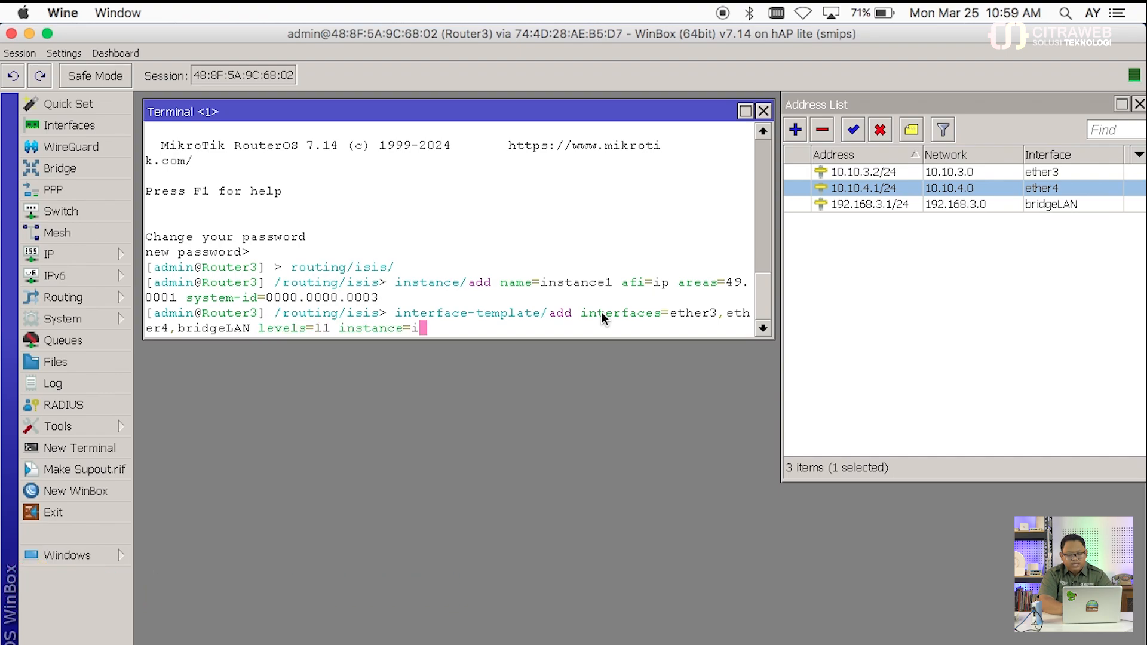
text(ns)
key(Tab)
key(Return)
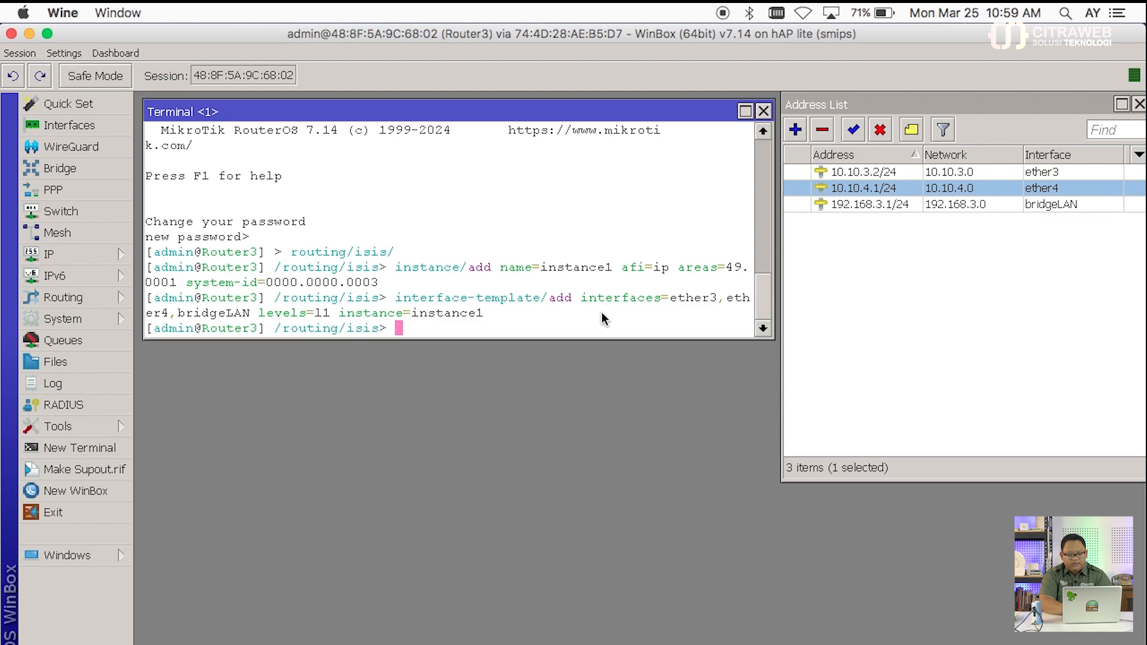
Step: Run export to review the IS-IS configuration
text(ex)
key(Tab)
key(Return)
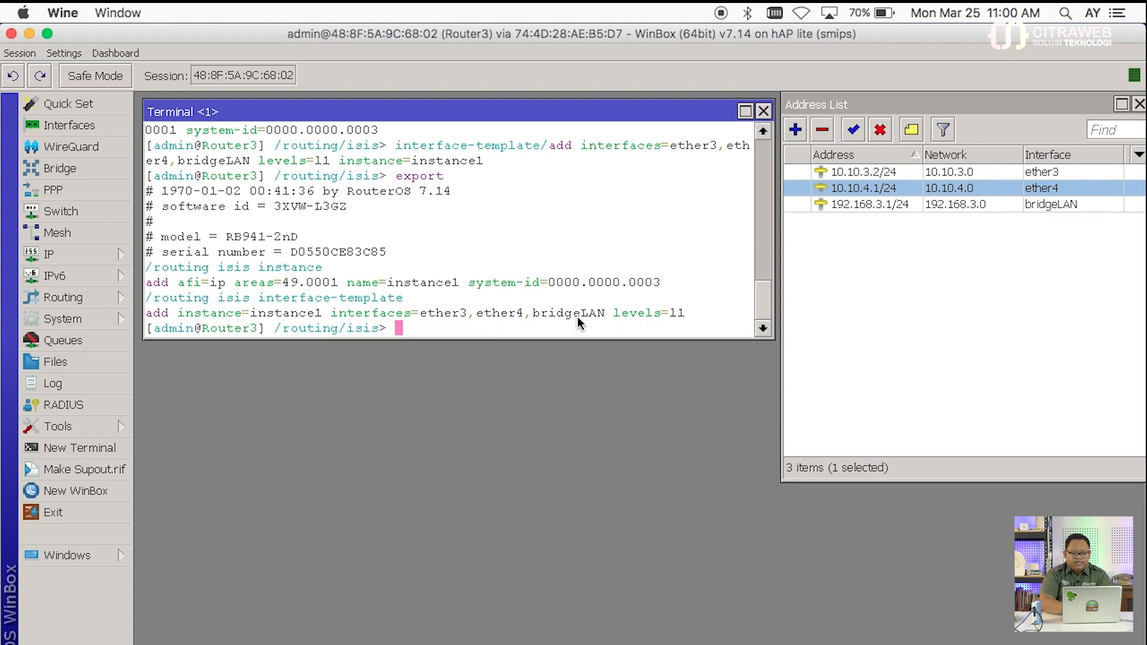
Step: Print Router3's two up IS-IS neighbours, then its route table with IS-IS routes
text(neigh)
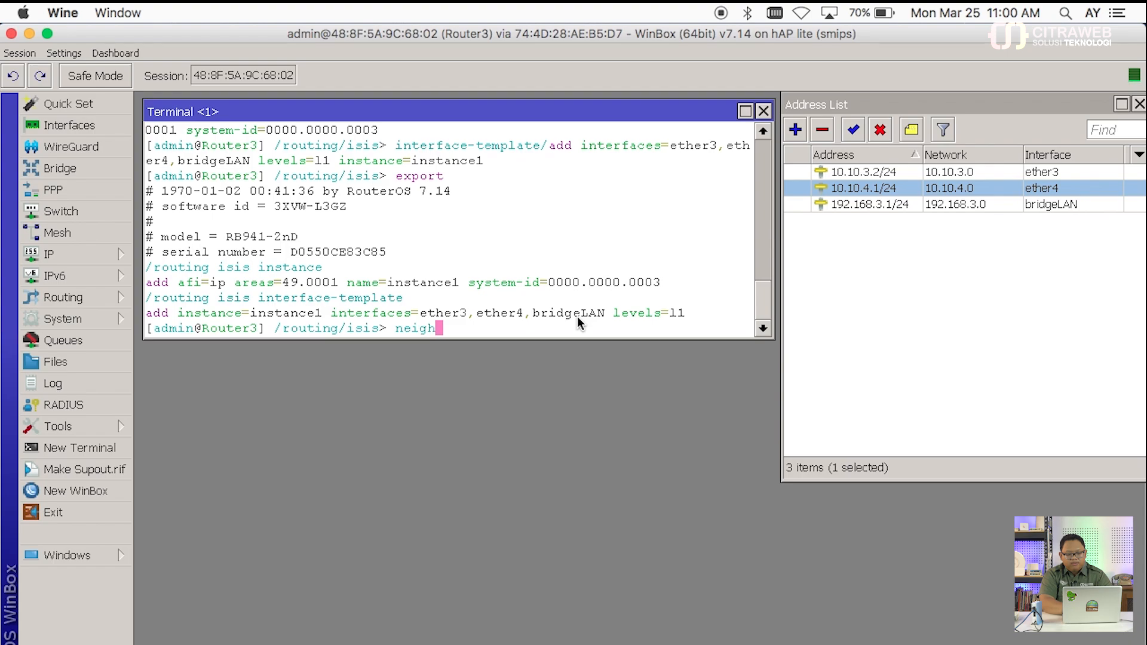
key(Tab)
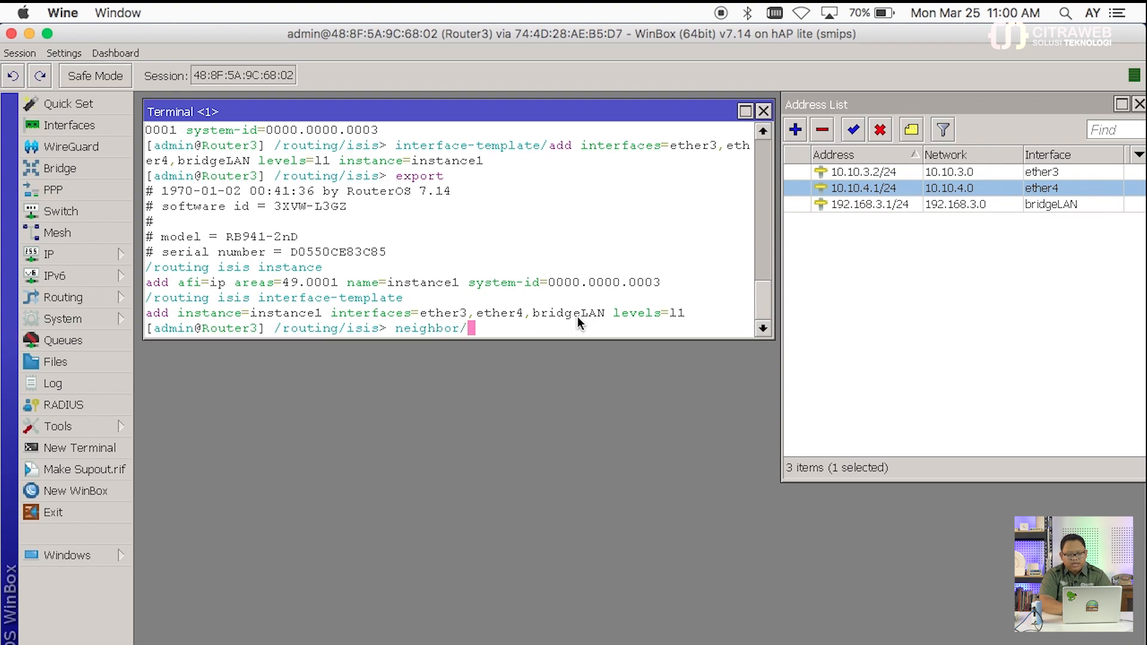
text(pr)
key(Return)
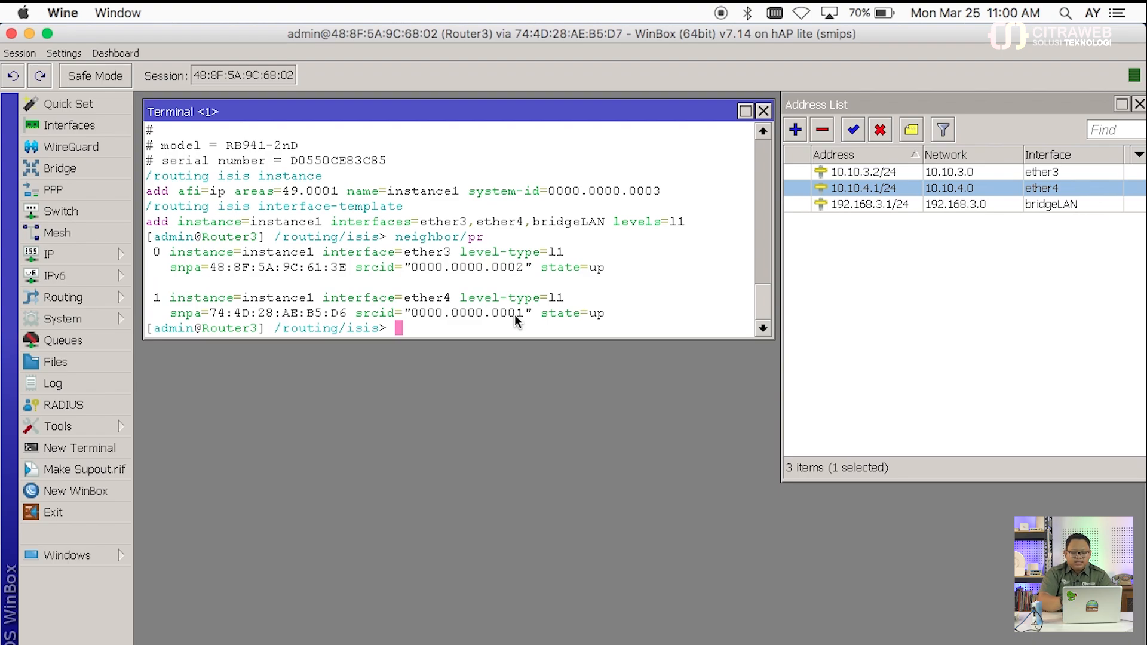
text(/ip r)
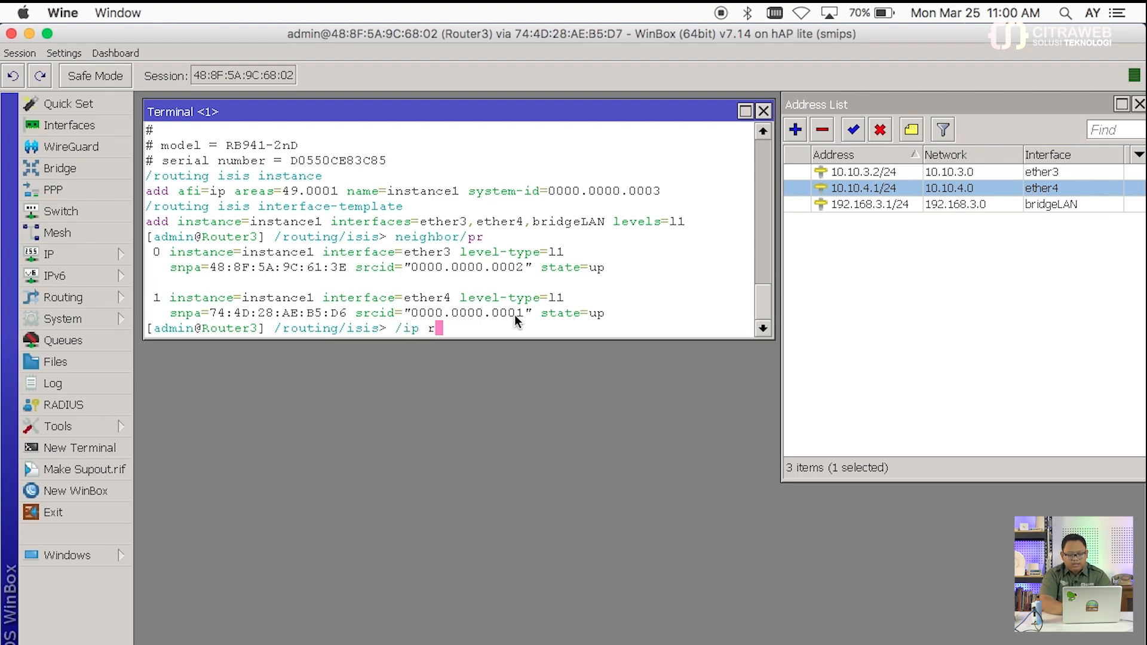
text(oute/pr)
key(Return)
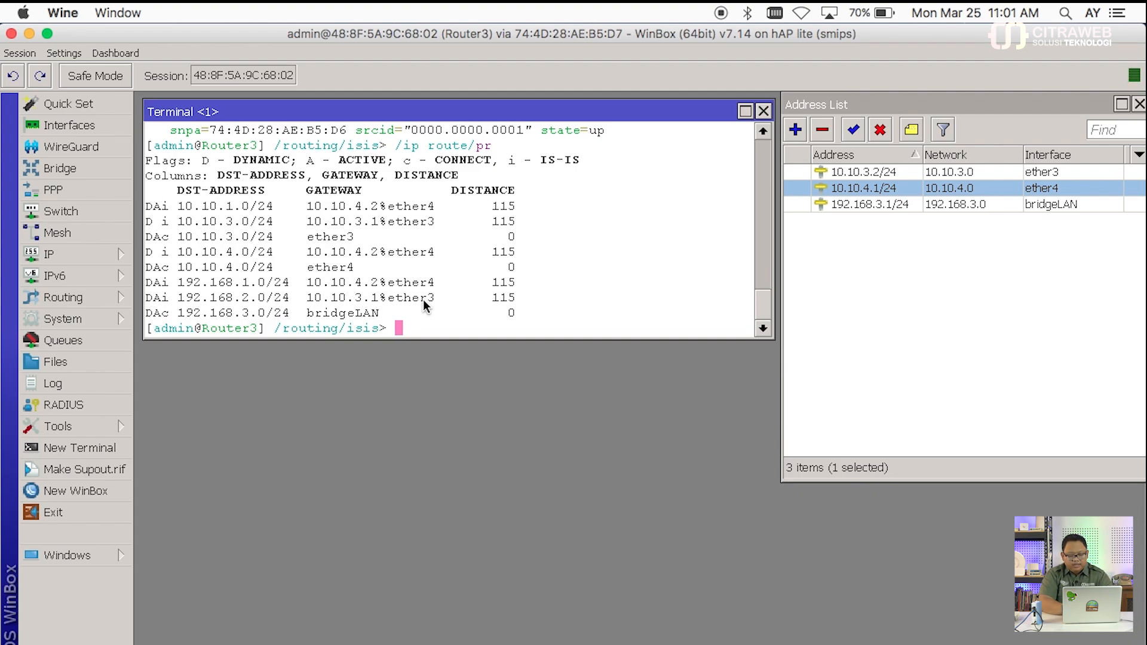
Step: From Router3's root prompt, ping 192.168.1.1 and 192.168.2.1
text(..)
key(Return)
text(..)
key(Return)
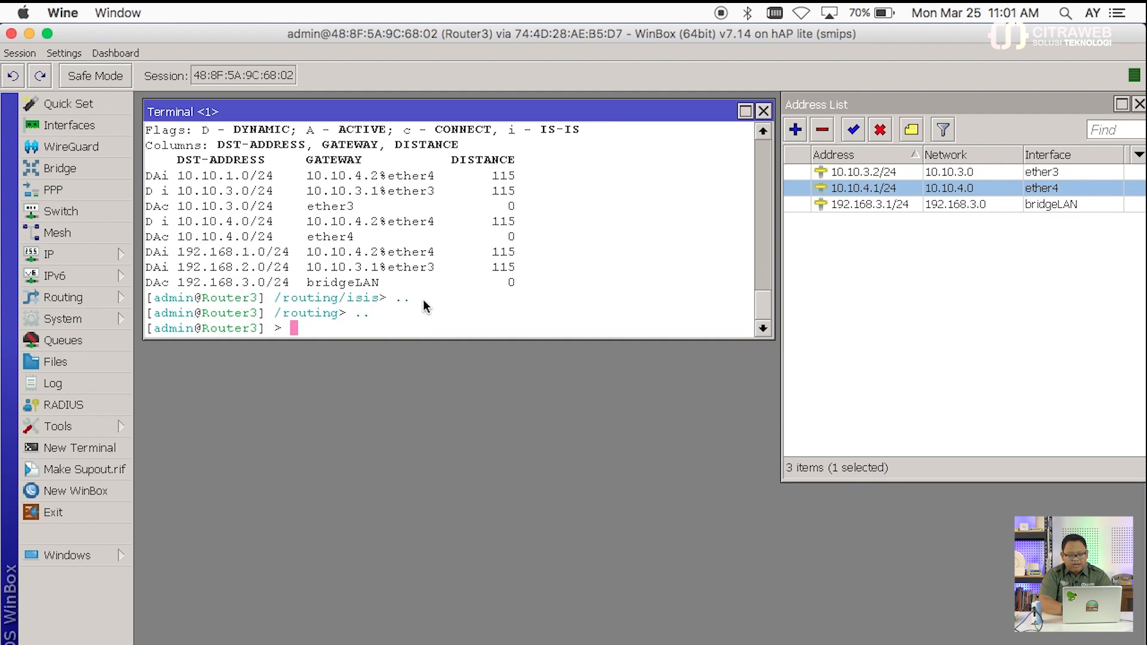
text(ping 192.168.)
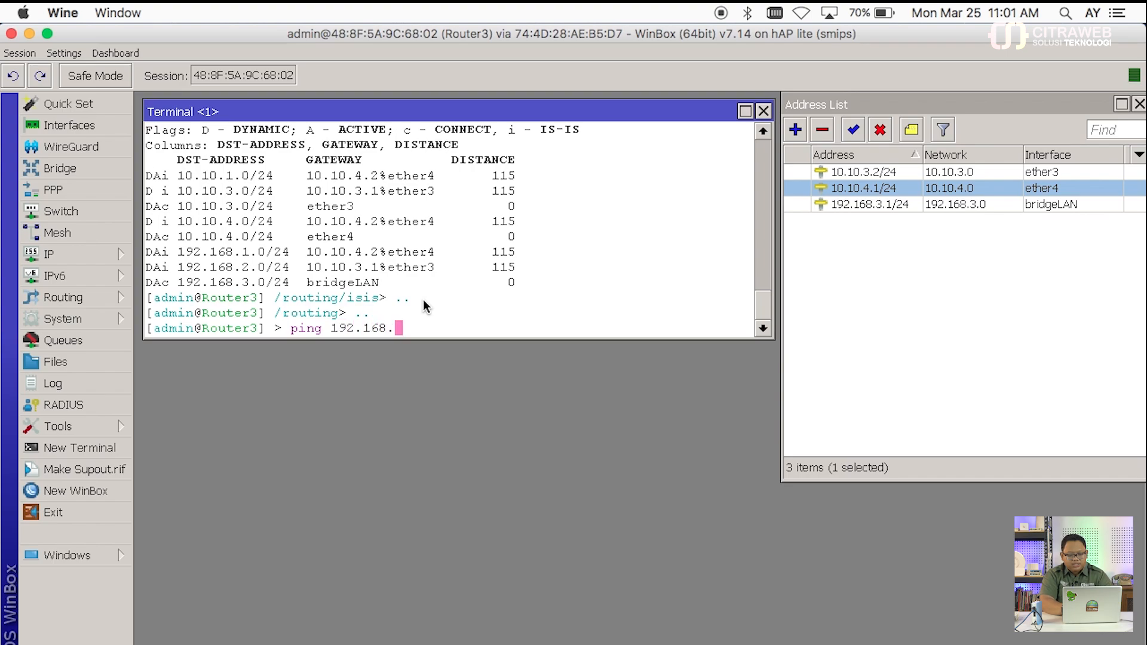
text(1.1)
key(Return)
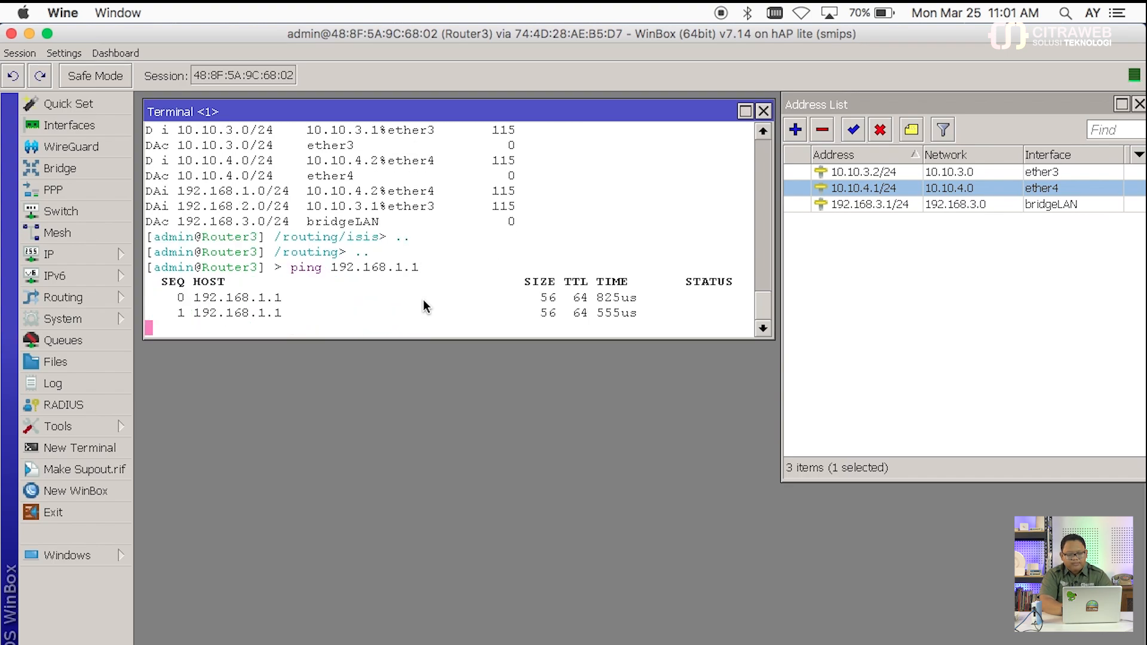
key(ctrl+c)
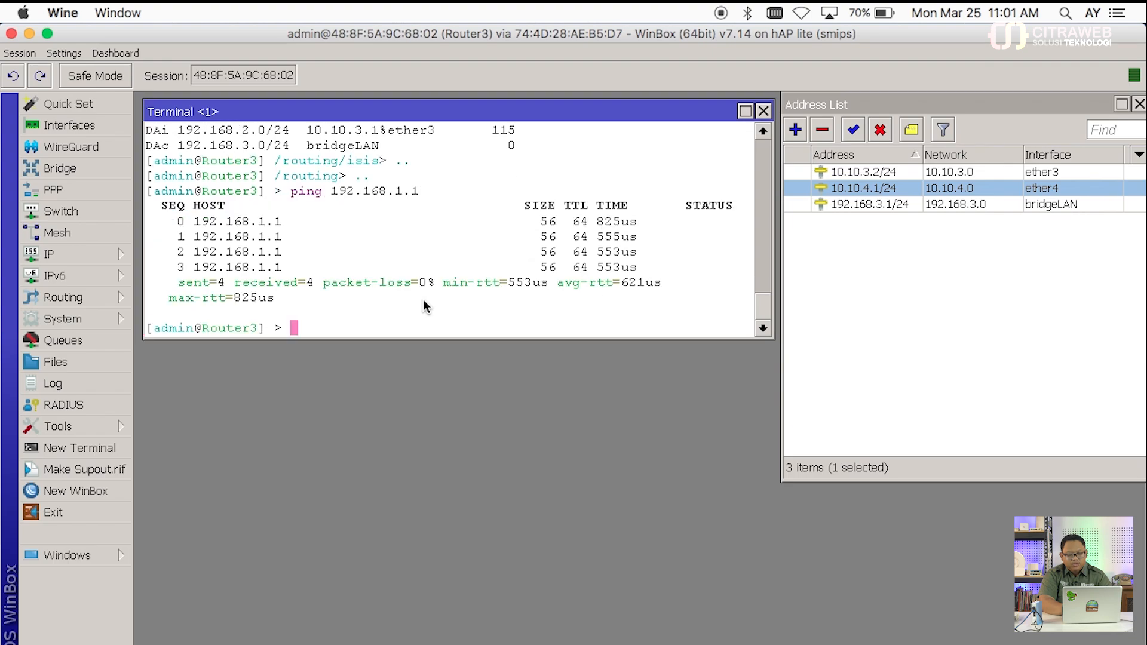
text(ping 192.168.2.1)
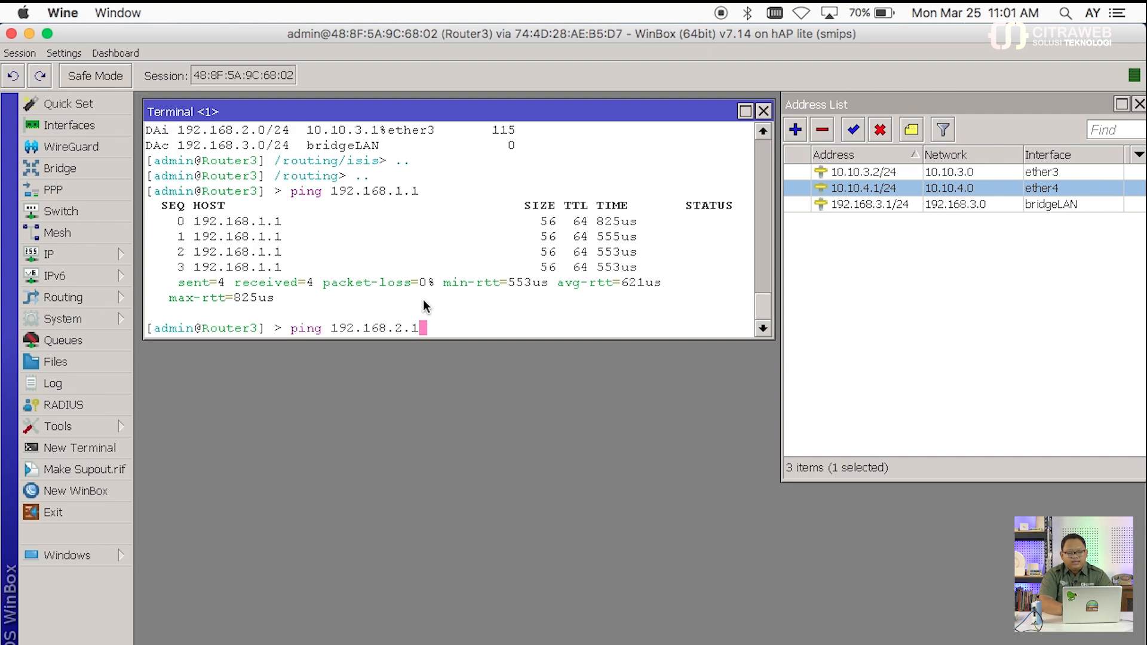
key(Return)
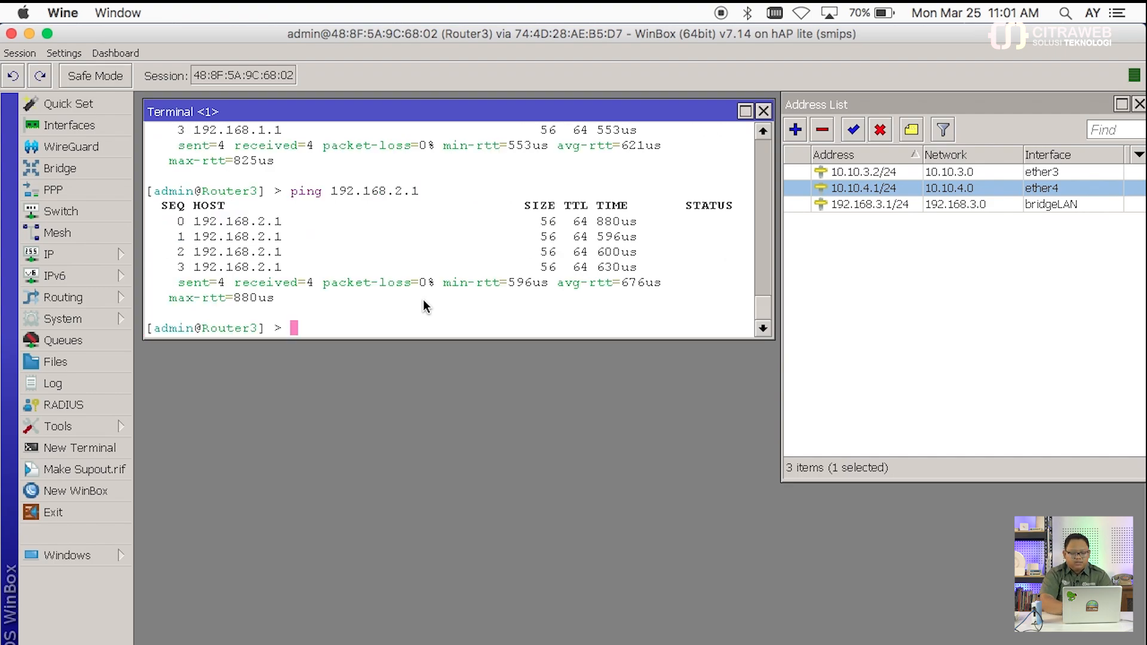
Step: Run tool/traceroute address=192.168.2.1 on Router3, then stop it
text(tool/tt)
key(BackSpace)
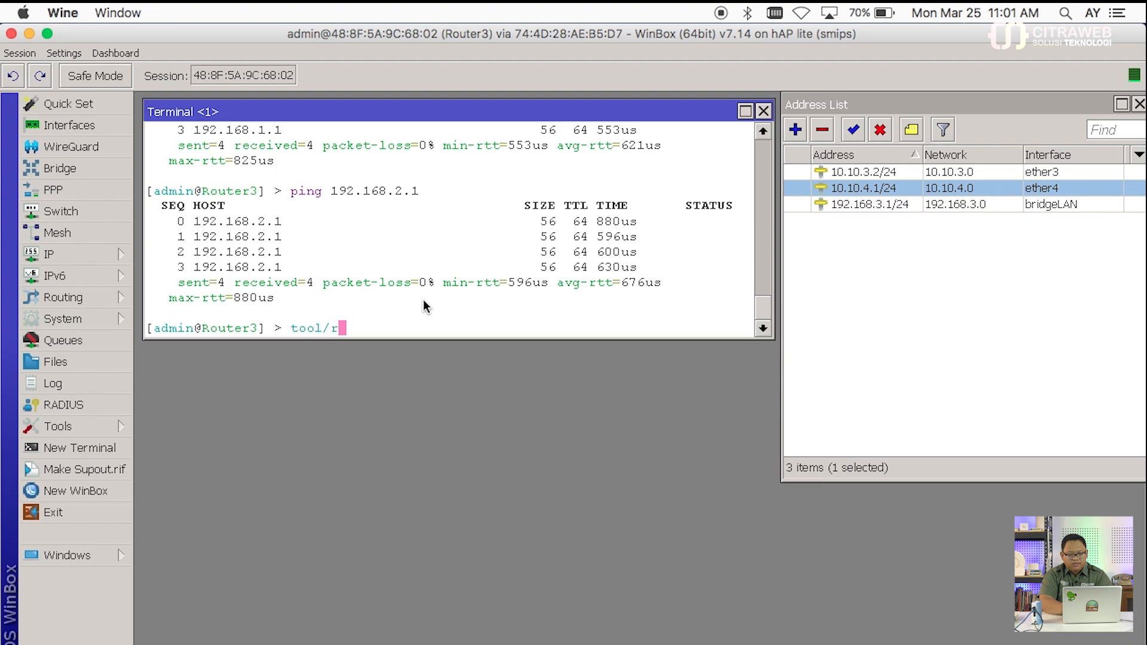
text(race)
key(BackSpace)
key(BackSpace)
key(BackSpace)
key(BackSpace)
key(BackSpace)
text(tr)
key(BackSpace)
text(a)
key(BackSpace)
text(ra)
key(Tab)
key(Tab)
text(c)
key(Tab)
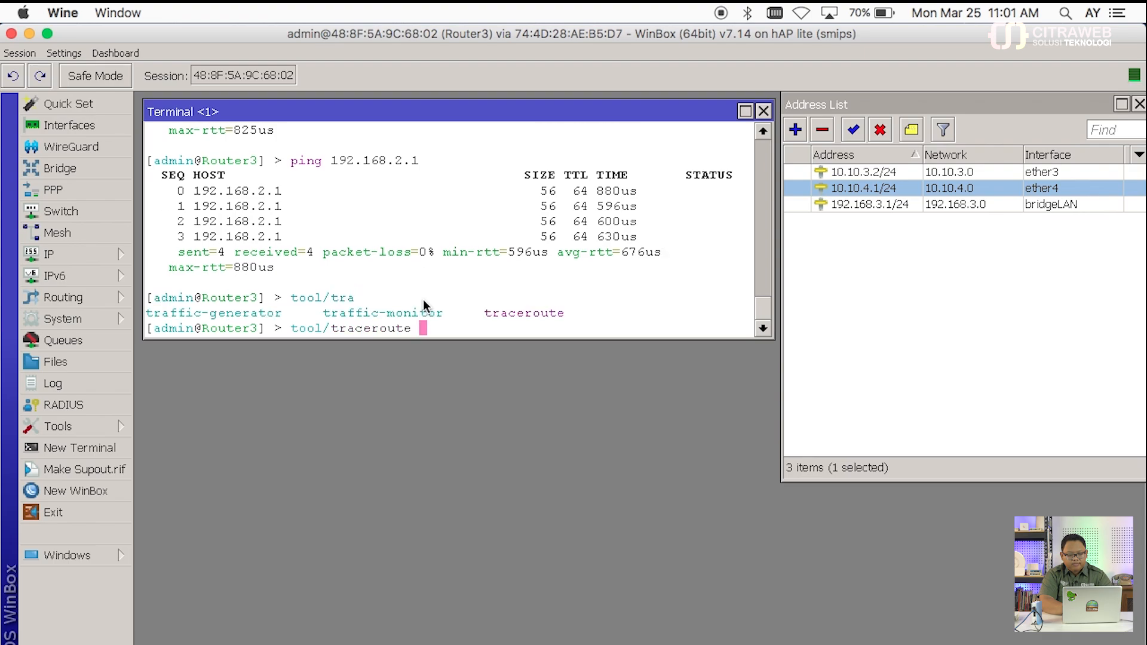
text(add)
key(Tab)
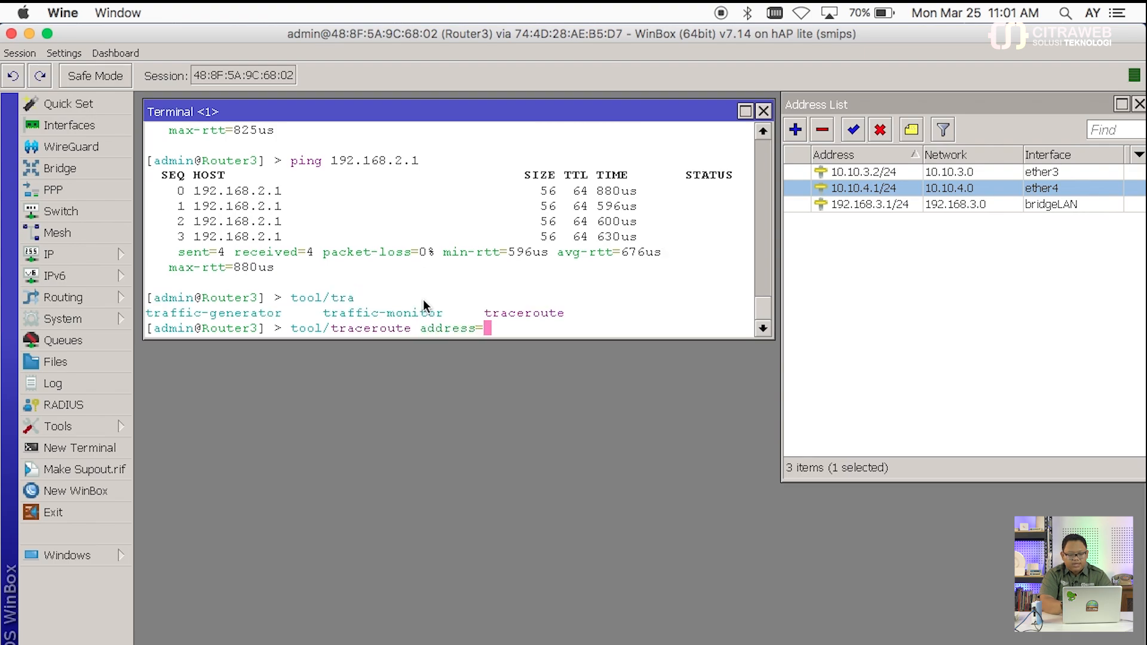
text(192.168.2.1)
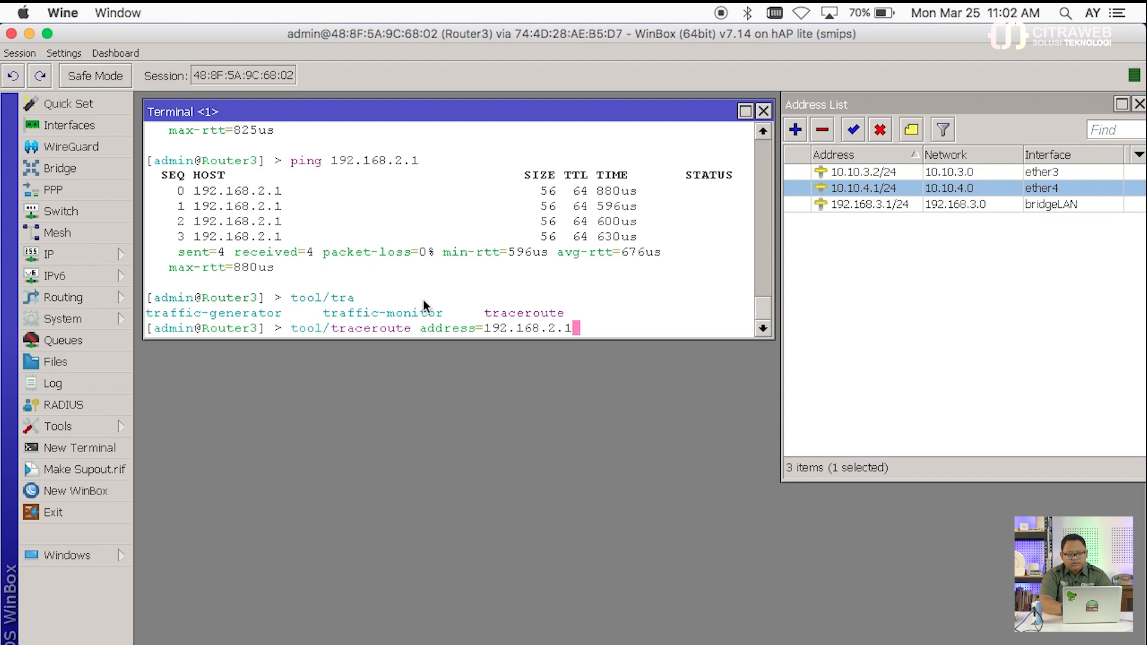
key(Return)
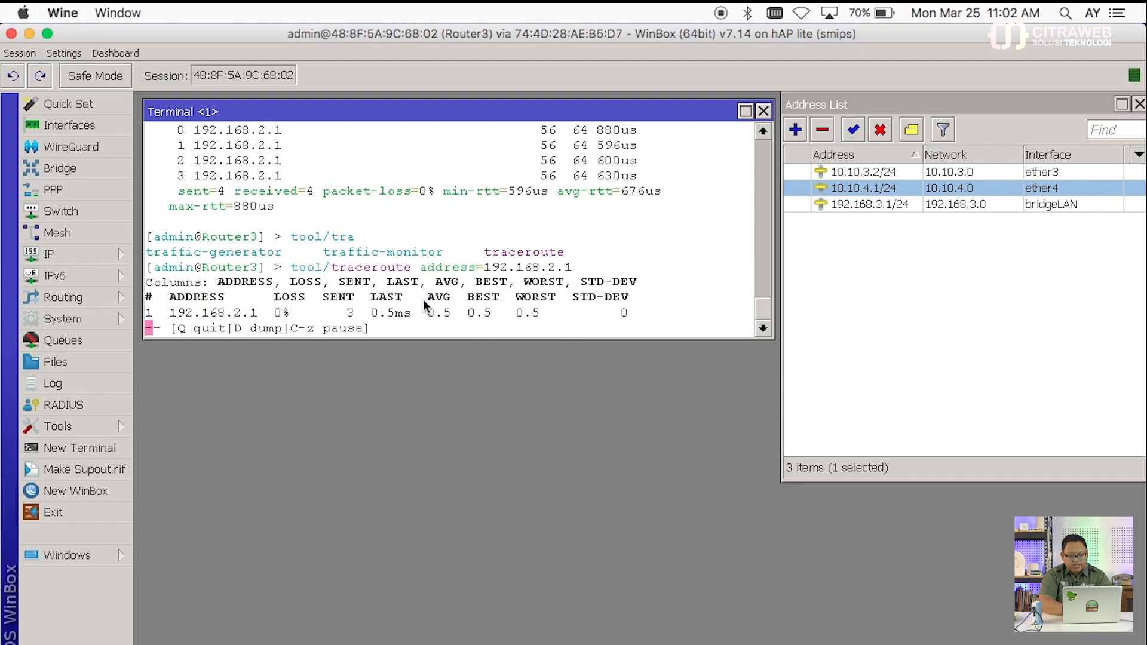
key(q)
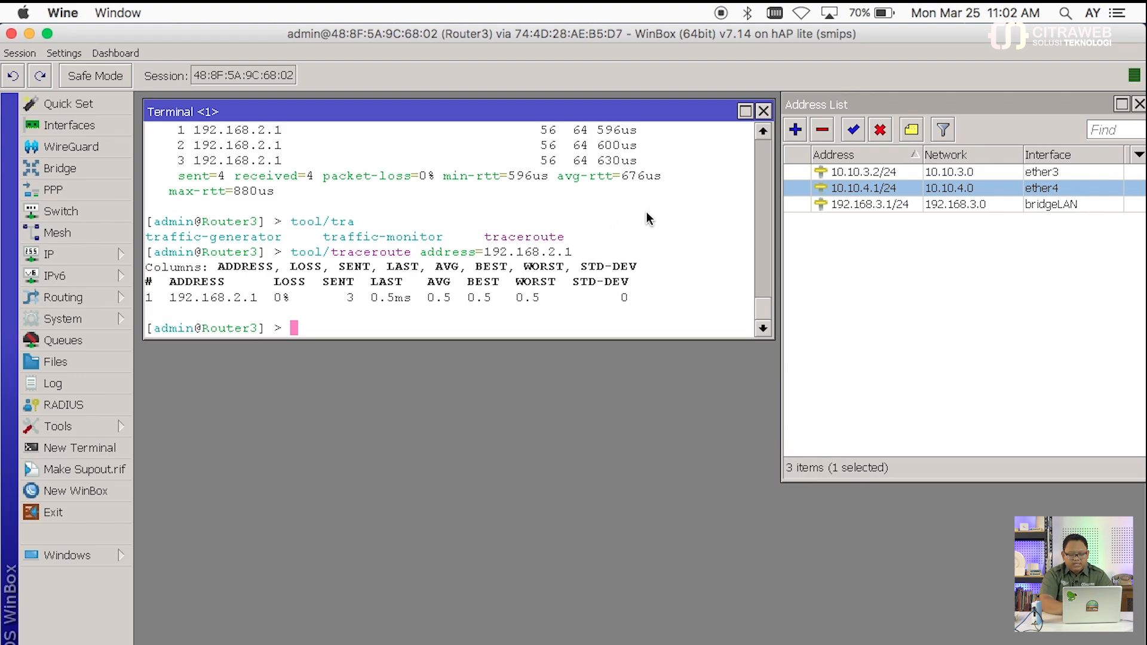
Step: Print Router3's IP route table again with ip route/pr
key(Return)
key(Return)
text(ip route/pr)
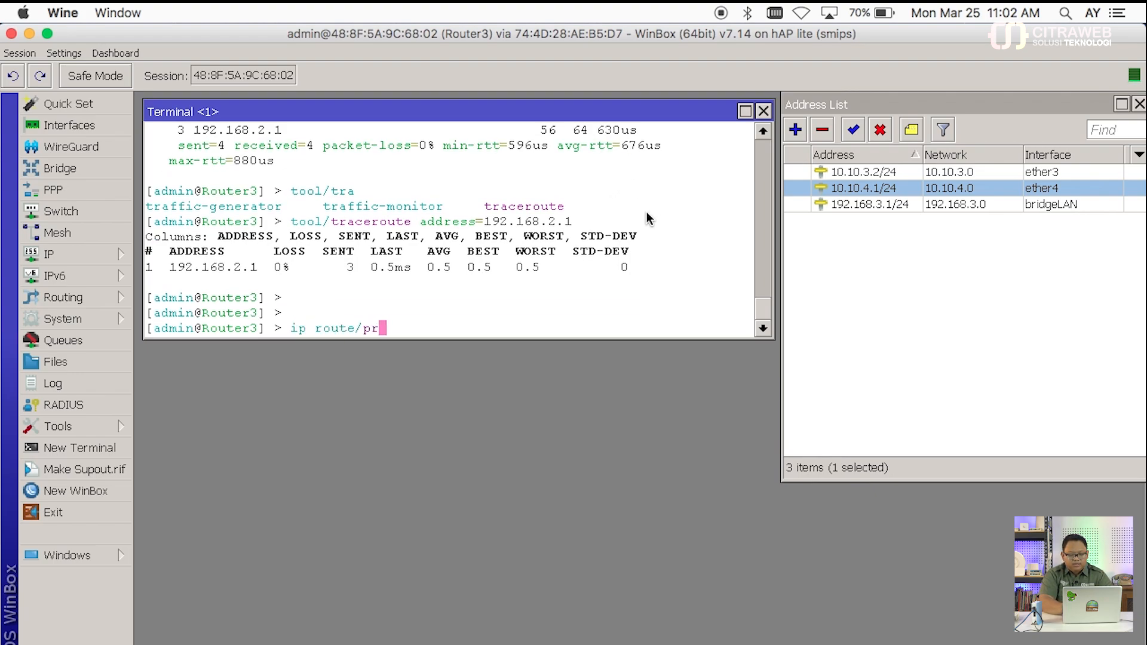
key(Return)
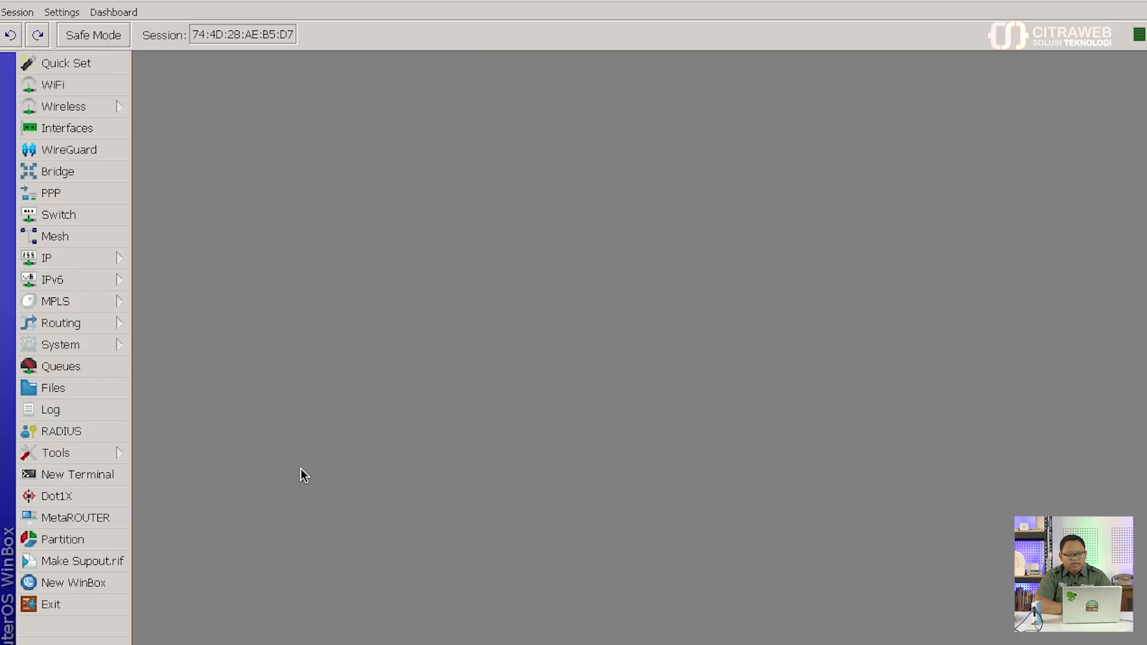
Step: In a new Router1 terminal, export the routing/isis configuration showing istance1 on ether2, ether4 and bridgeLAN
click(117, 477)
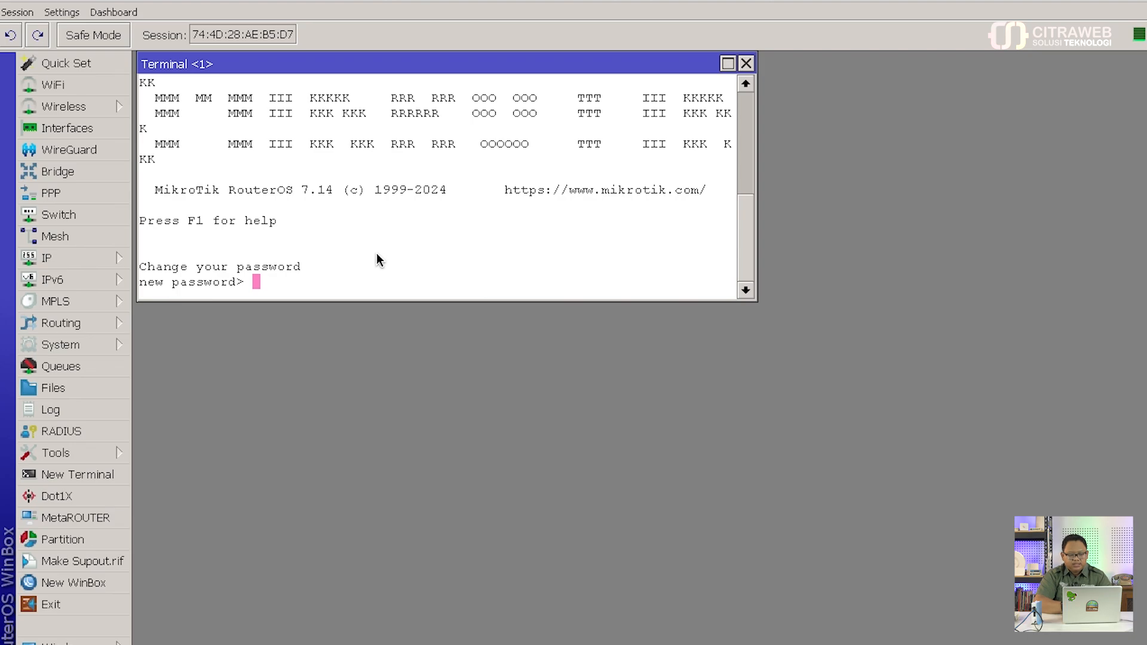
key(Return)
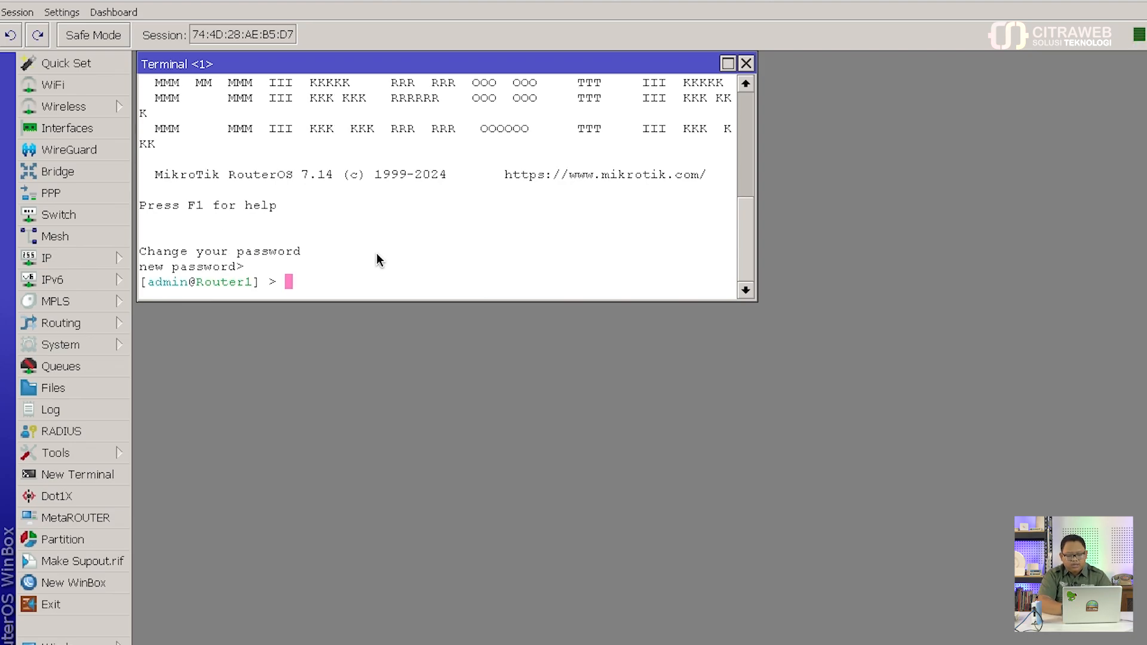
text(routing/isis/)
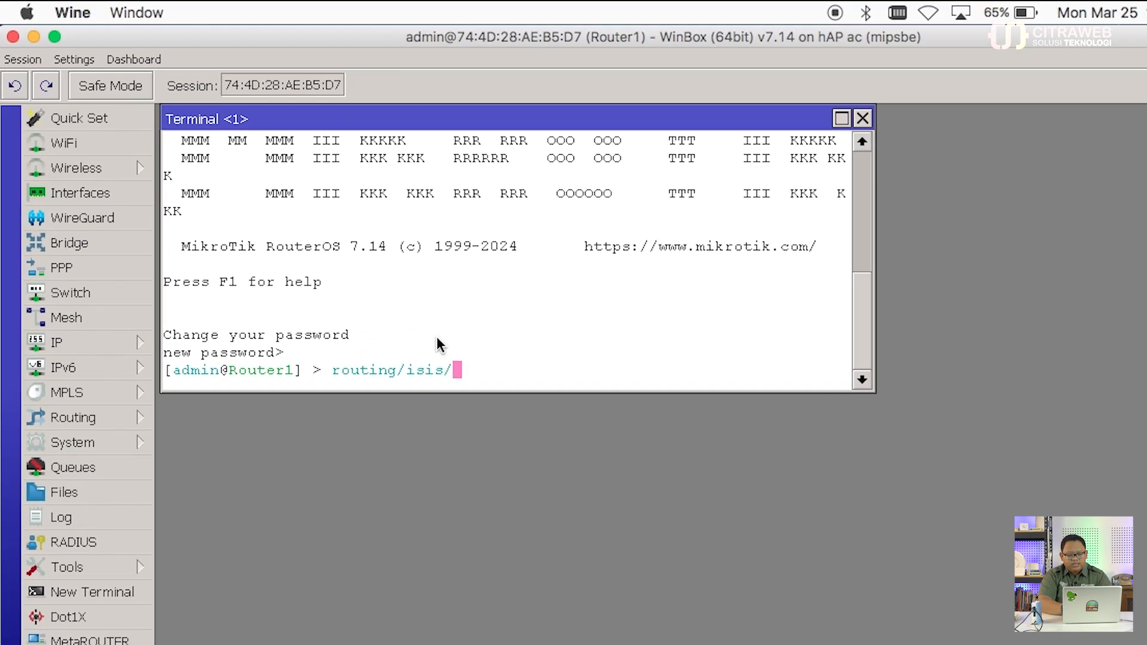
key(Return)
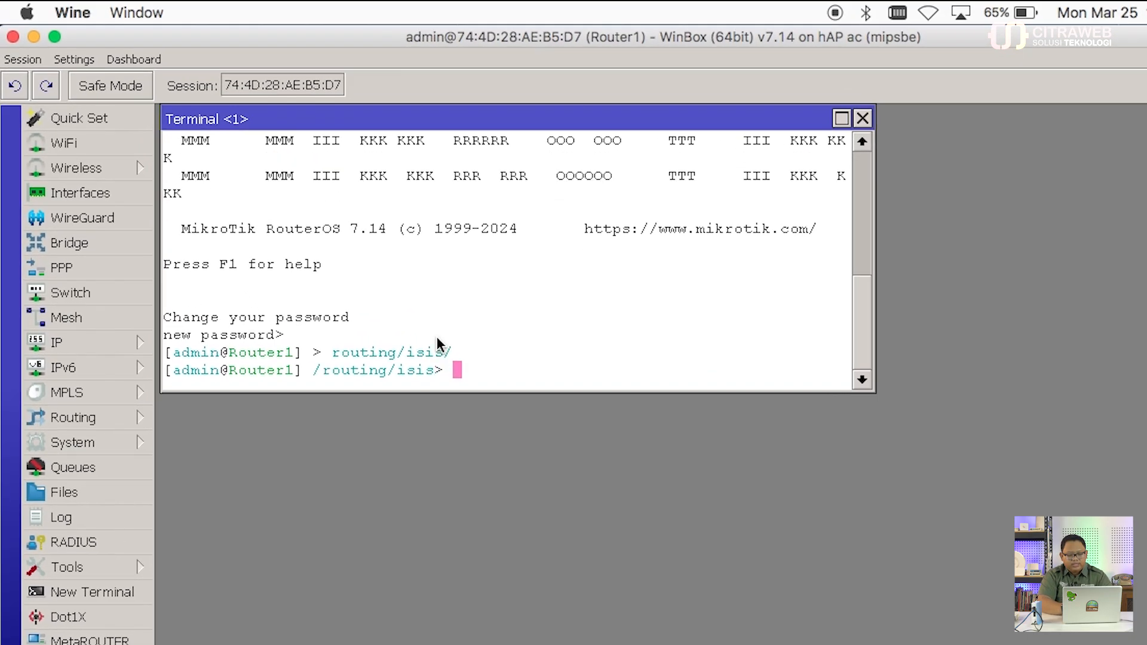
text(export)
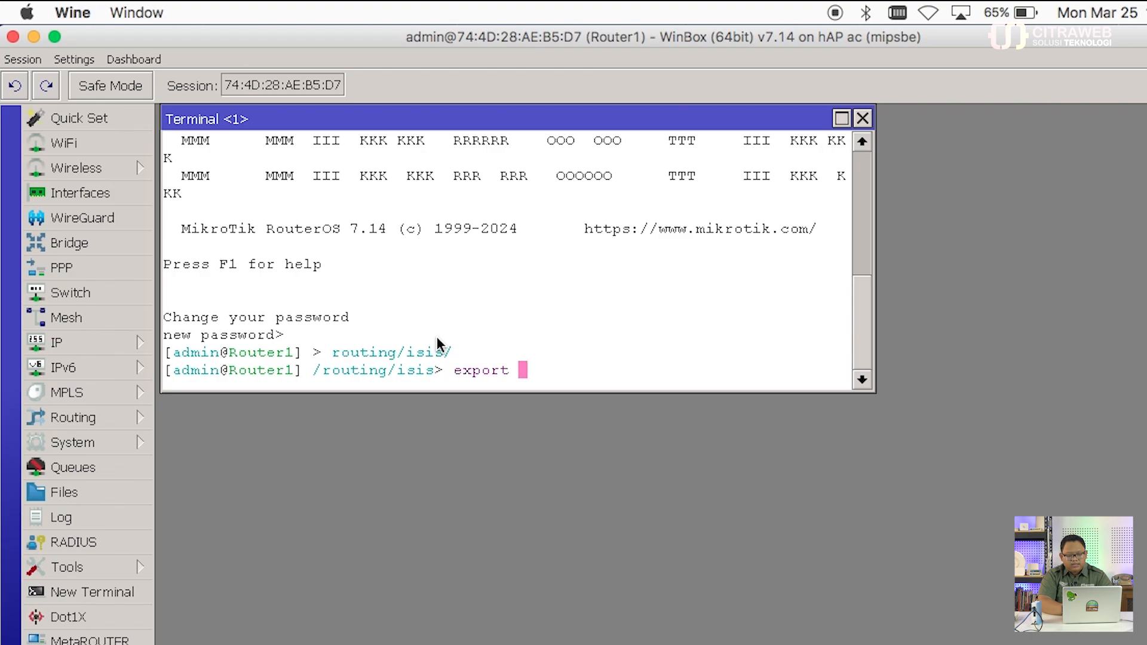
key(Return)
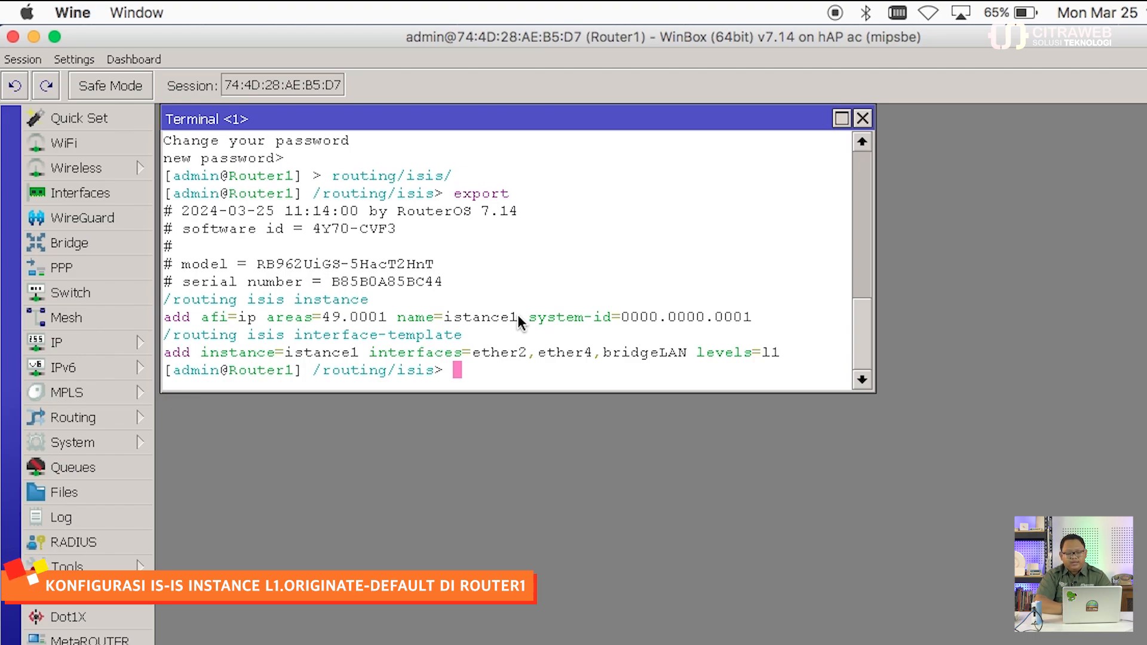
text(ins)
key(Tab)
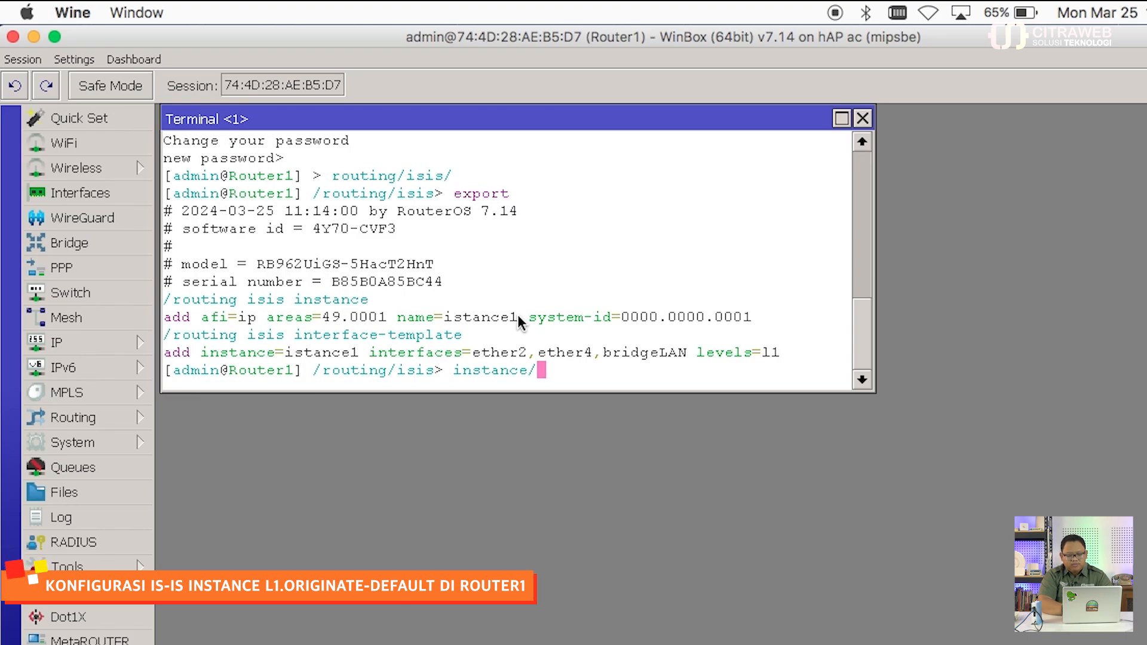
Step: List Router1's IS-IS instances and run instance/set 0 l1.originate-default=always
text(pr)
key(Return)
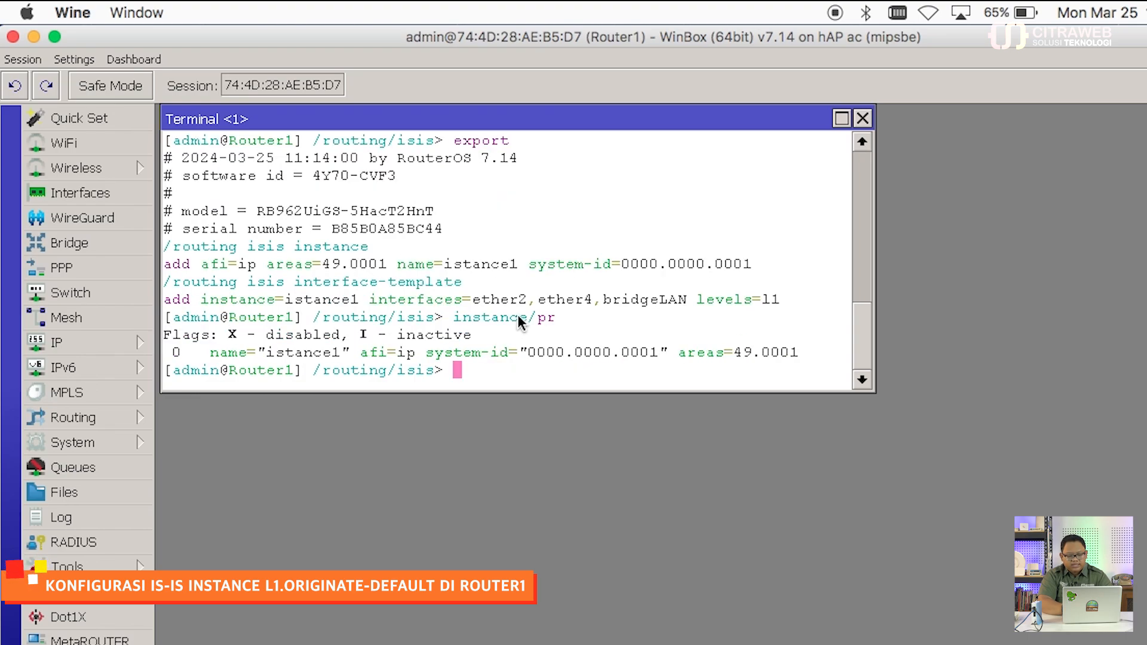
text(ins)
key(Tab)
text(s)
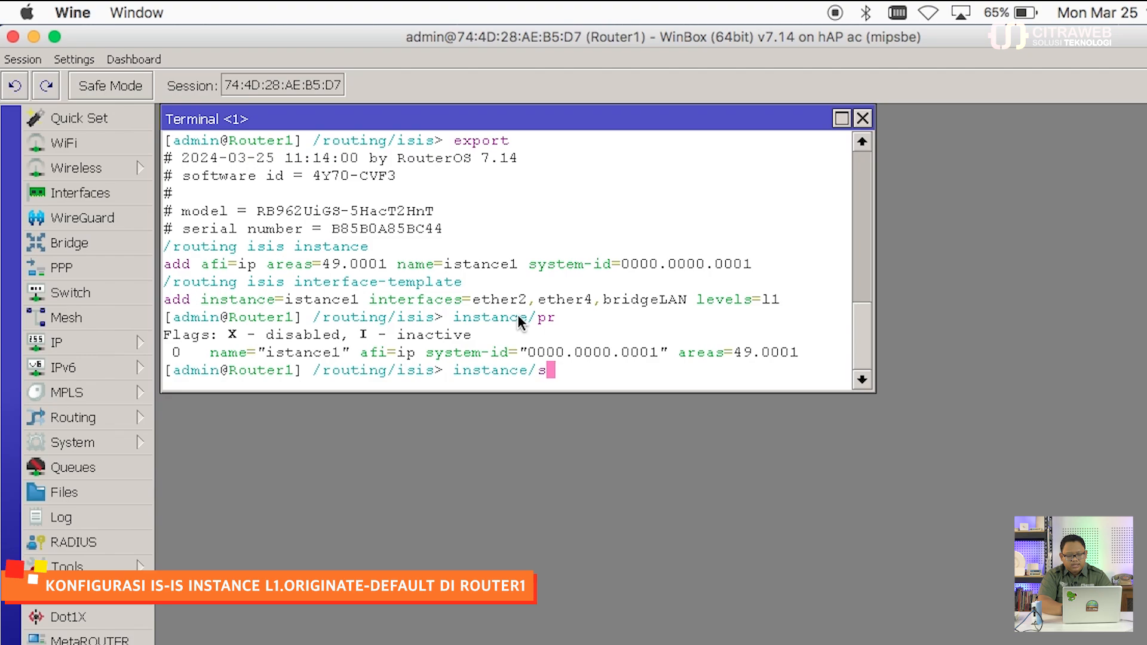
text(et 0)
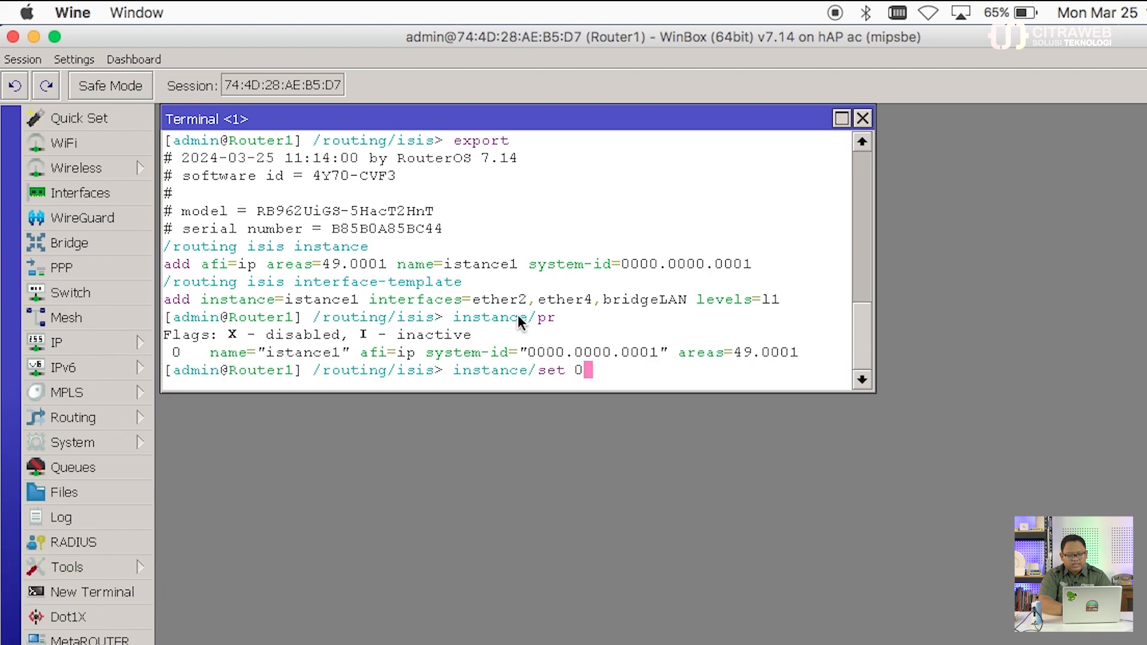
text( l1.ori)
key(Tab)
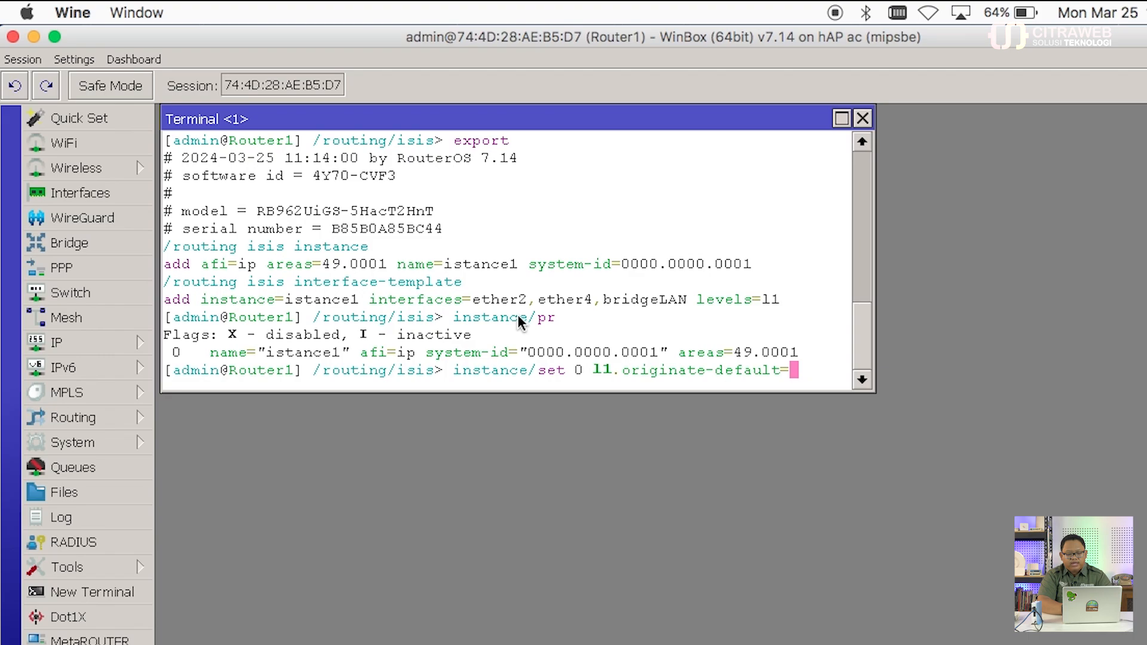
text(always )
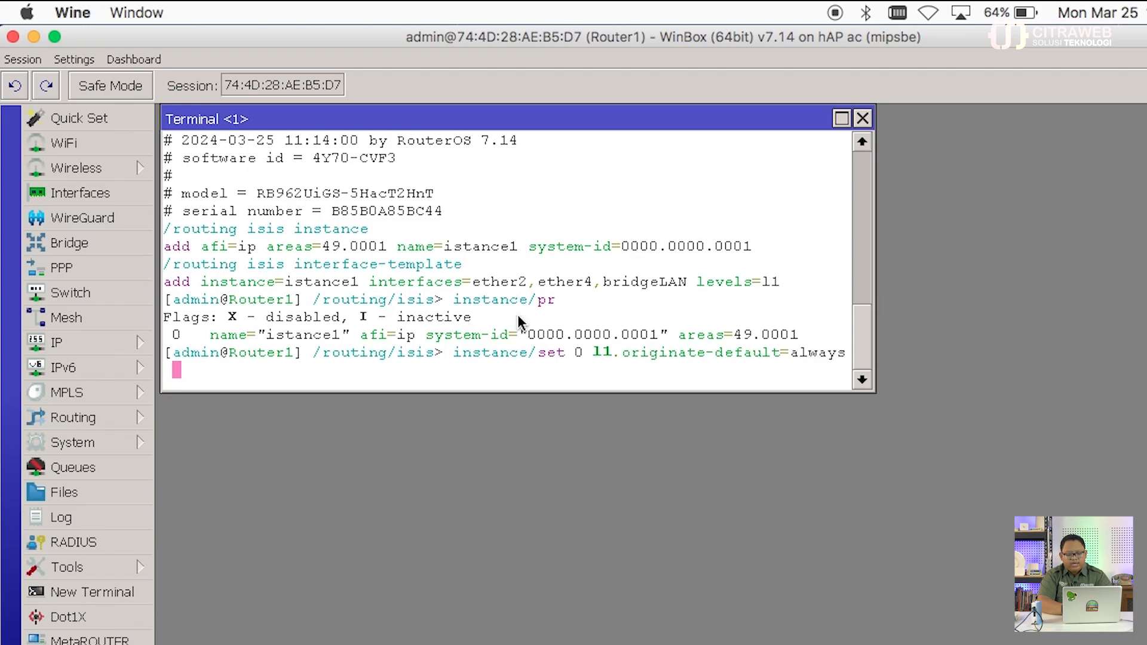
text(l2.originate-default=)
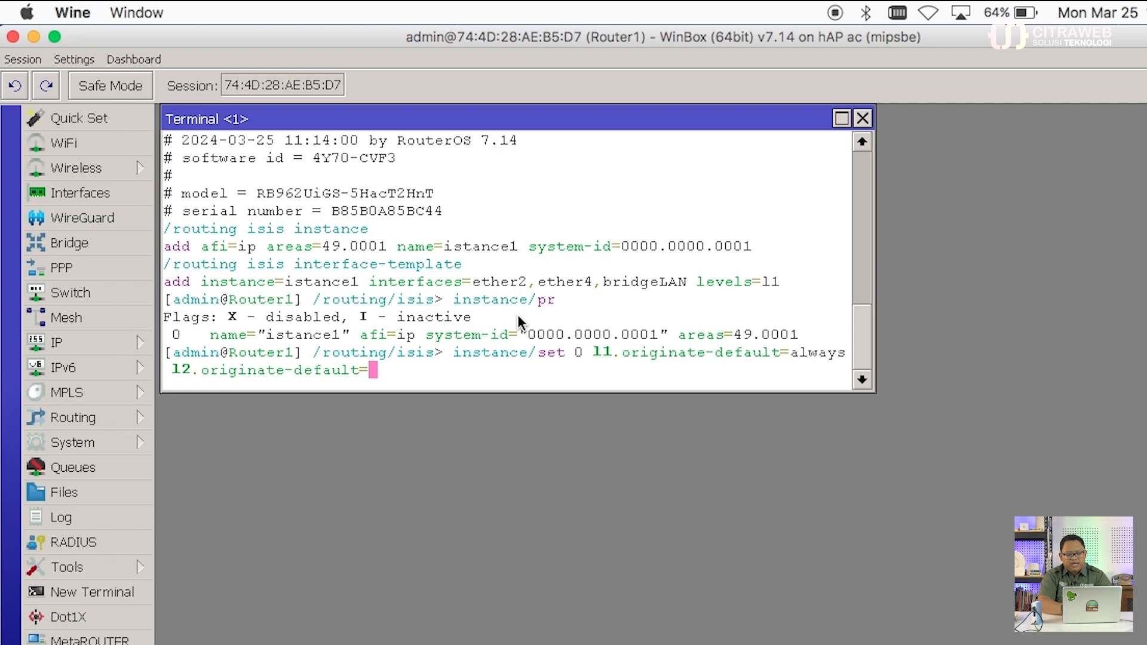
key(Tab)
key(Tab)
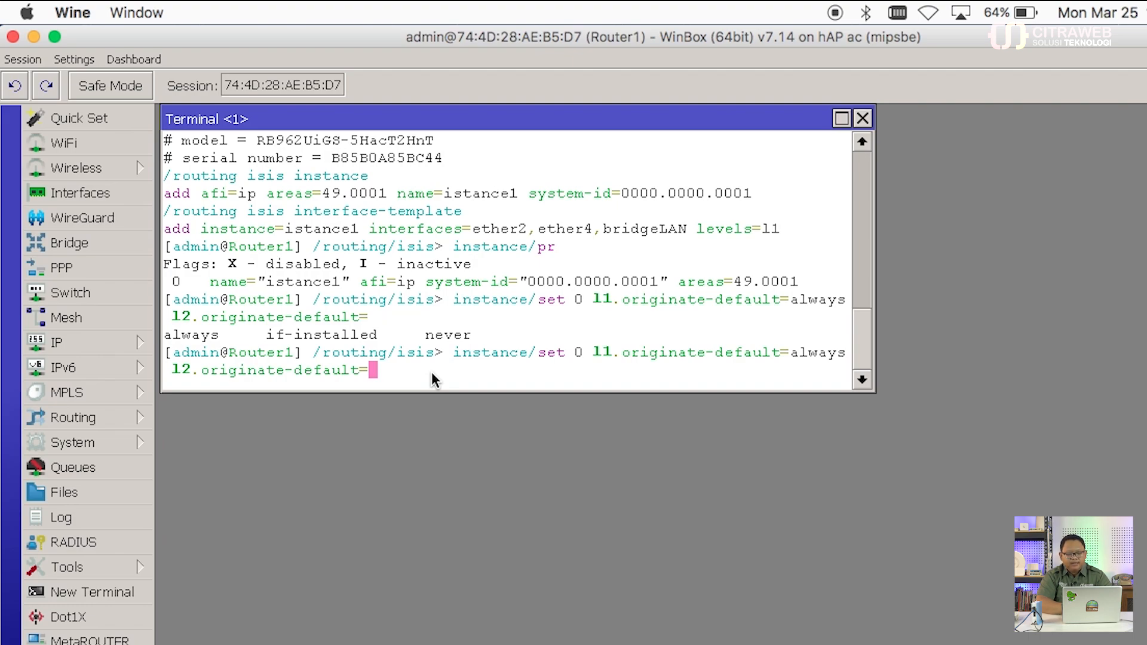
key(BackSpace)
key(BackSpace)
key(BackSpace)
key(BackSpace)
key(BackSpace)
key(BackSpace)
key(BackSpace)
key(BackSpace)
key(BackSpace)
key(BackSpace)
key(BackSpace)
key(BackSpace)
key(BackSpace)
key(BackSpace)
key(BackSpace)
key(BackSpace)
key(BackSpace)
key(BackSpace)
key(BackSpace)
key(BackSpace)
key(BackSpace)
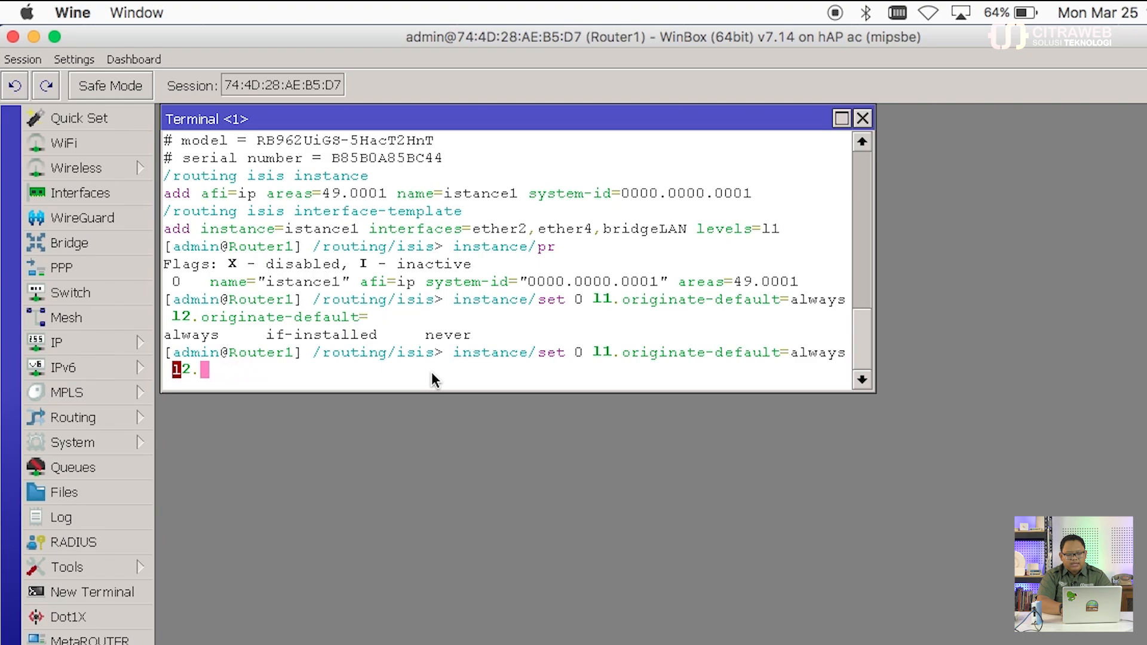
key(BackSpace)
key(BackSpace)
text(s)
key(Return)
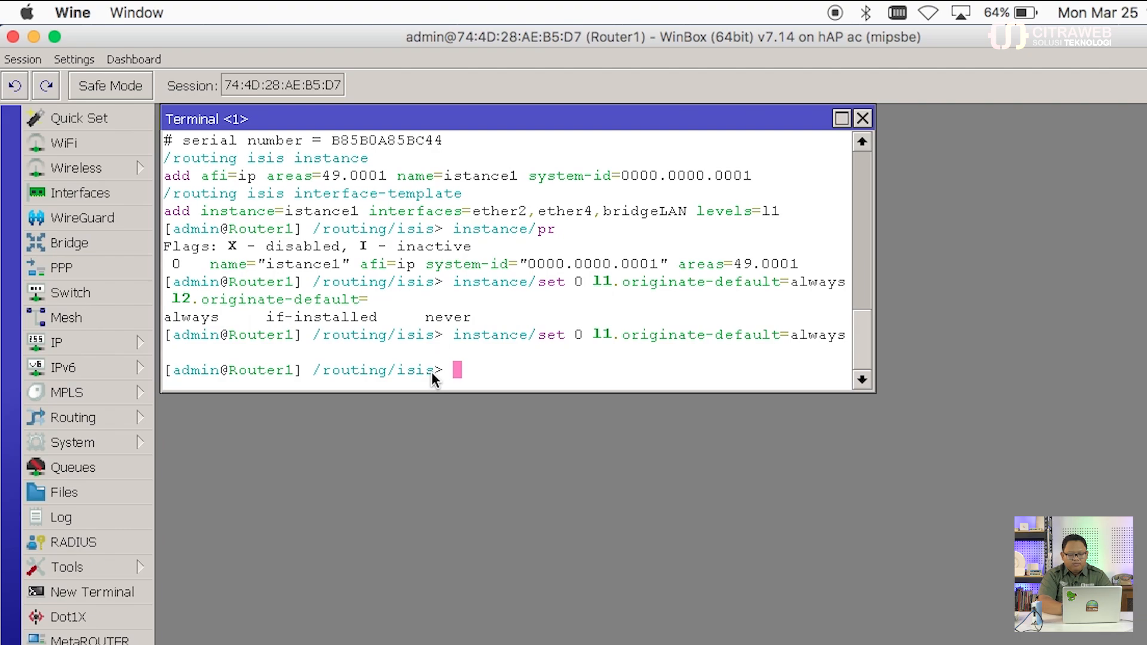
Step: Type interface-template/ at the IS-IS prompt, then narrow Router1's terminal and window to the left
text(interface)
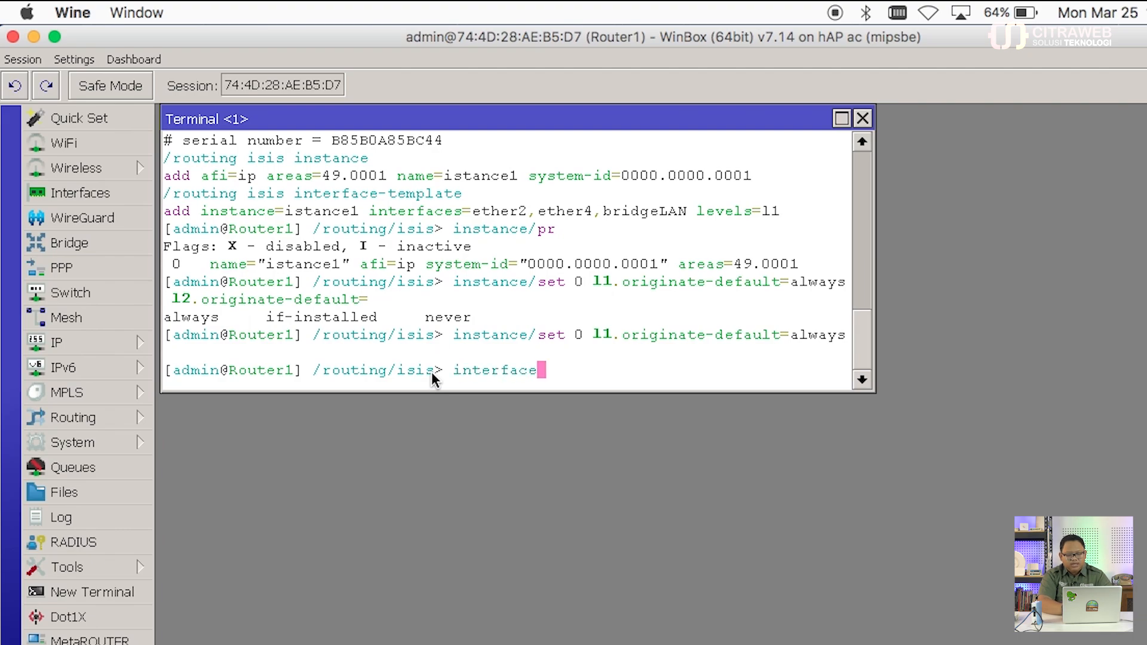
key(BackSpace)
key(BackSpace)
key(BackSpace)
key(BackSpace)
key(BackSpace)
key(BackSpace)
key(BackSpace)
key(BackSpace)
key(BackSpace)
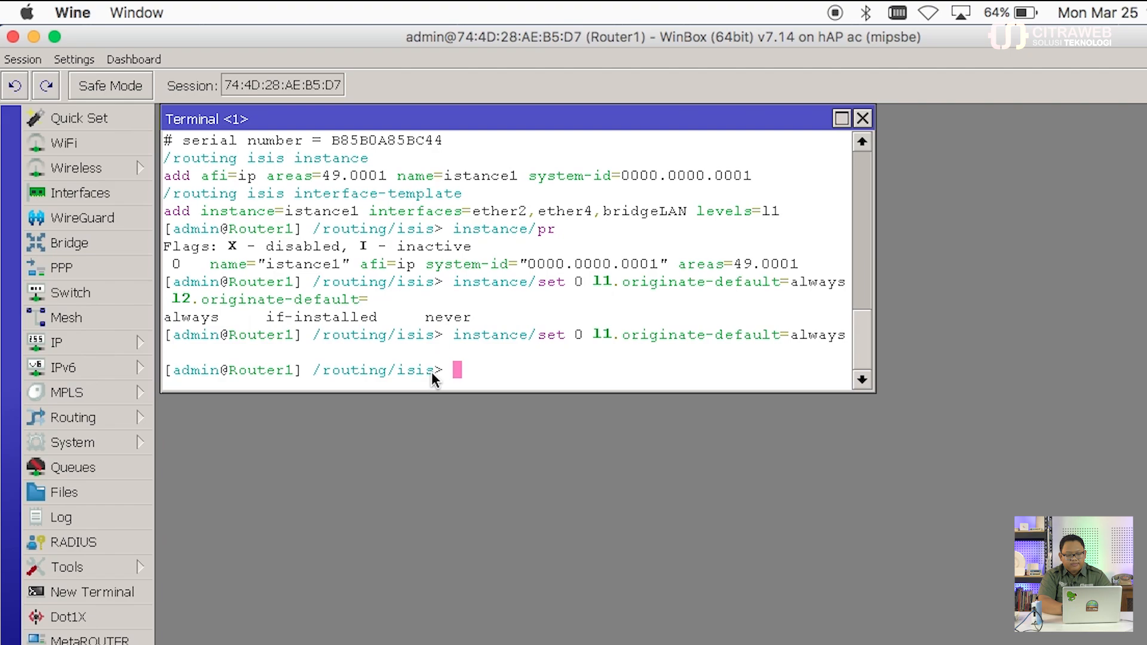
text(interface)
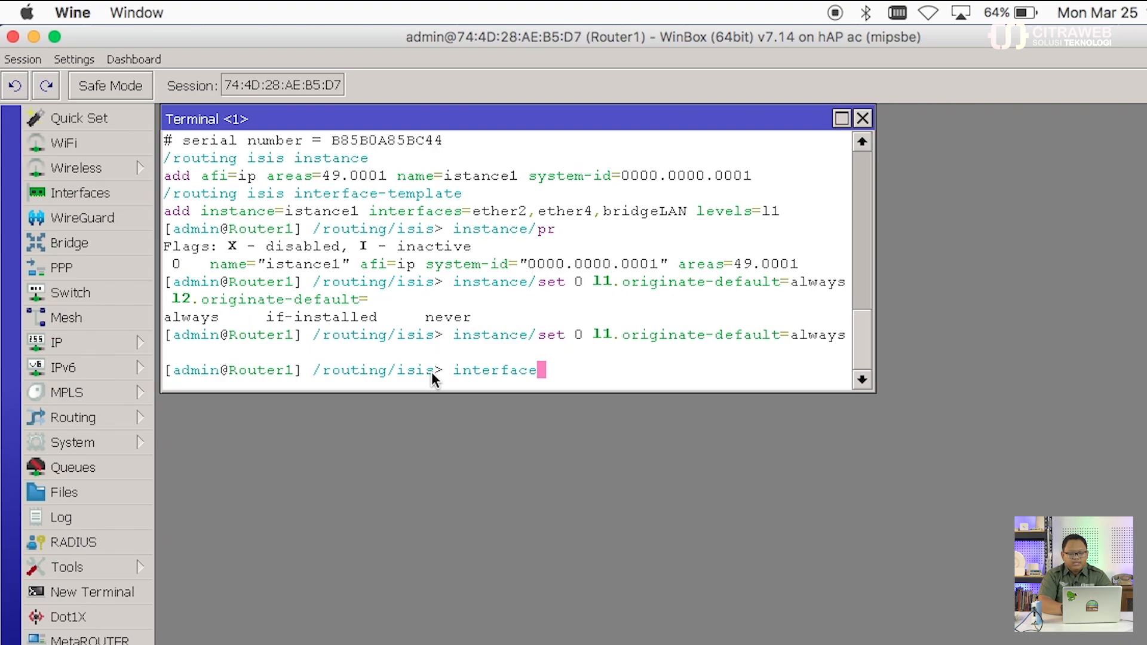
text(-template/)
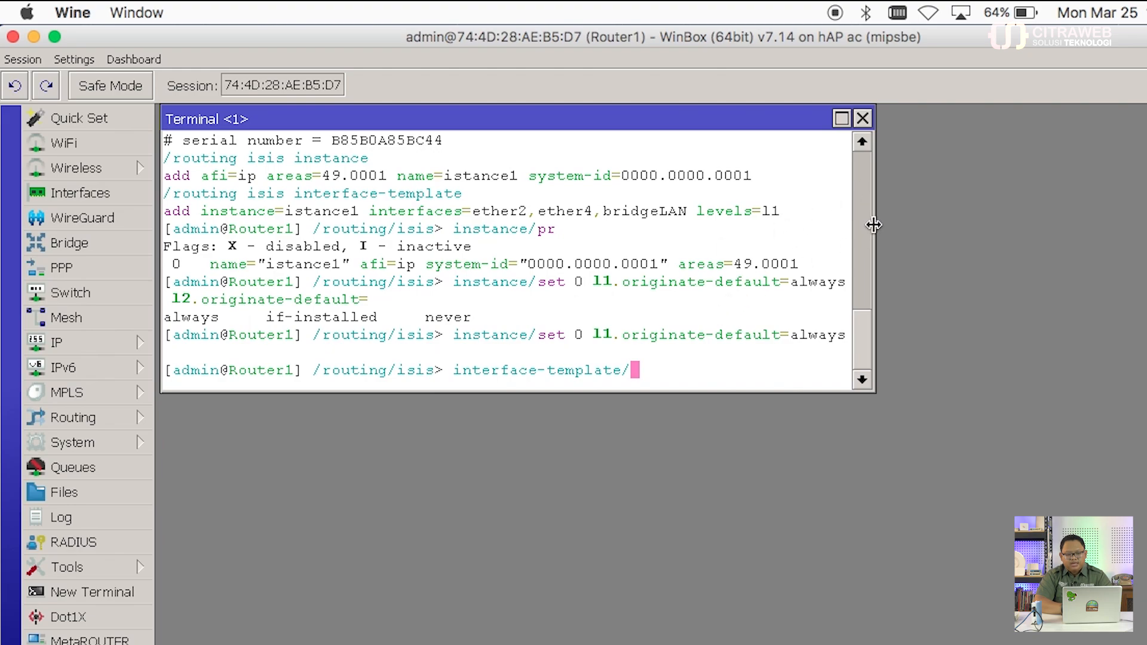
drag(871, 230, 710, 224)
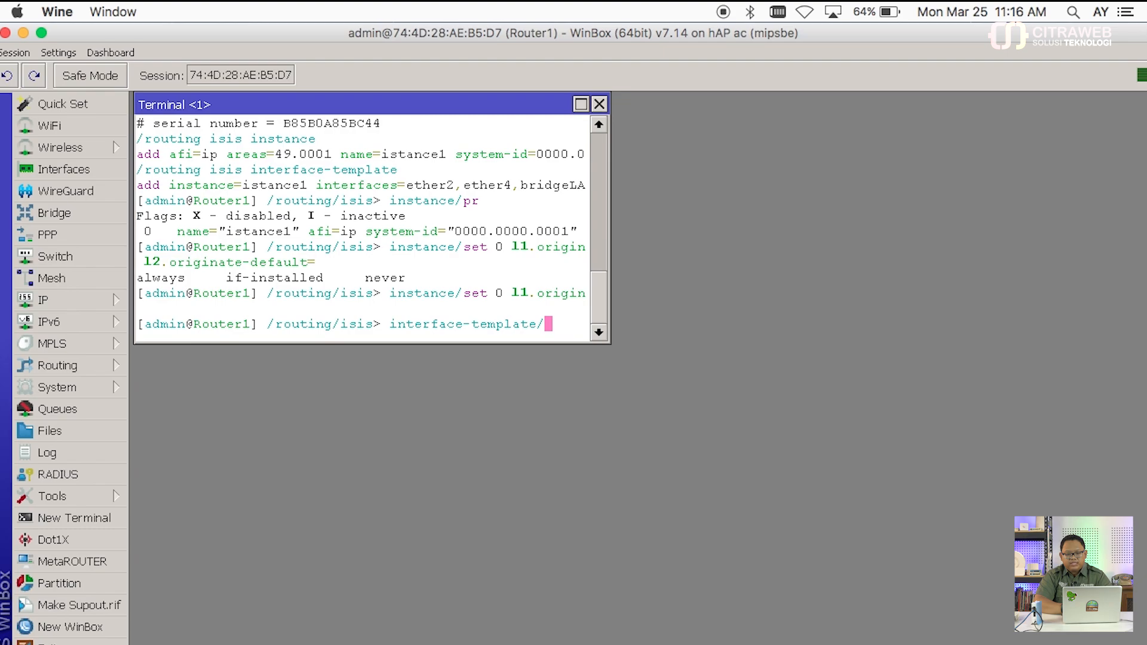
drag(1125, 38, 617, 22)
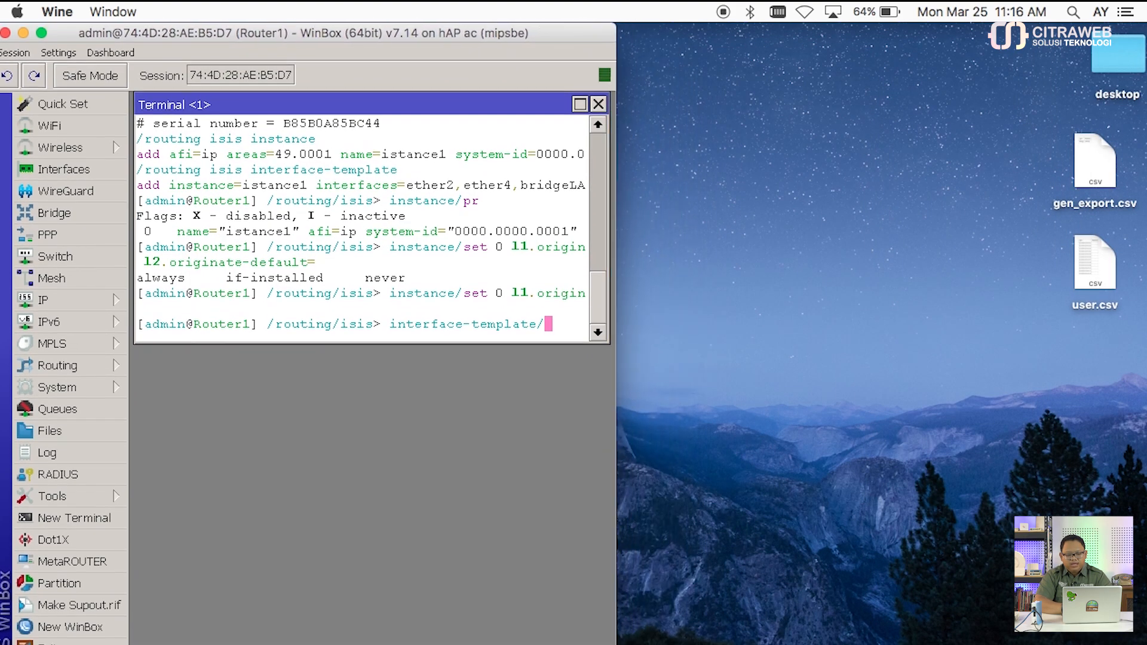
Step: Bring up Router2, open a terminal, and print its routes showing default 0.0.0.0/0 via 10.10.1.1
click(782, 644)
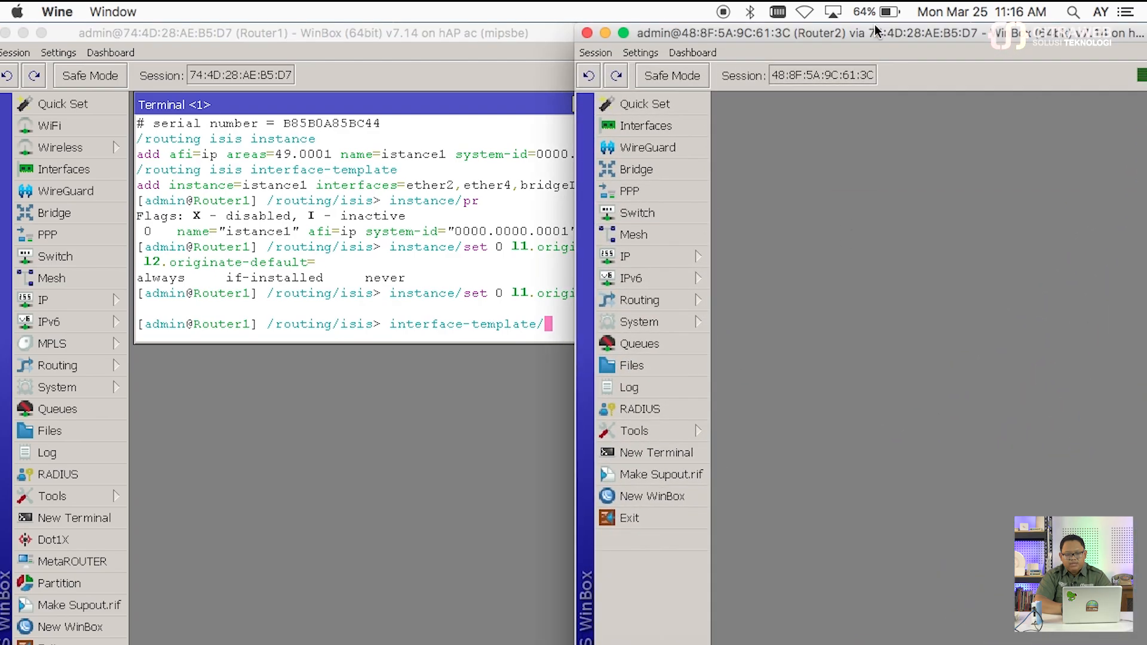
click(503, 36)
drag(613, 33, 561, 30)
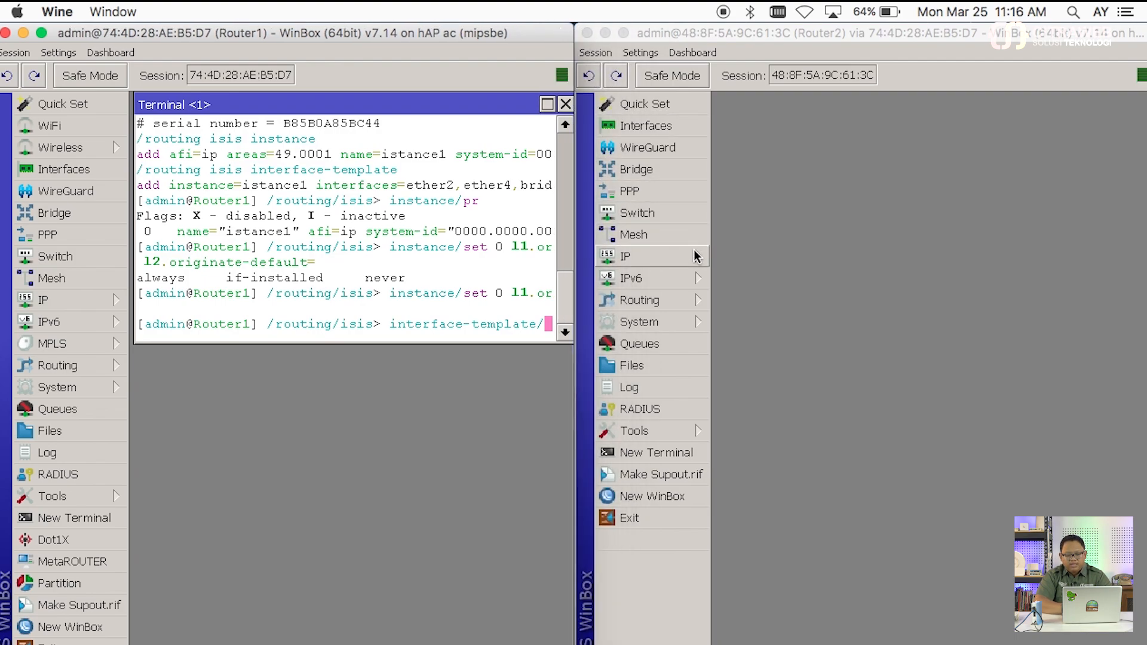
click(688, 453)
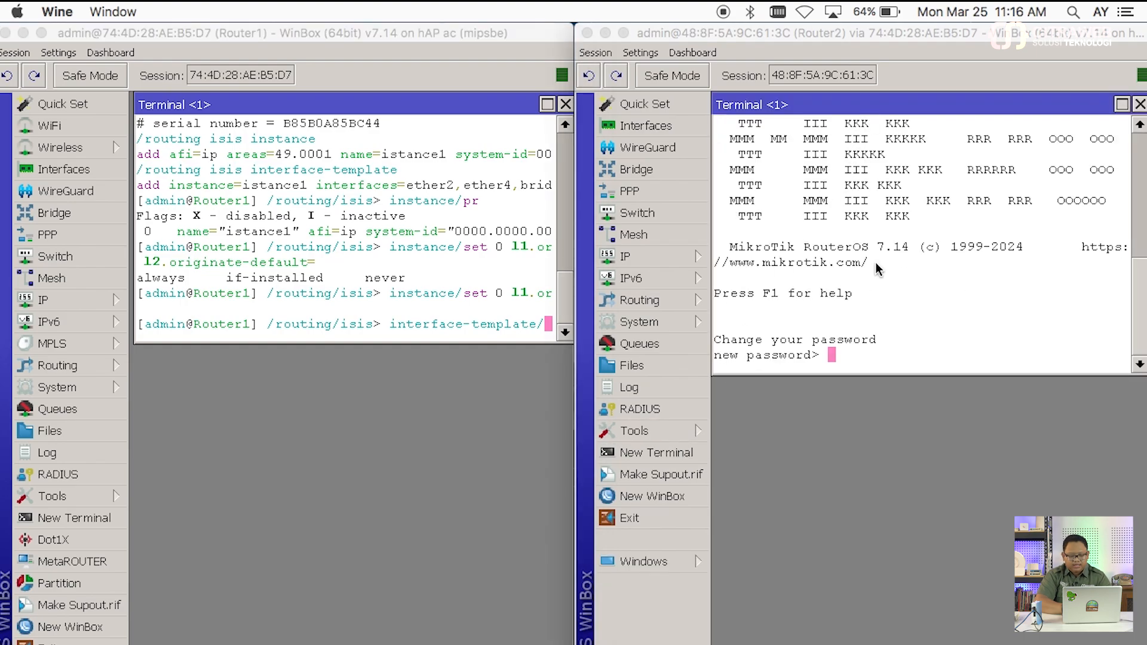
key(Return)
text(i)
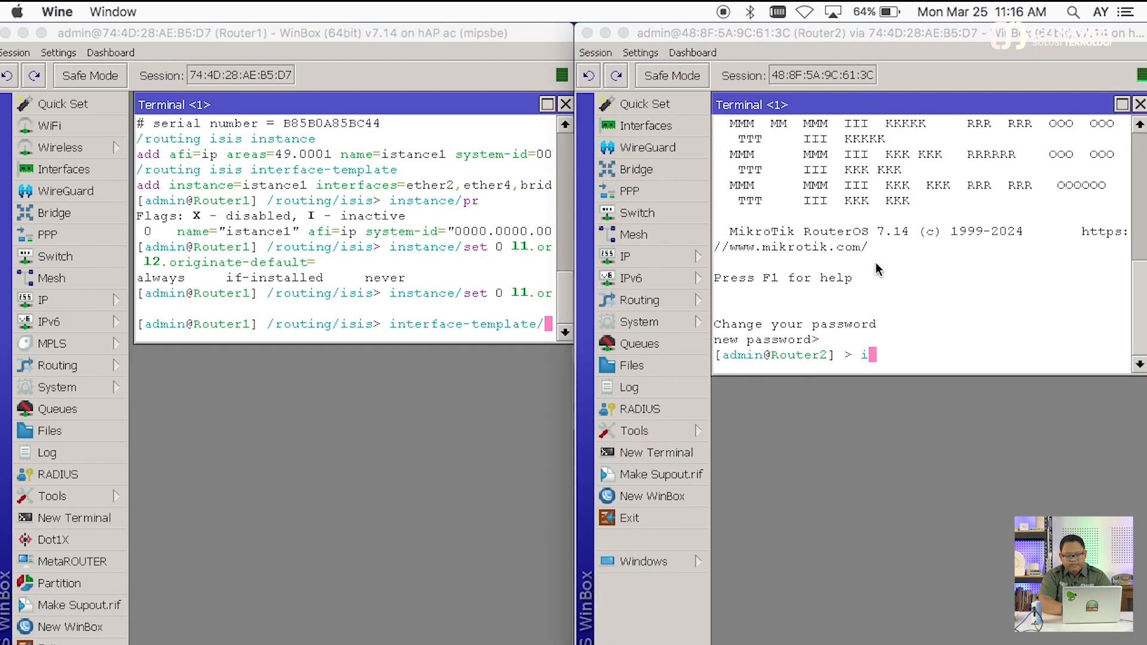
text(p/route/pr)
key(Return)
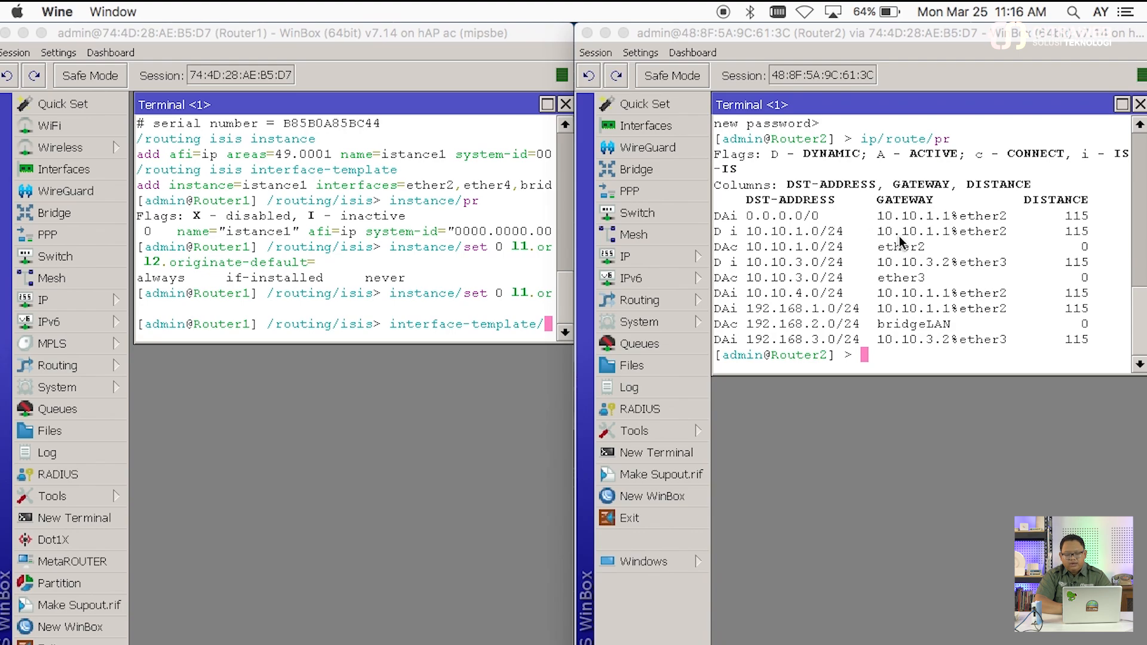
Step: Traceroute 8.8.8.8 from Router2 via 10.10.1.1, then open Router1's IP address list
text(tool/)
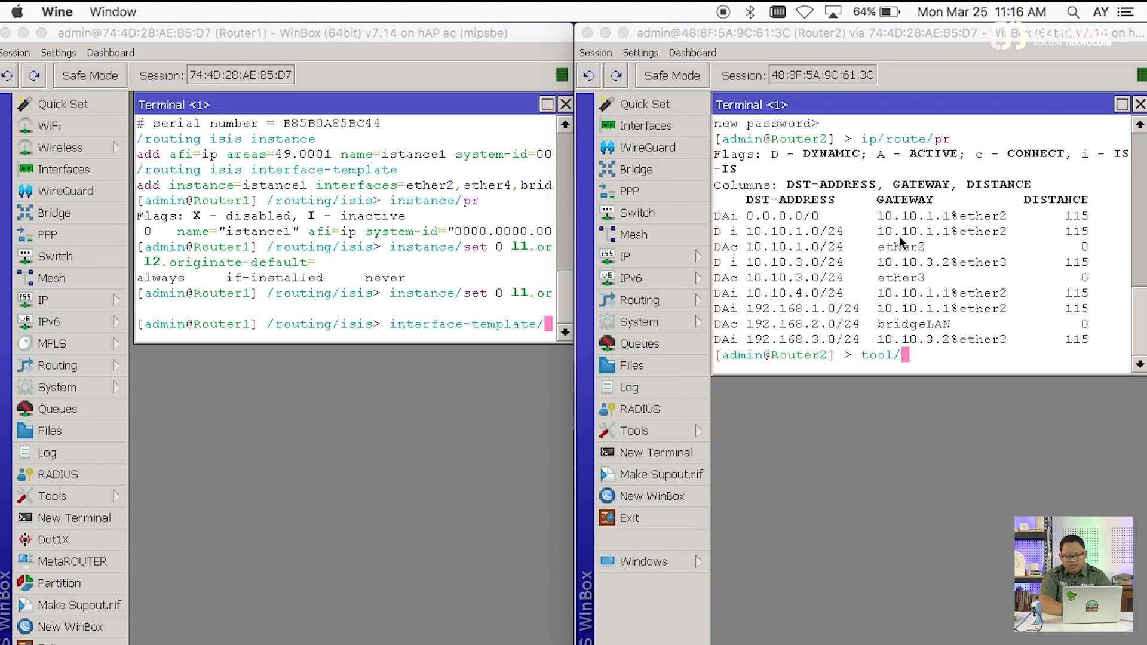
text(traceroute address=)
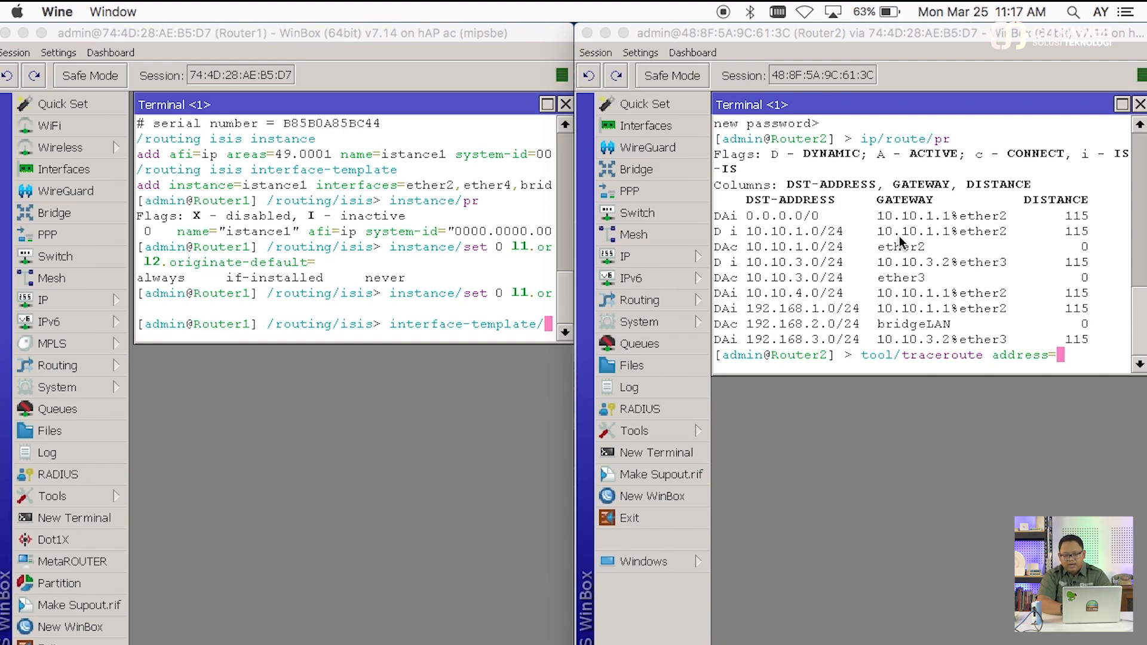
text(8.8.8.8)
key(Return)
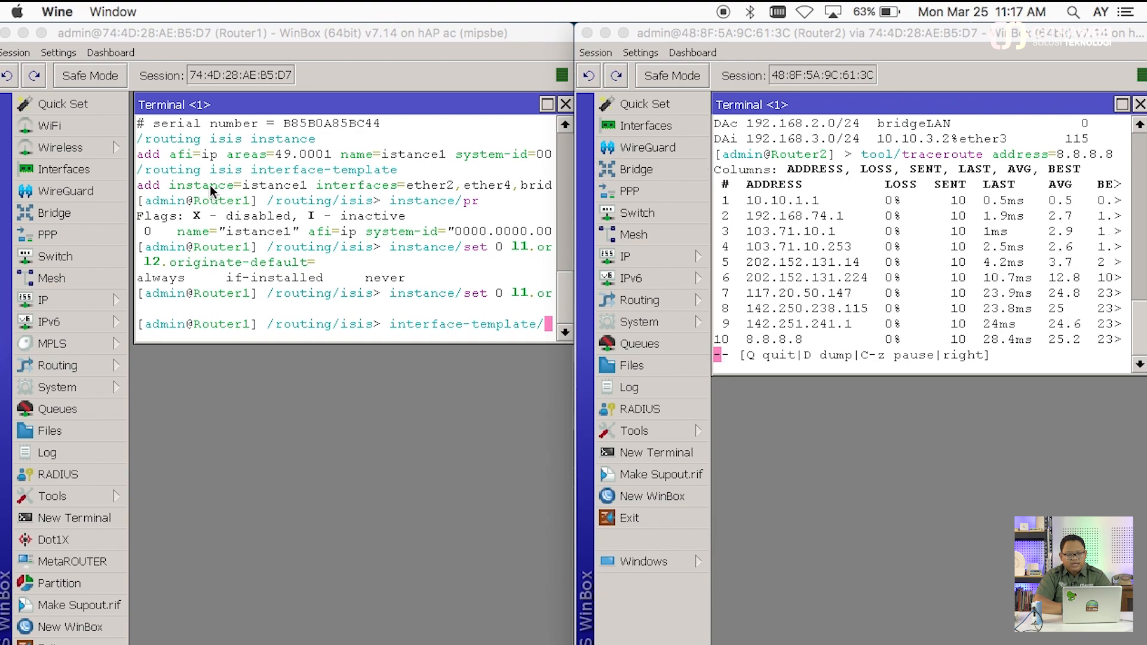
click(101, 300)
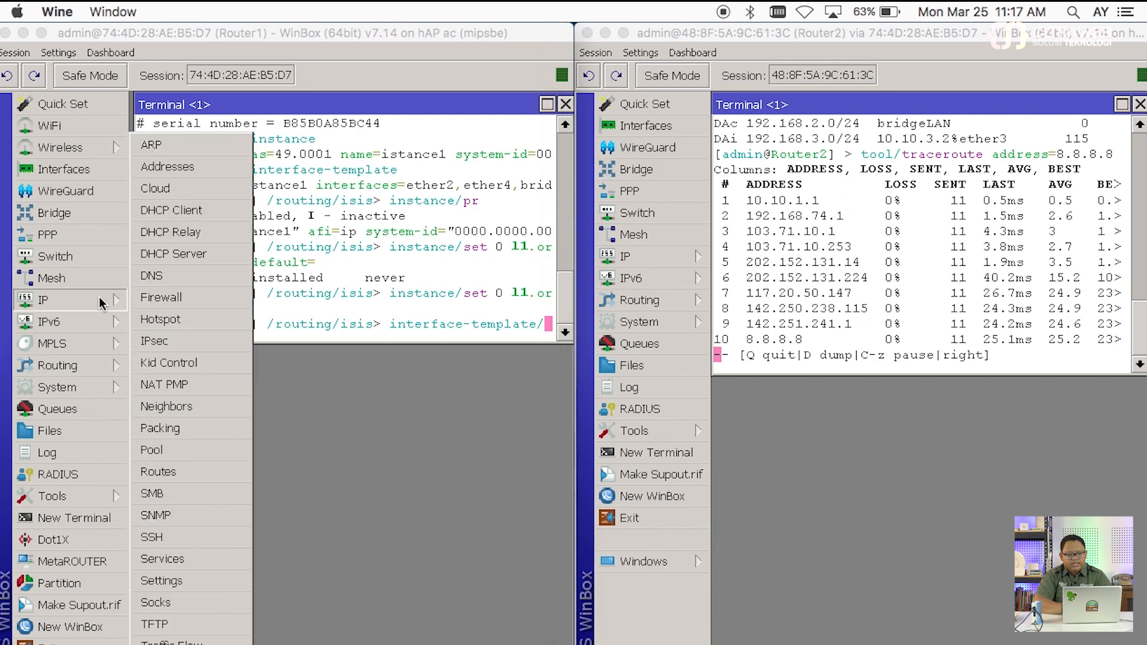
click(204, 167)
drag(272, 114, 209, 278)
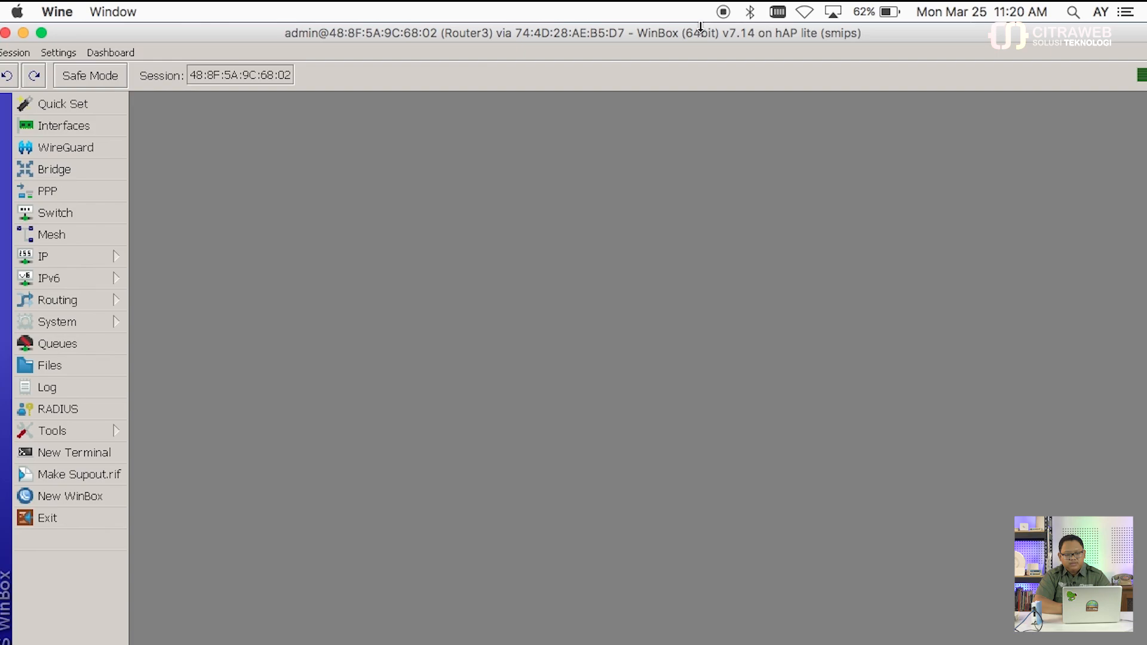
Step: Resize Router3's window, open a terminal, and print routes showing default 0.0.0.0/0 via 10.10.4.2
drag(700, 27, 690, 309)
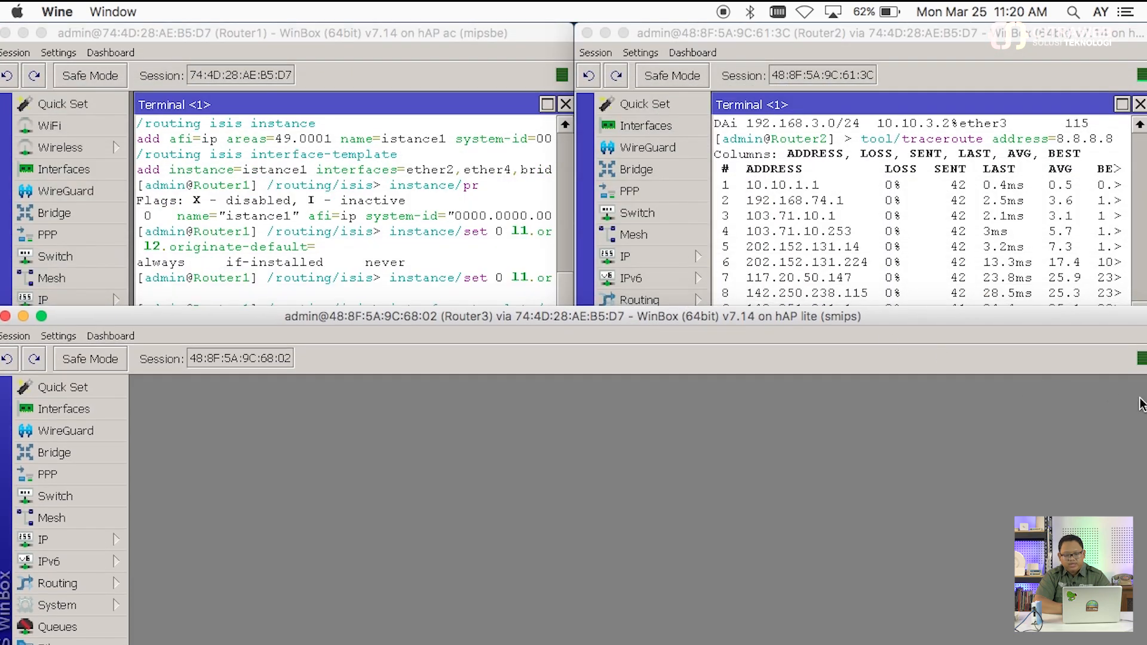
drag(1143, 405, 582, 370)
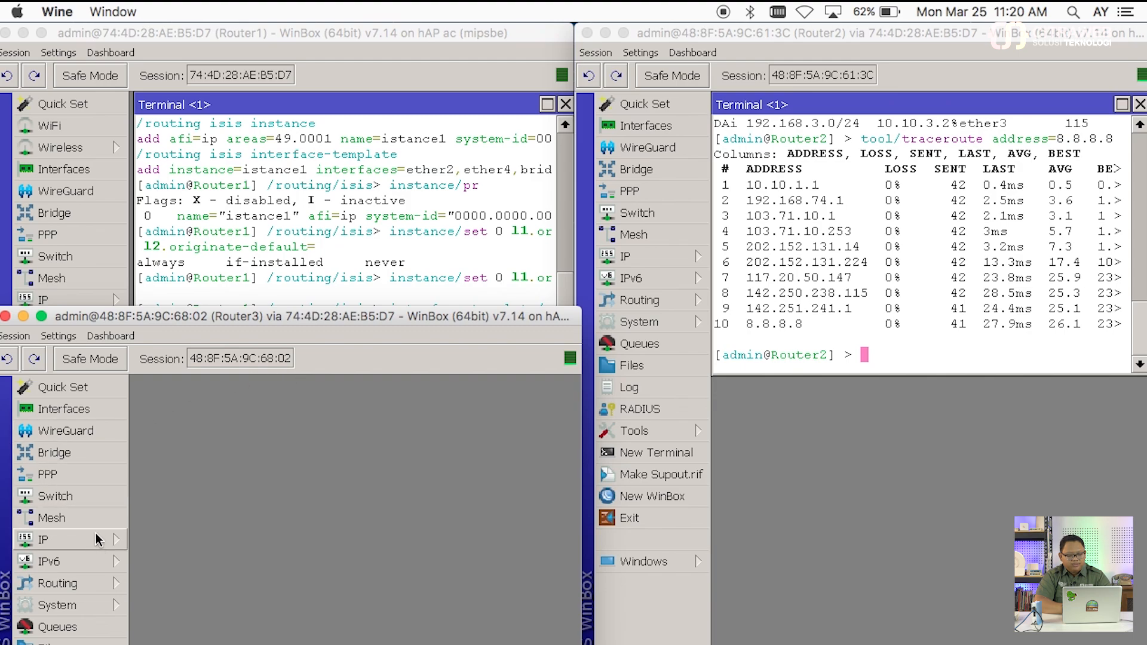
click(69, 644)
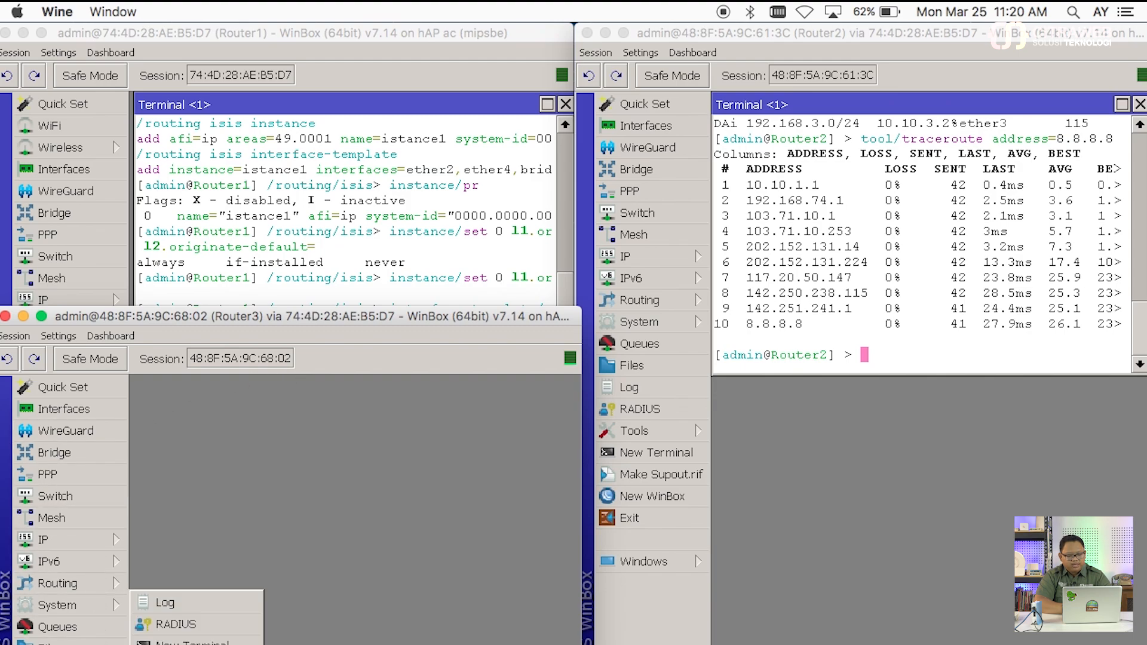
click(179, 644)
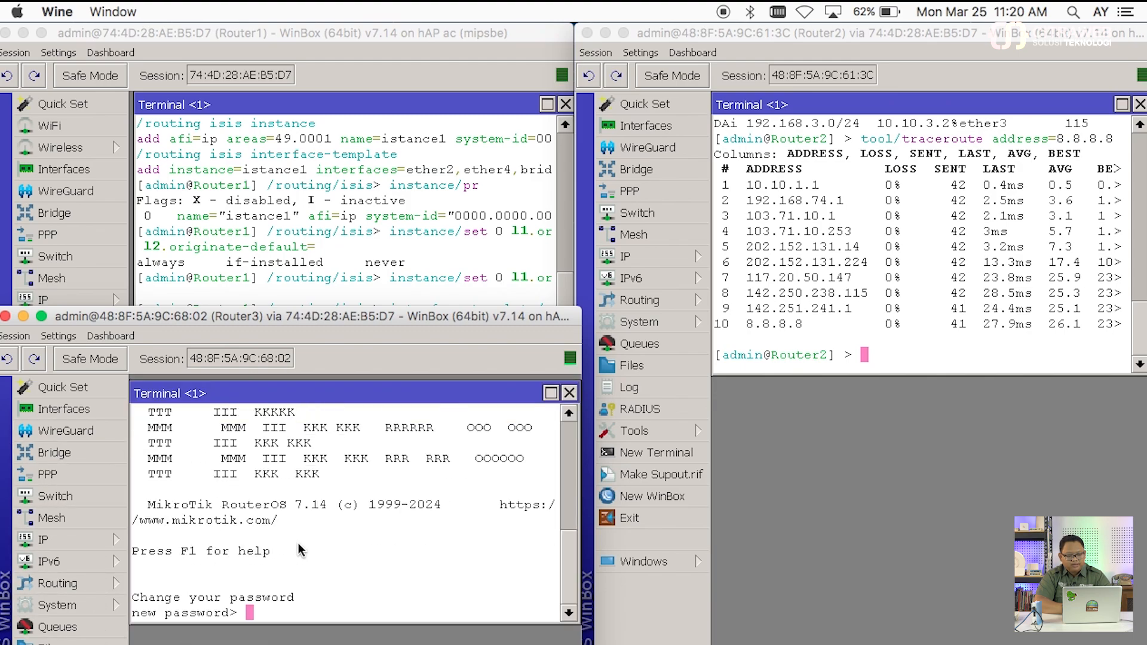
key(Return)
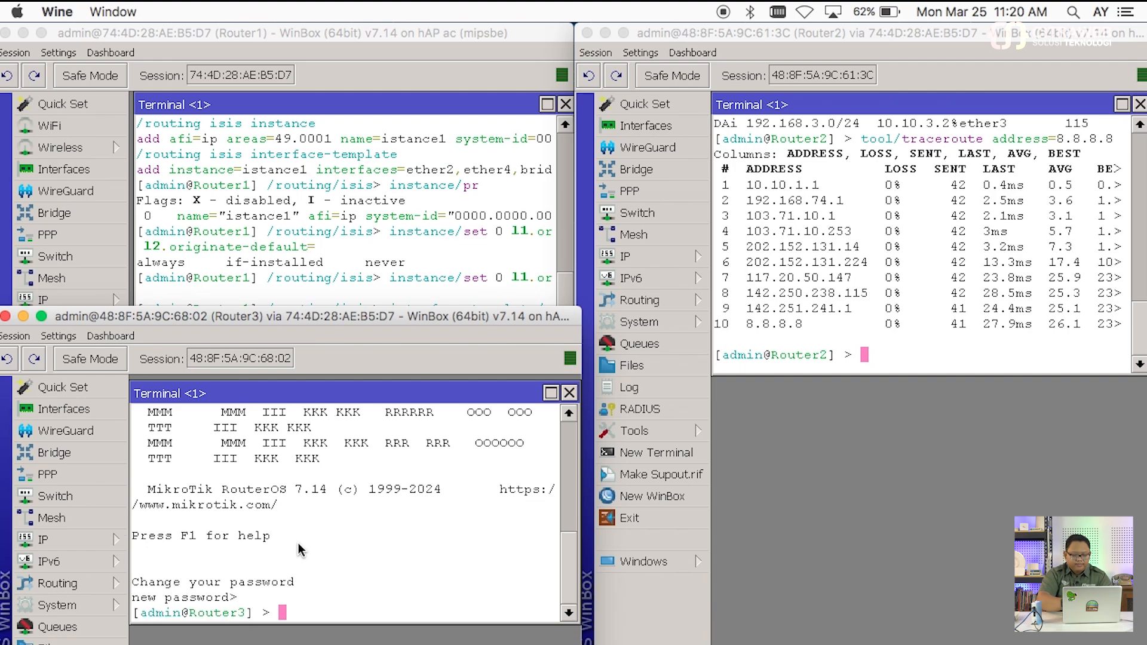
text(import)
key(BackSpace)
key(BackSpace)
key(BackSpace)
key(BackSpace)
key(BackSpace)
key(BackSpace)
key(BackSpace)
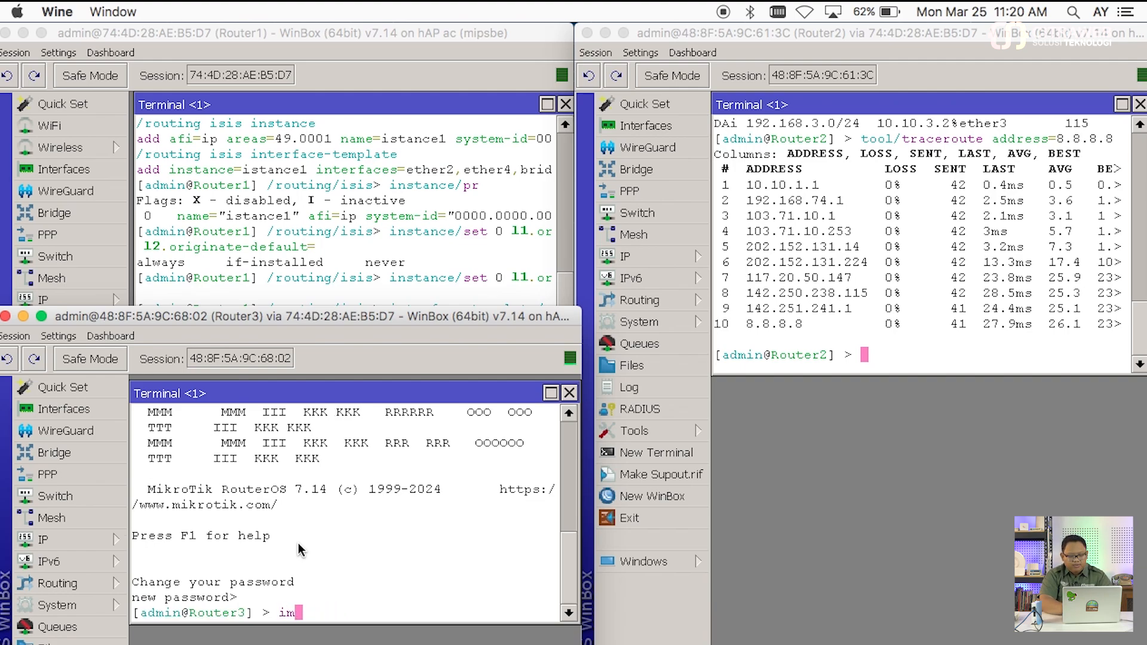
text(ip/route/pr)
key(Return)
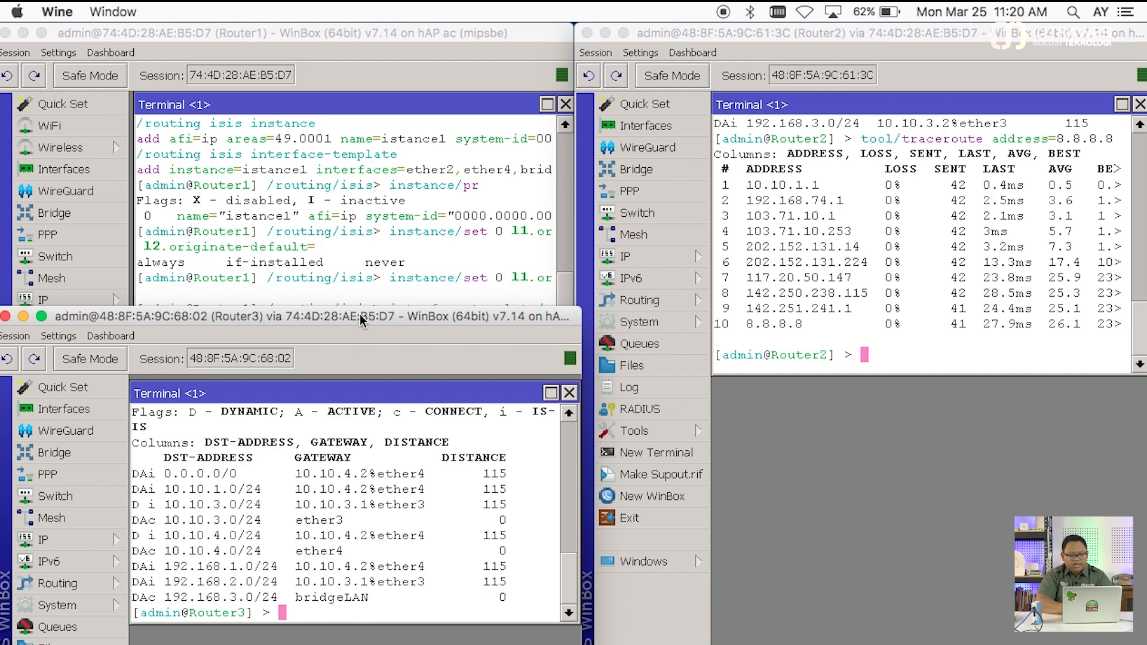
drag(360, 314, 361, 298)
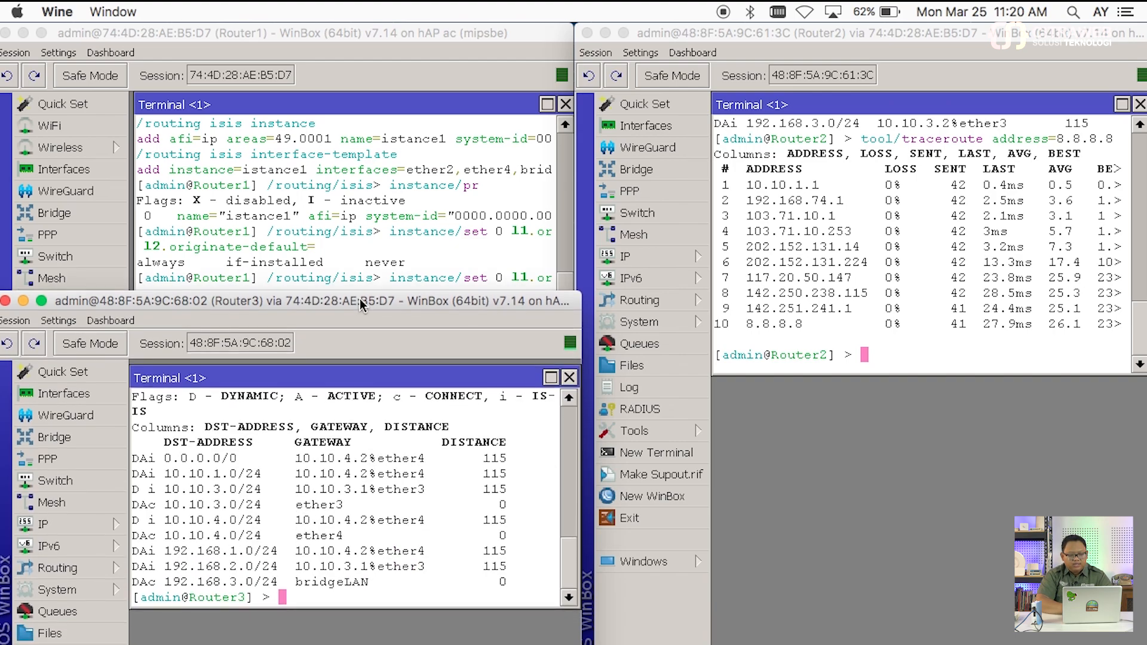